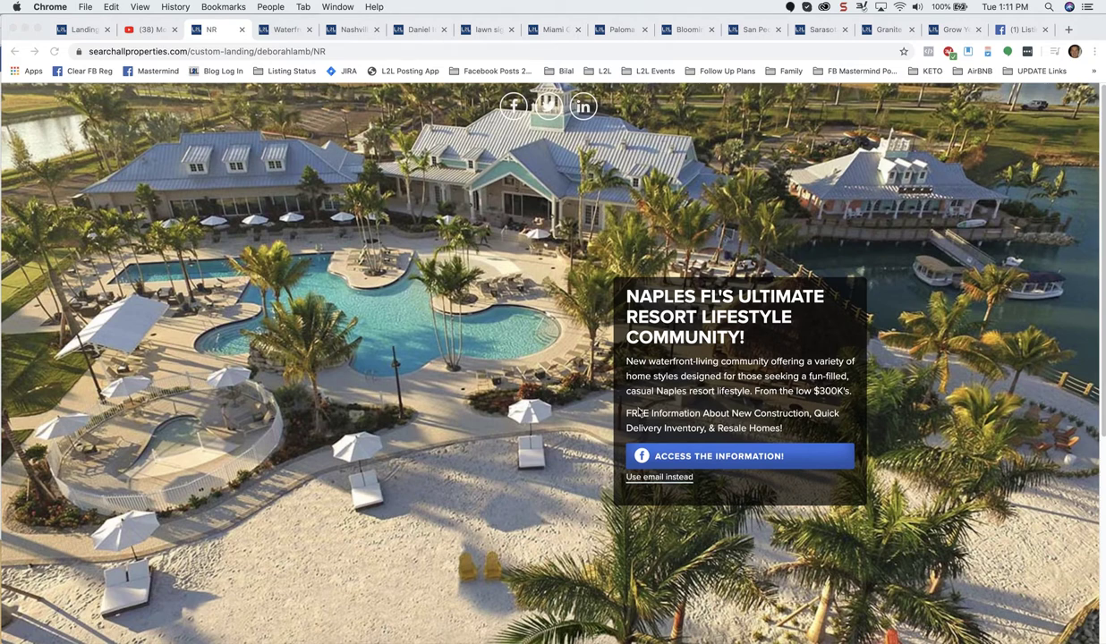
# Review the example landing pages for the Naples resort, waterfront living, Nashville hot list, Daniel Island and graduation lawn signs
pyautogui.click(400, 287)
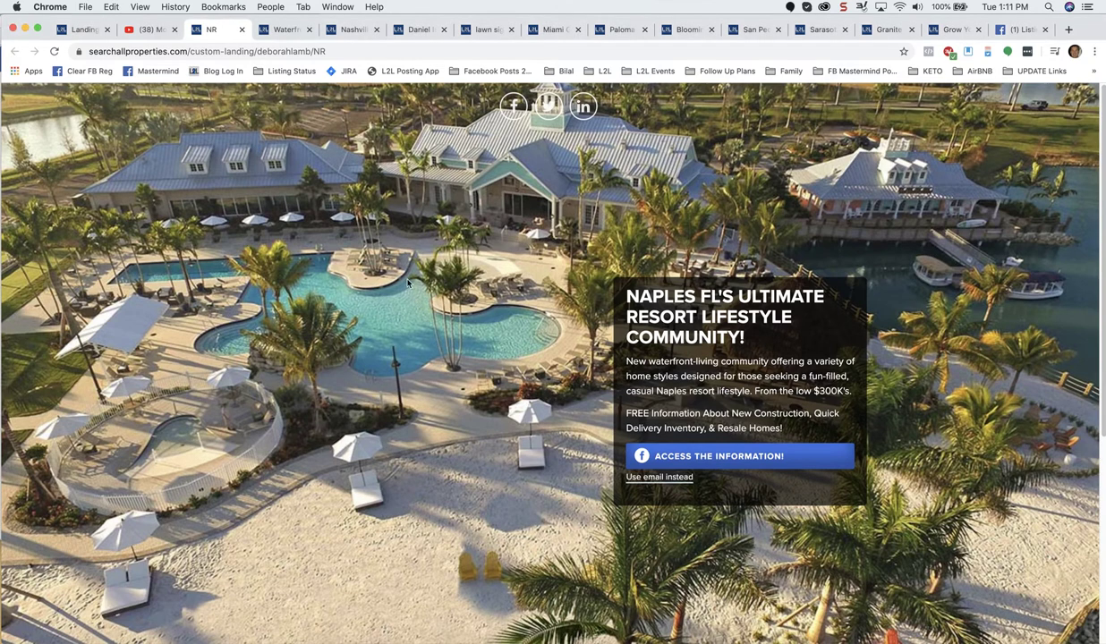
pyautogui.click(284, 34)
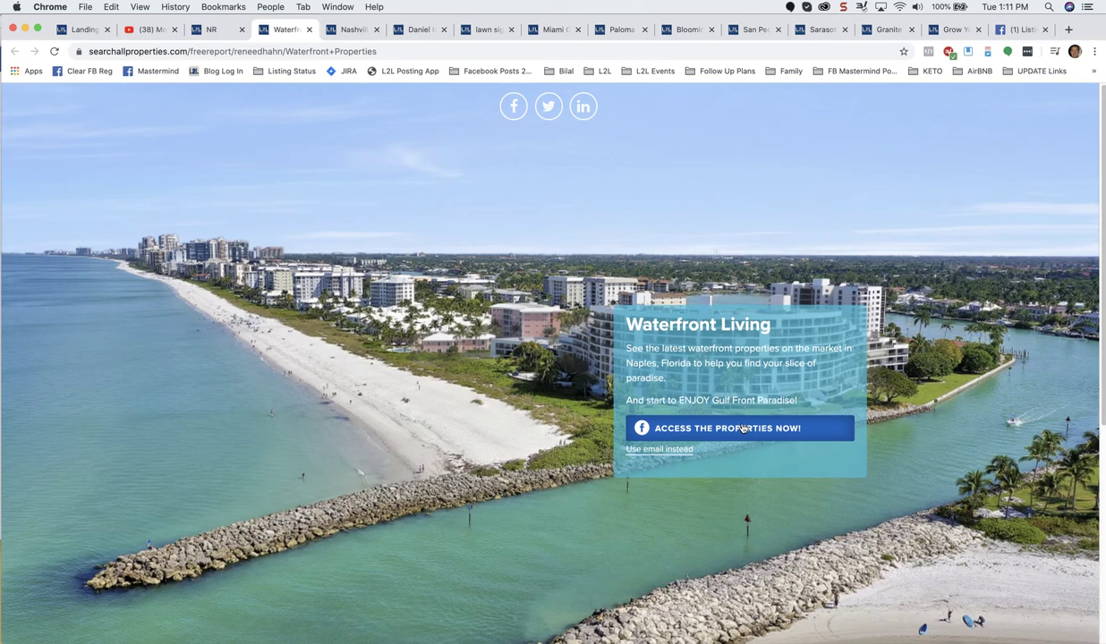
pyautogui.click(349, 30)
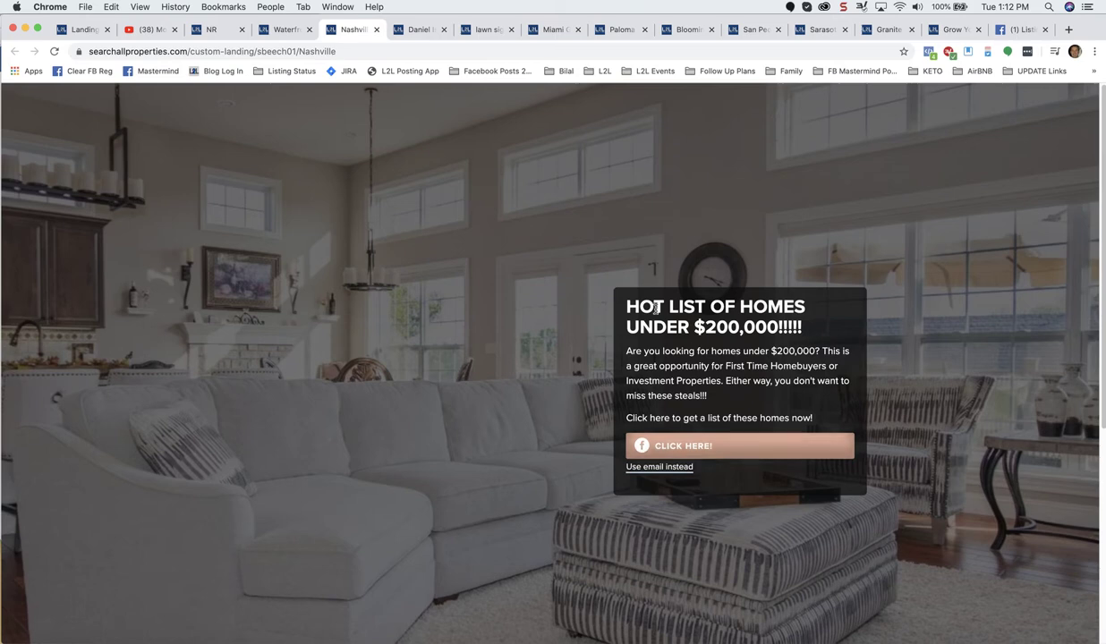
pyautogui.click(414, 32)
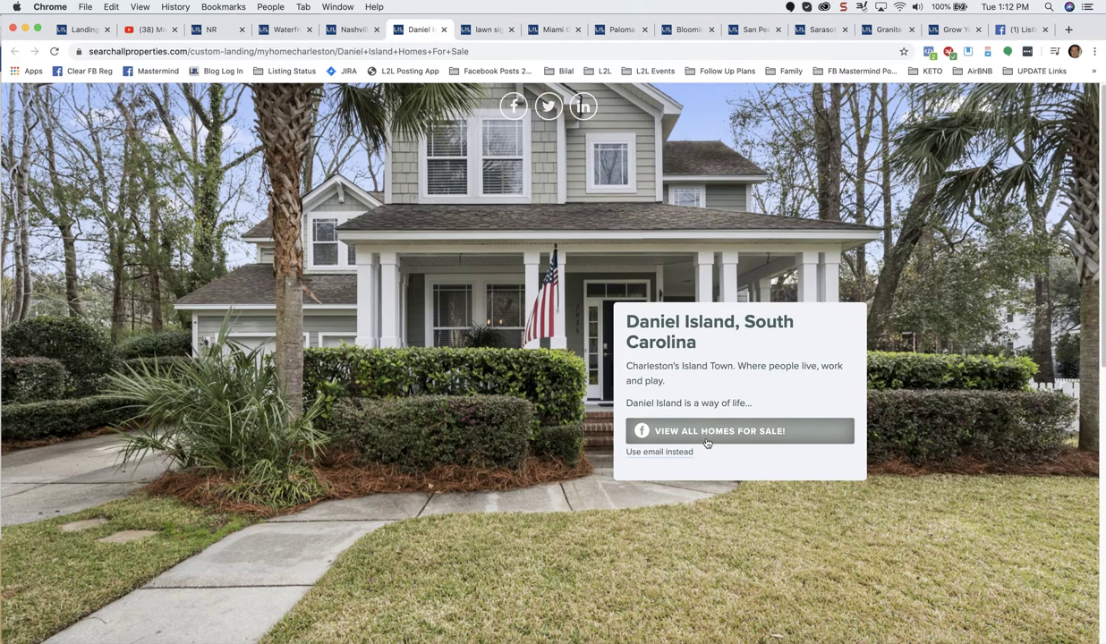
pyautogui.click(482, 32)
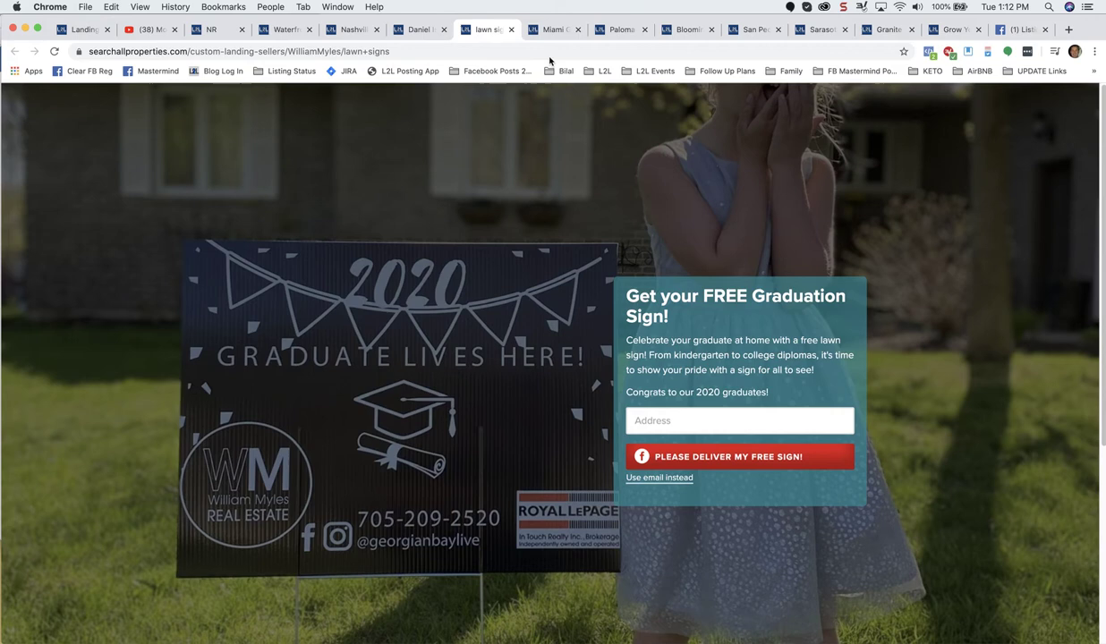
# View the Miami Gardens new construction page, playing its embedded video briefly and pausing it
pyautogui.click(552, 31)
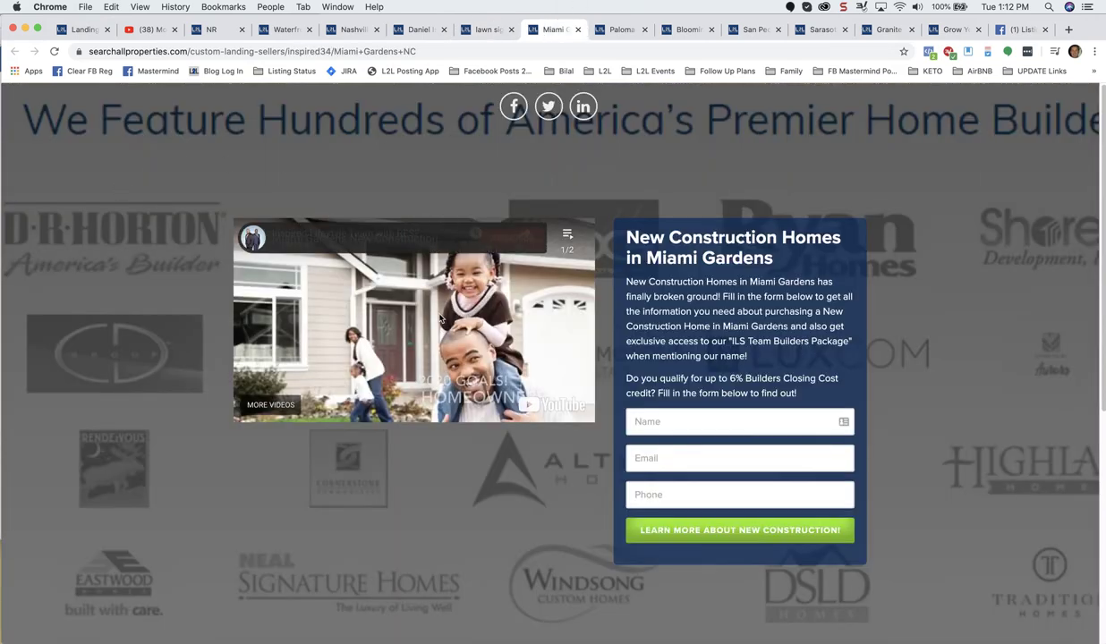
pyautogui.click(440, 319)
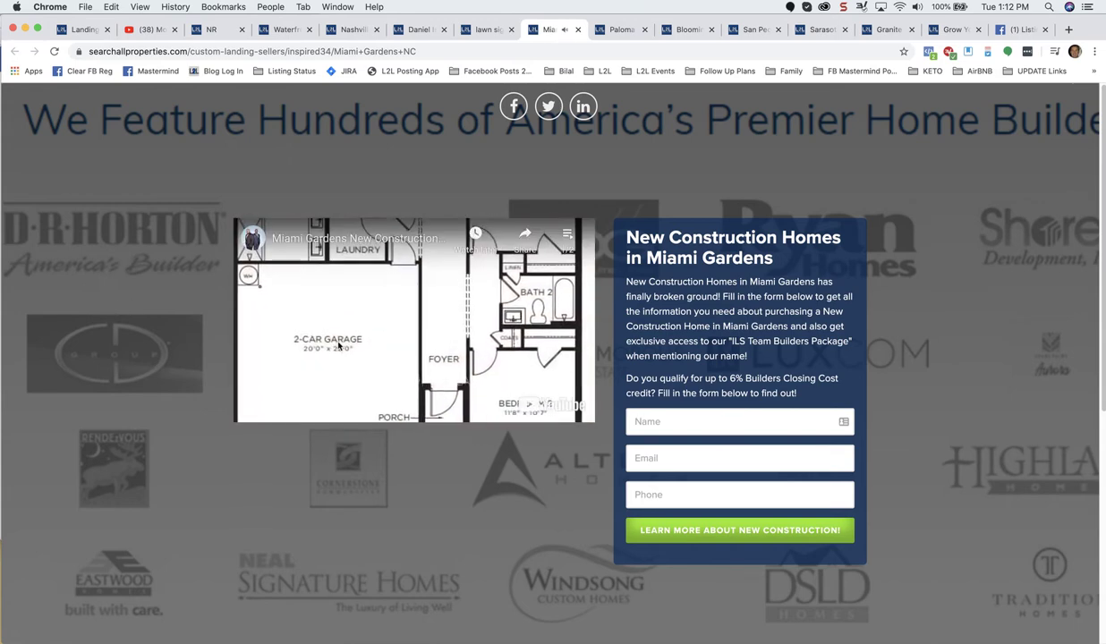
pyautogui.click(394, 309)
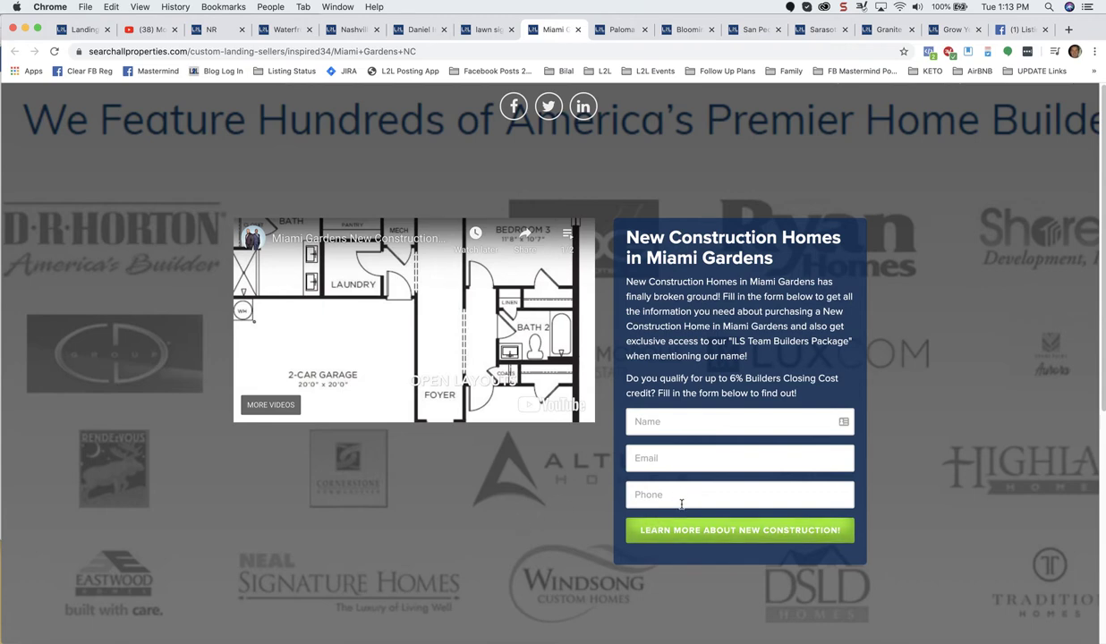
# Review the Paloma new construction, Bloomington Stop Renting Start Owning and San Pedro down payment pages, including the embedded videos
pyautogui.click(617, 31)
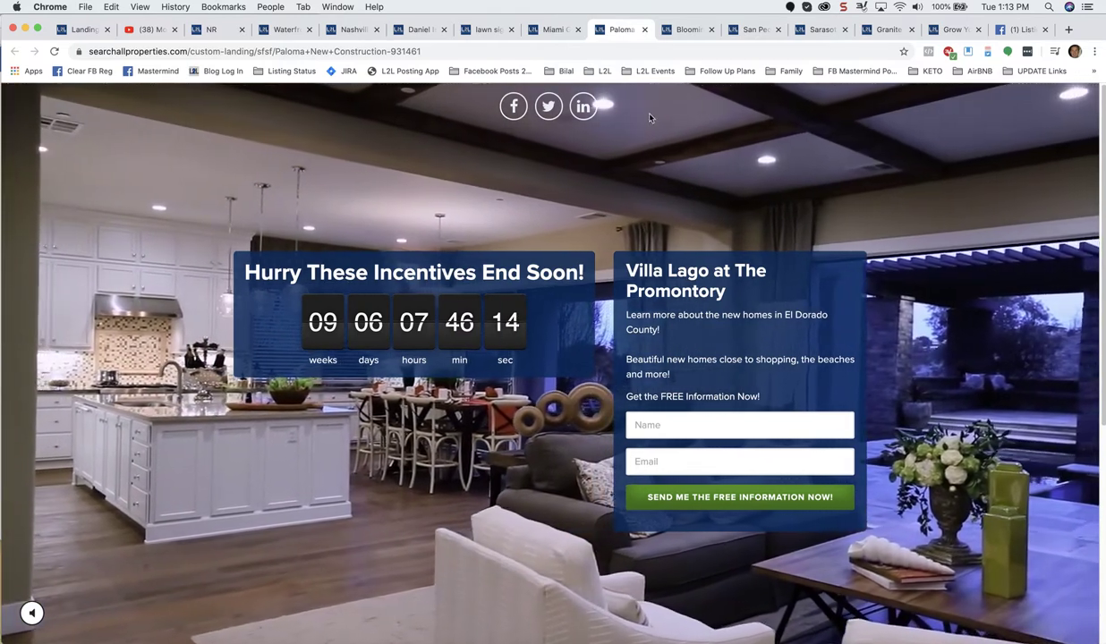
pyautogui.click(679, 31)
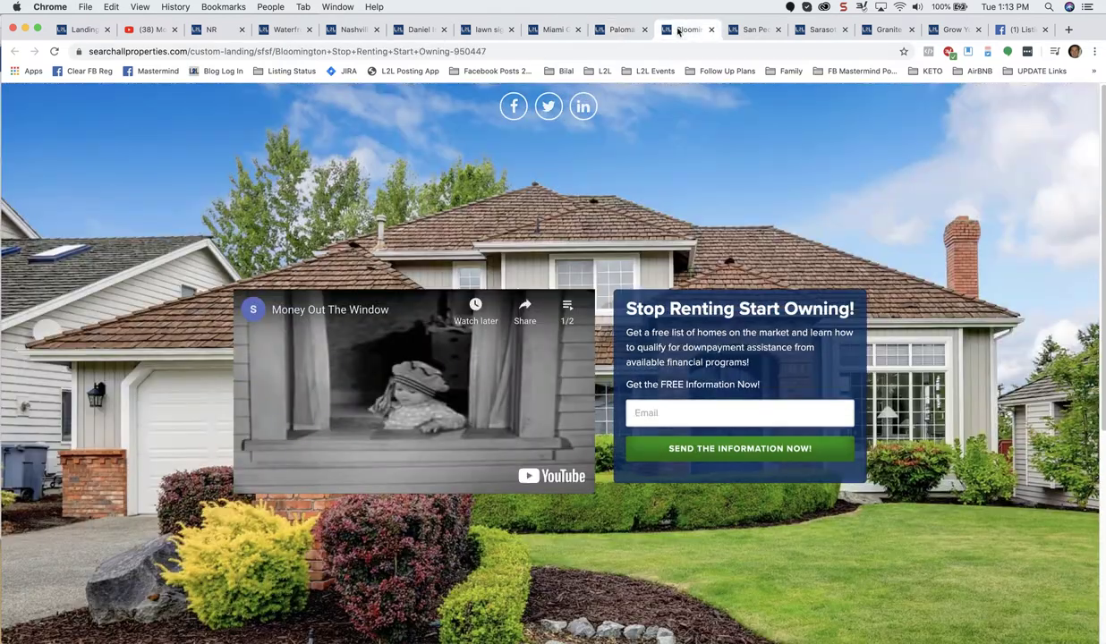
pyautogui.click(438, 430)
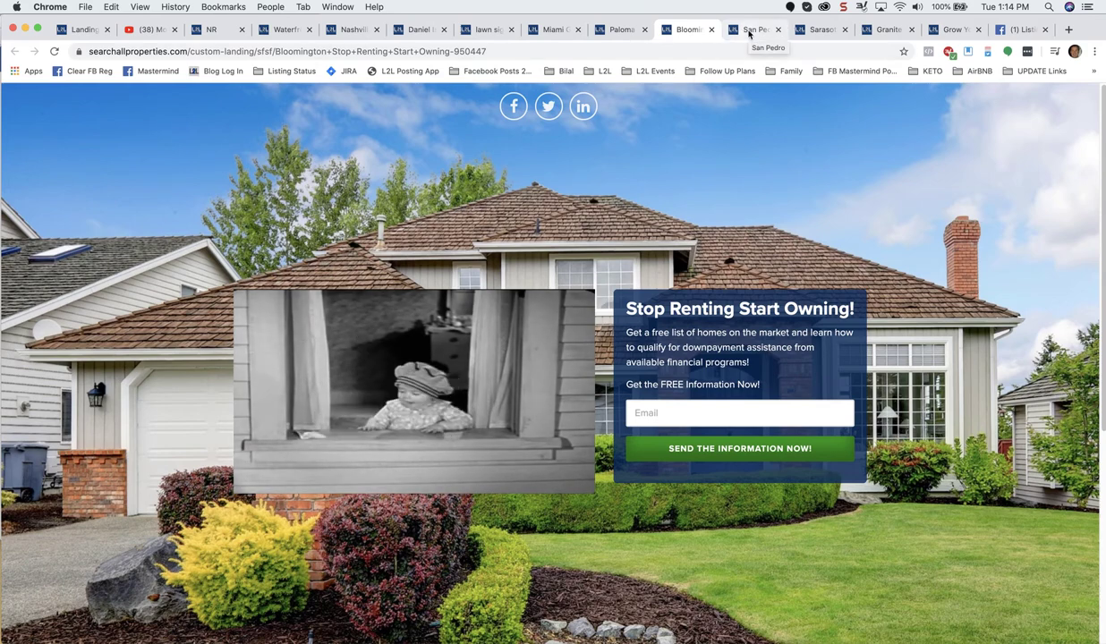
pyautogui.click(749, 34)
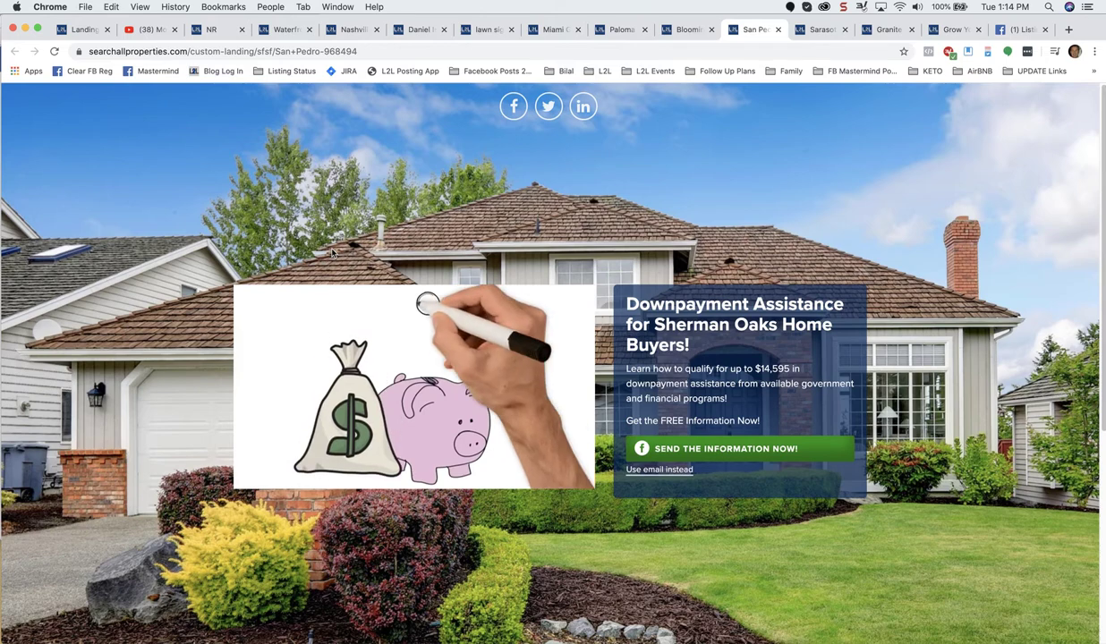
pyautogui.moveTo(410, 391)
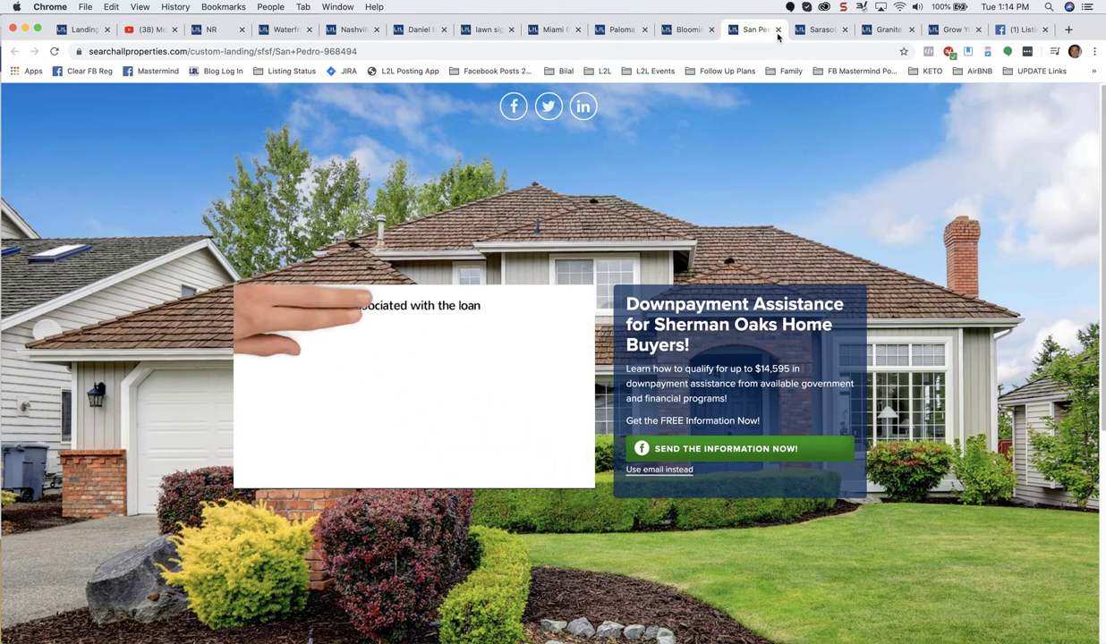
# Review the Sarasota down payment, Granite Bay winter selling and Grow Your Business pages, playing and pausing the Granite Bay video
pyautogui.click(814, 33)
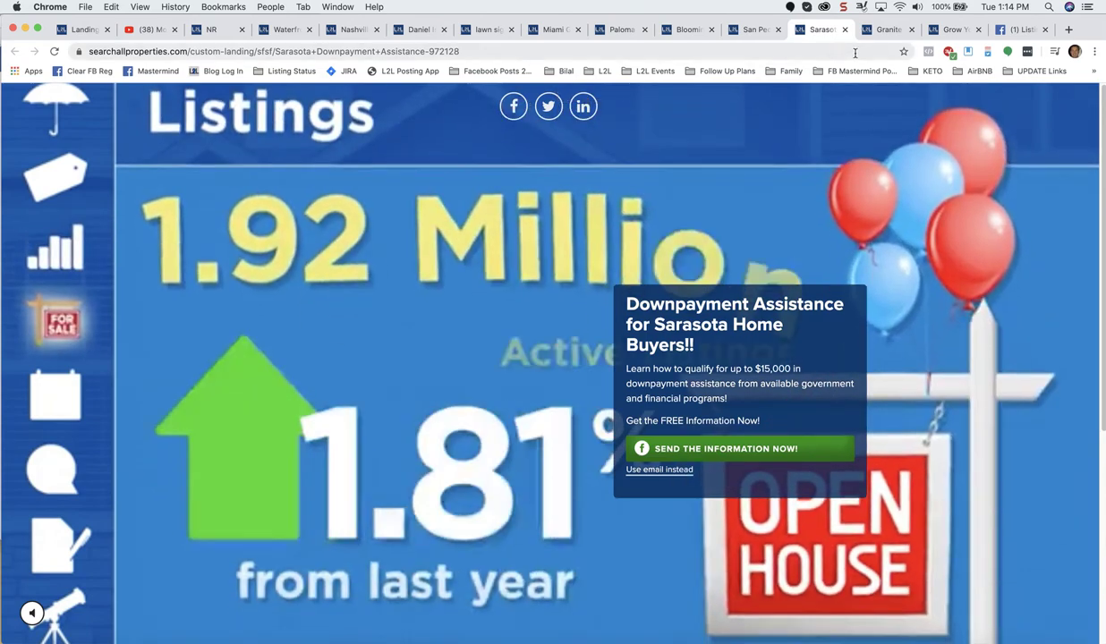
pyautogui.click(882, 30)
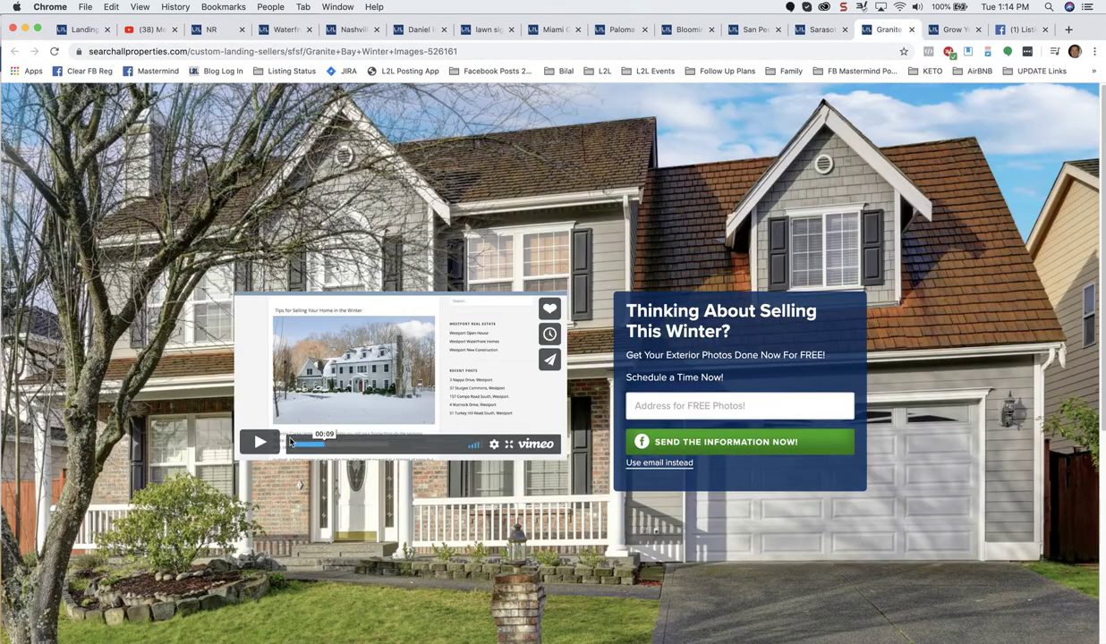
pyautogui.click(259, 442)
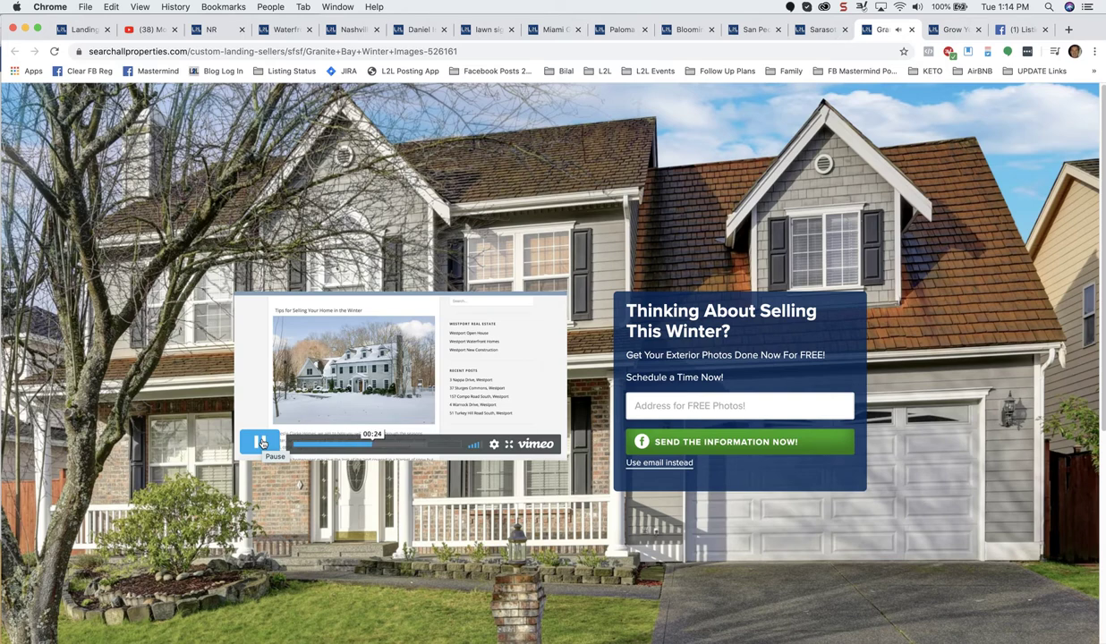
pyautogui.click(261, 443)
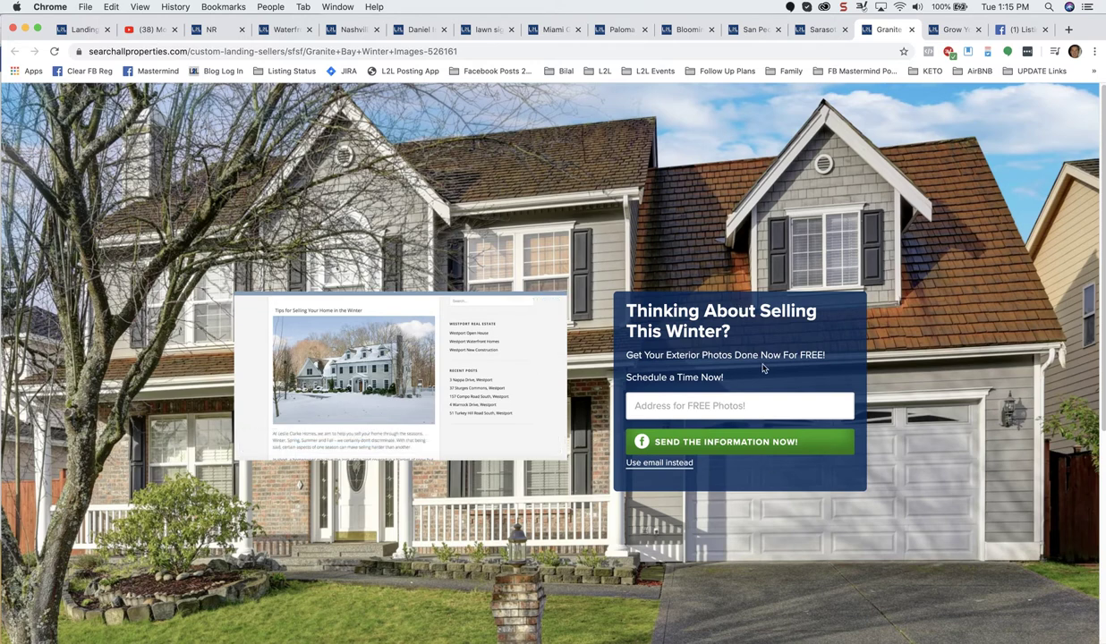
pyautogui.click(927, 30)
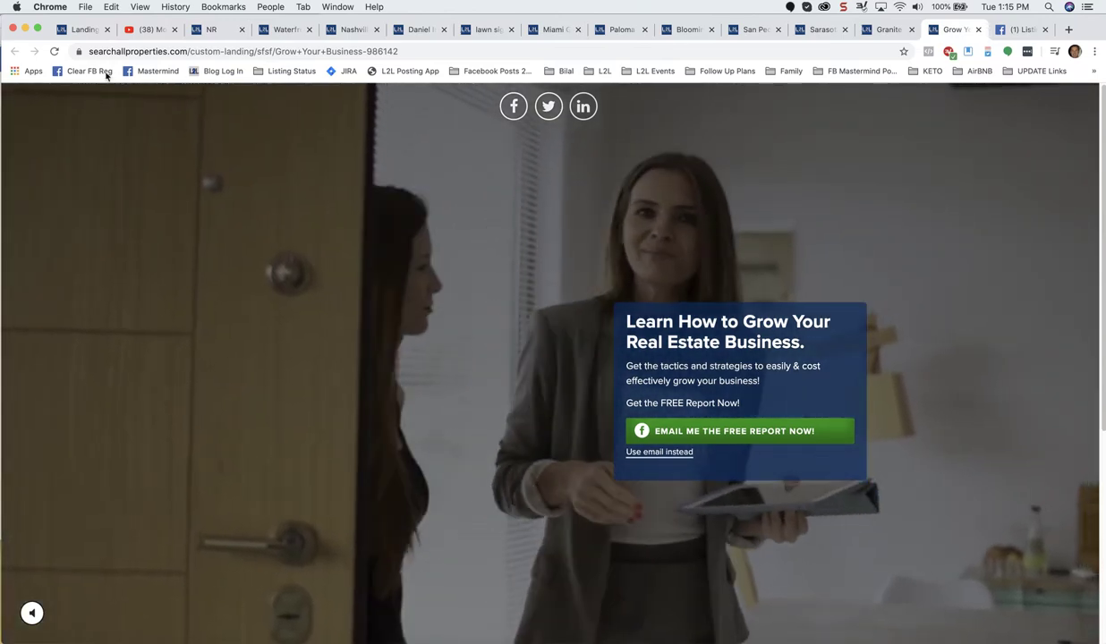
# From the Landing Pages list, add a Custom Landing Page - Buyers for Folsom with the note "Stop Renting Start Owning"
pyautogui.click(85, 30)
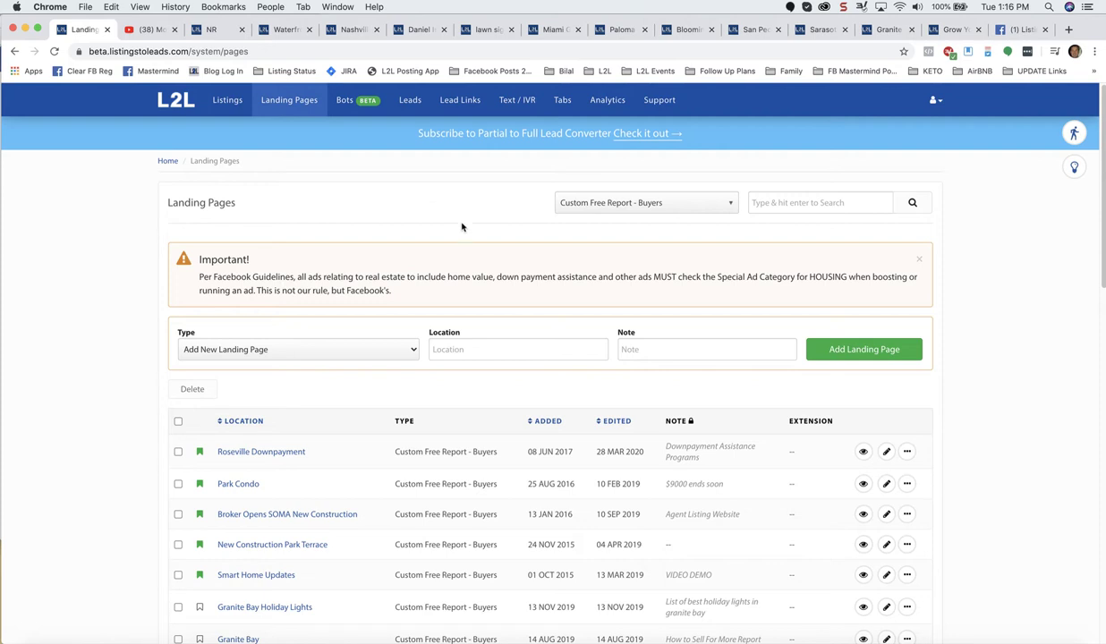
pyautogui.click(407, 350)
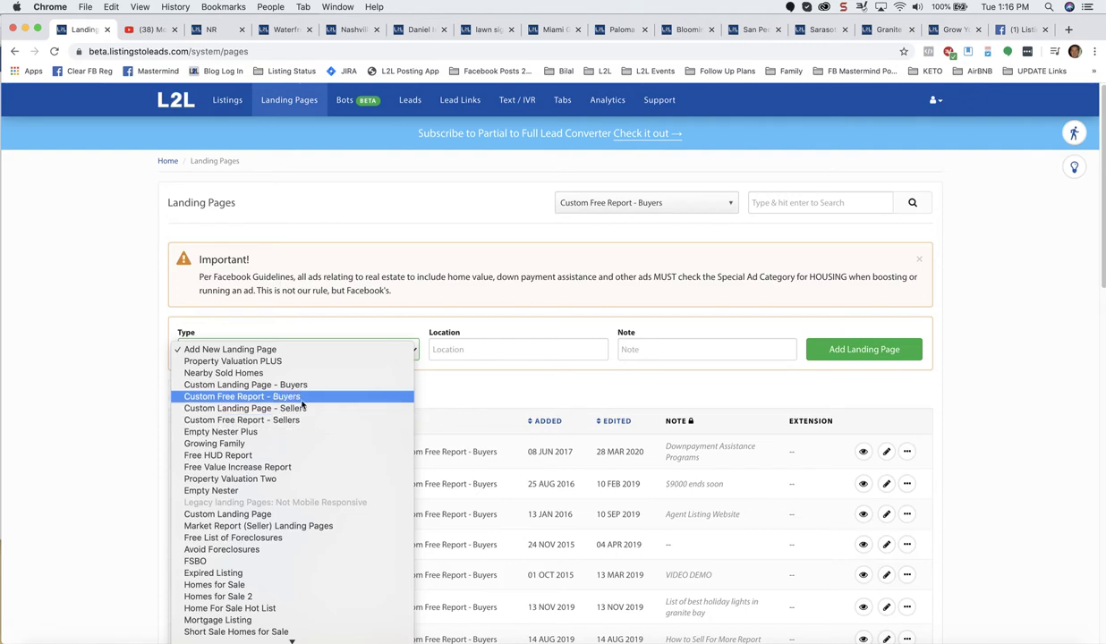
pyautogui.press('Escape')
pyautogui.press('c')
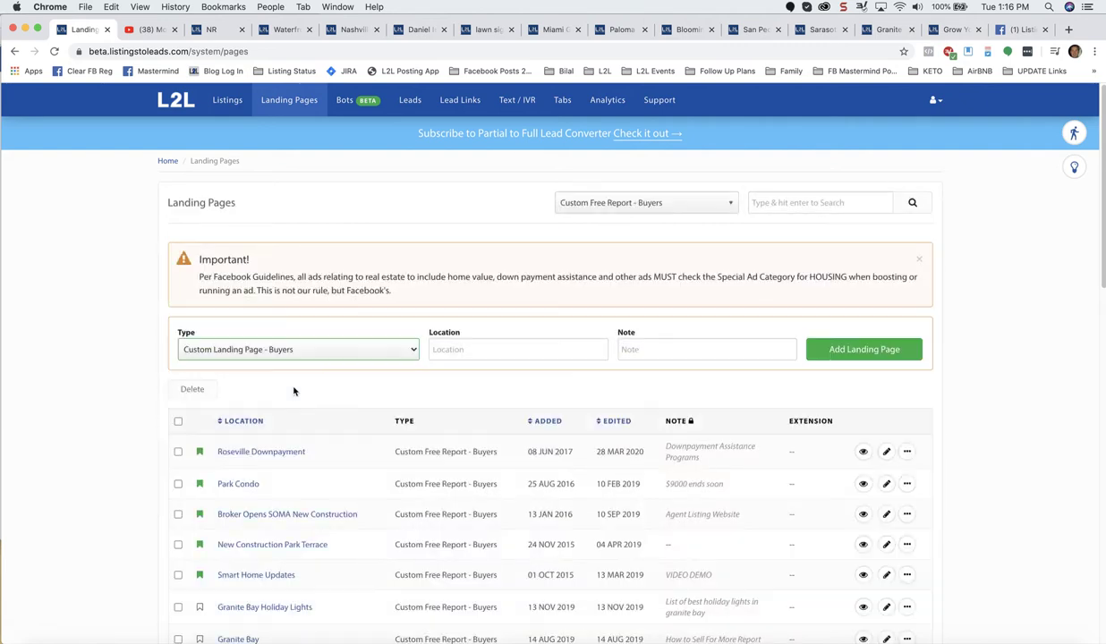
pyautogui.click(485, 349)
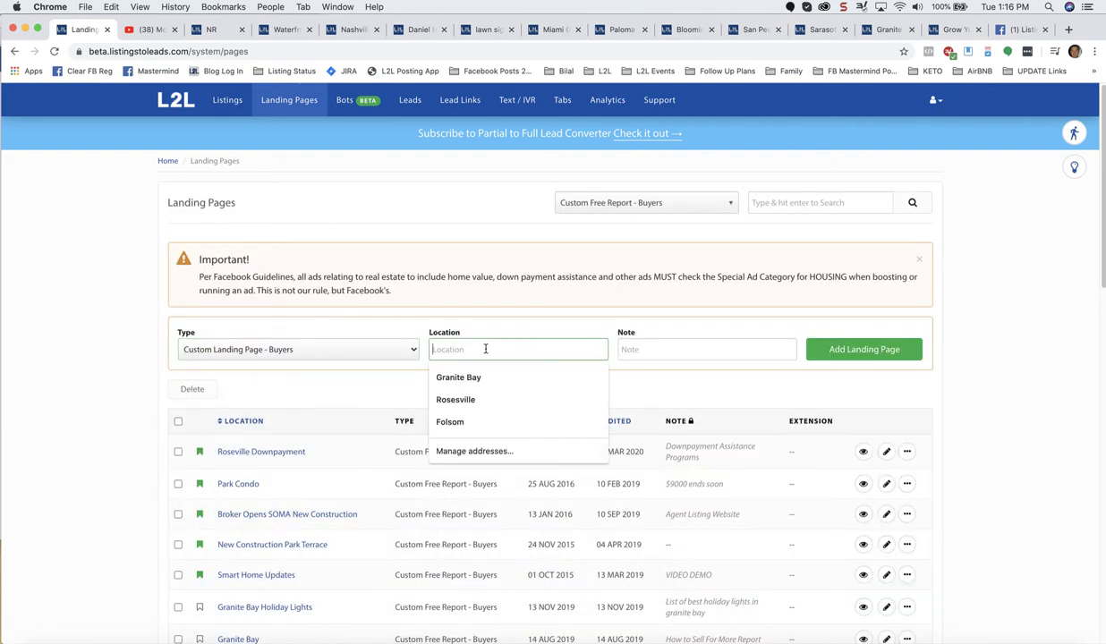
pyautogui.write('Folsom')
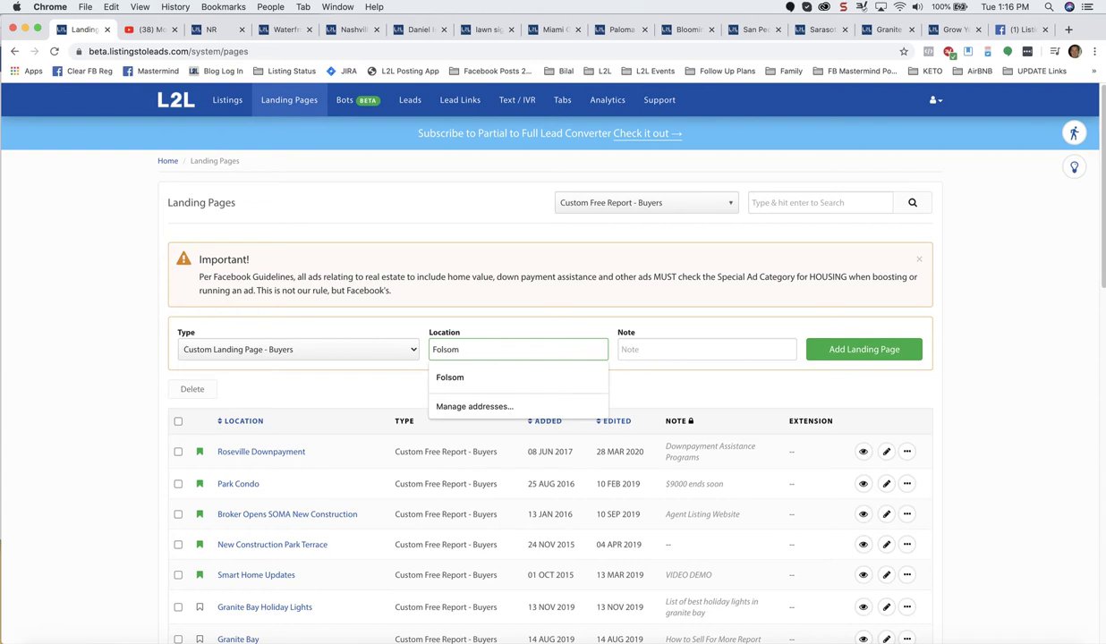
pyautogui.press('Tab')
pyautogui.write('Stop Rent')
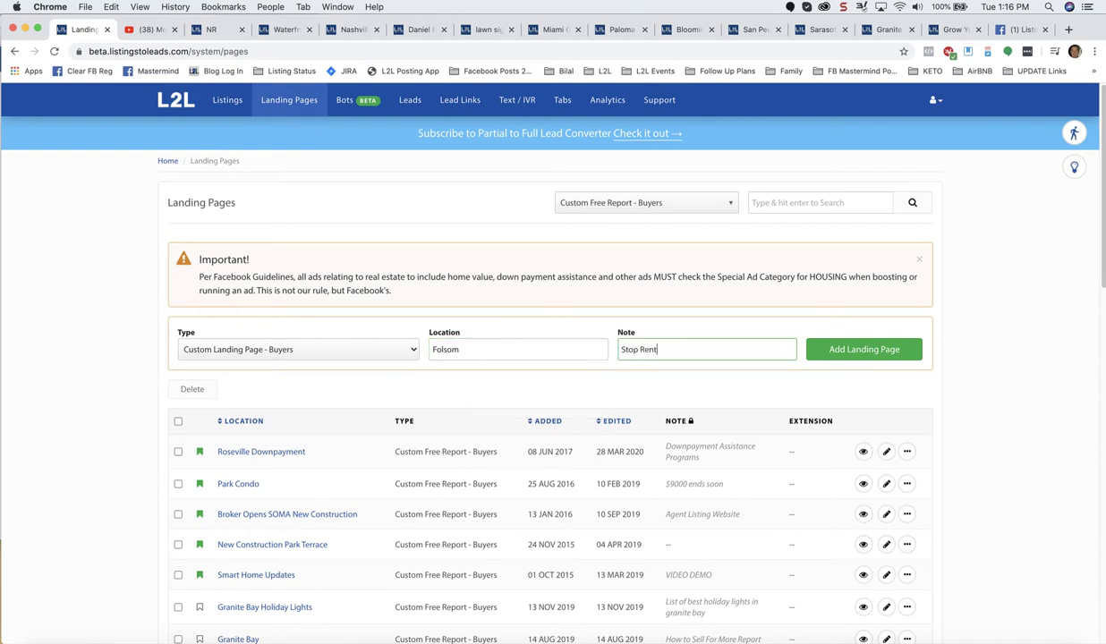
pyautogui.write('ing Start Owning')
pyautogui.click(875, 351)
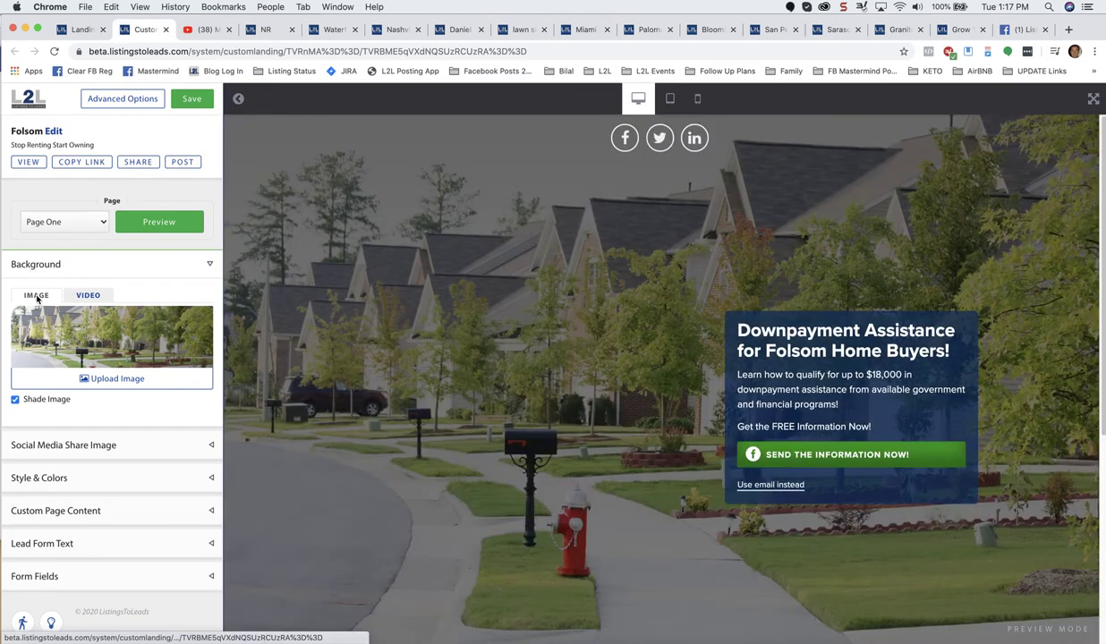
# Examine the image upload and video options for the page background without choosing a new file
pyautogui.click(112, 381)
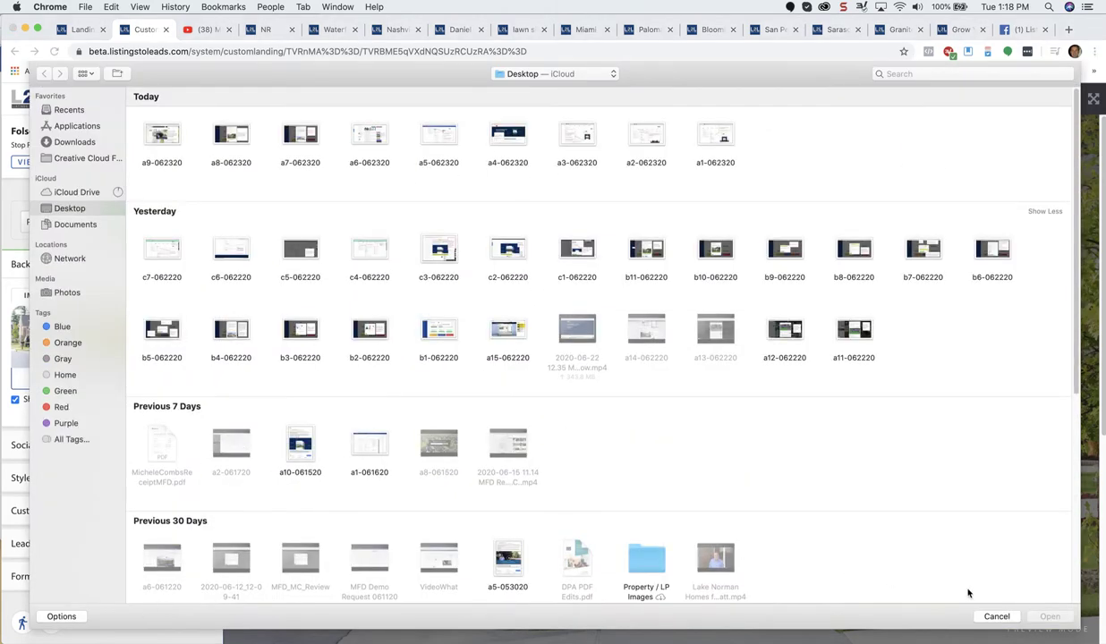
pyautogui.click(996, 617)
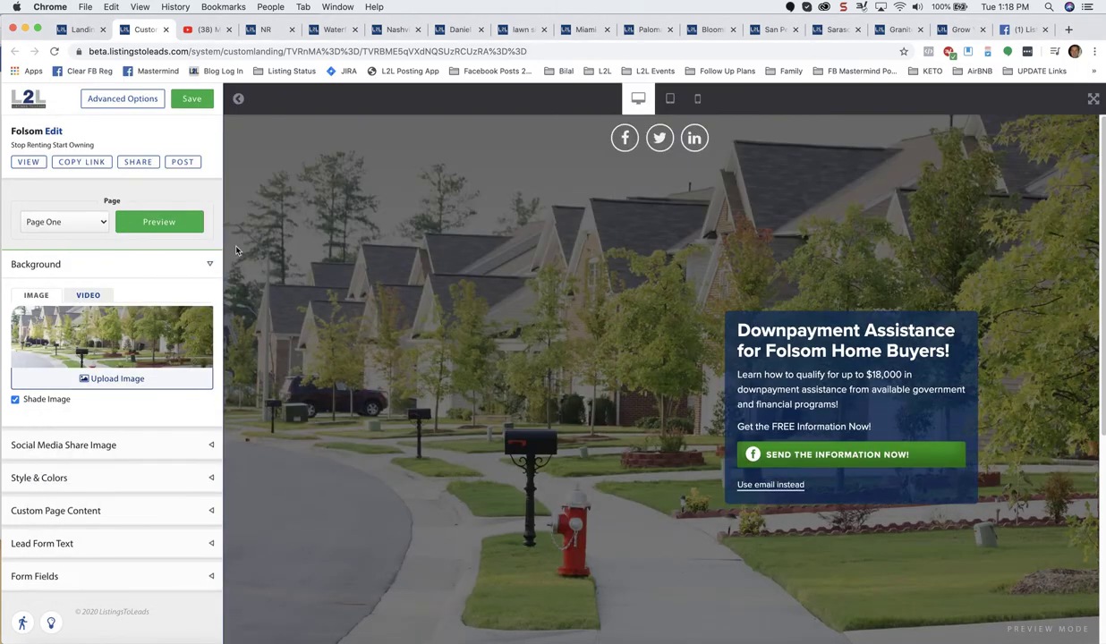
pyautogui.click(88, 296)
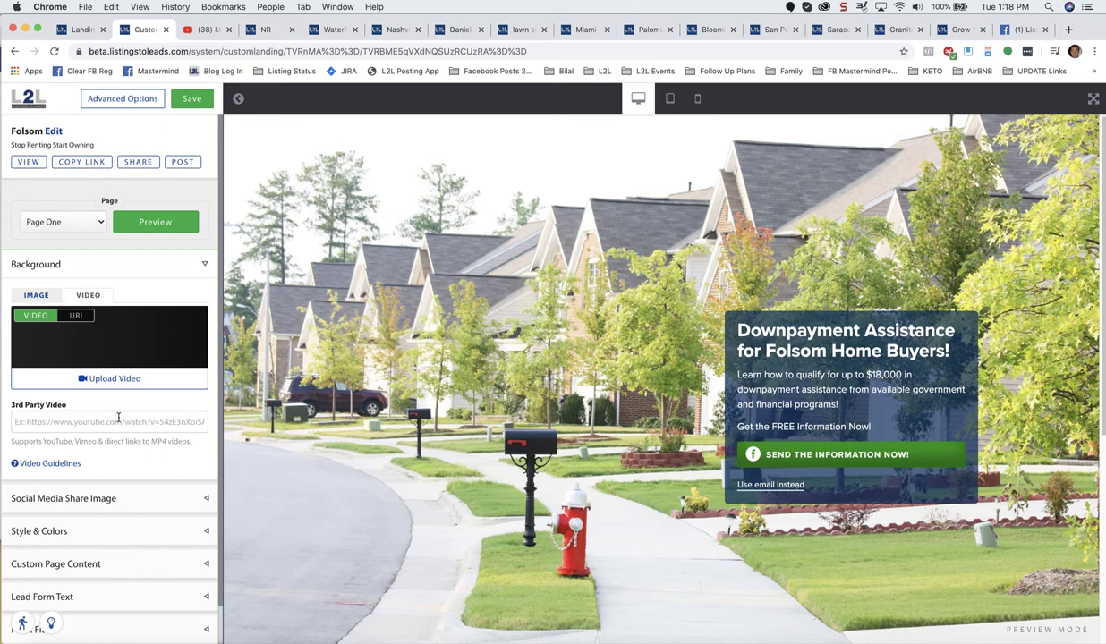
pyautogui.click(35, 297)
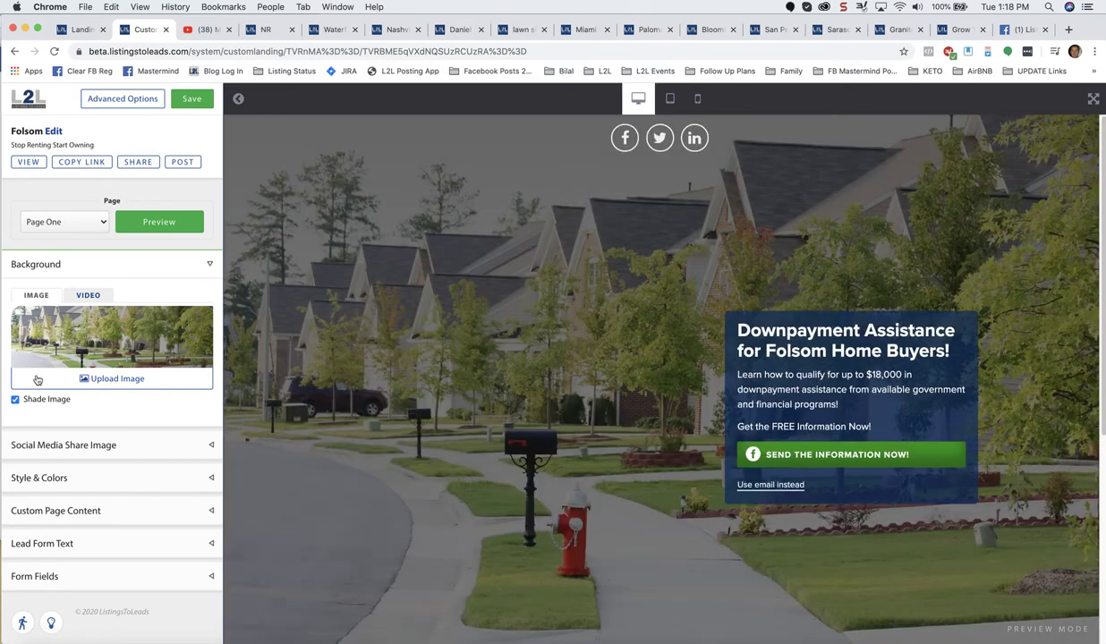
# Turn off Shade Image for the background, preview the page and collapse the Background settings
pyautogui.click(15, 400)
pyautogui.click(157, 228)
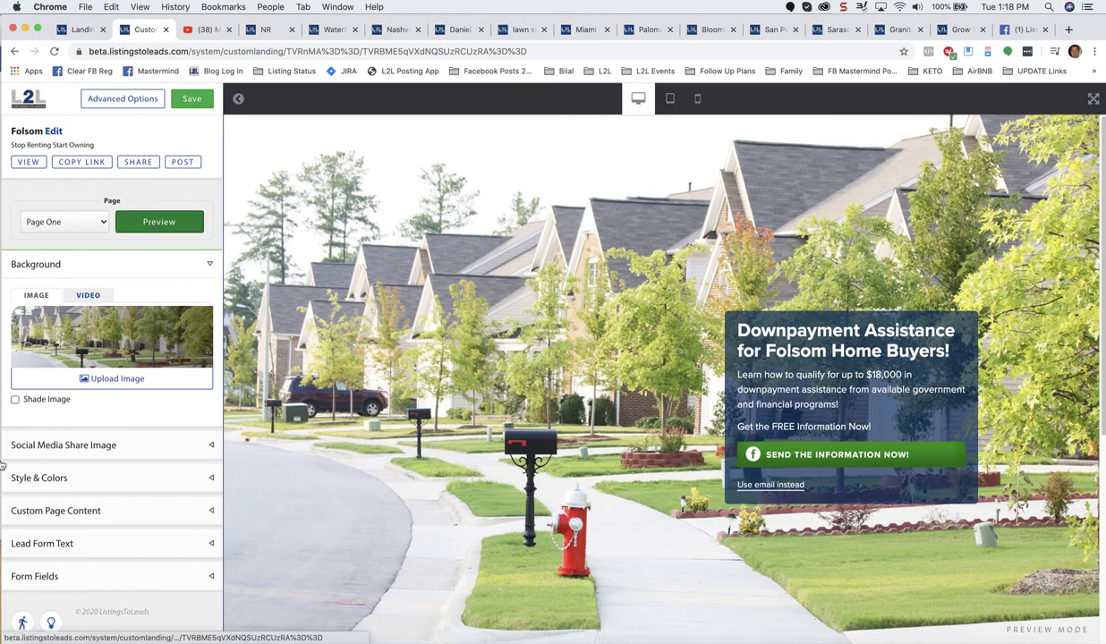
pyautogui.click(211, 265)
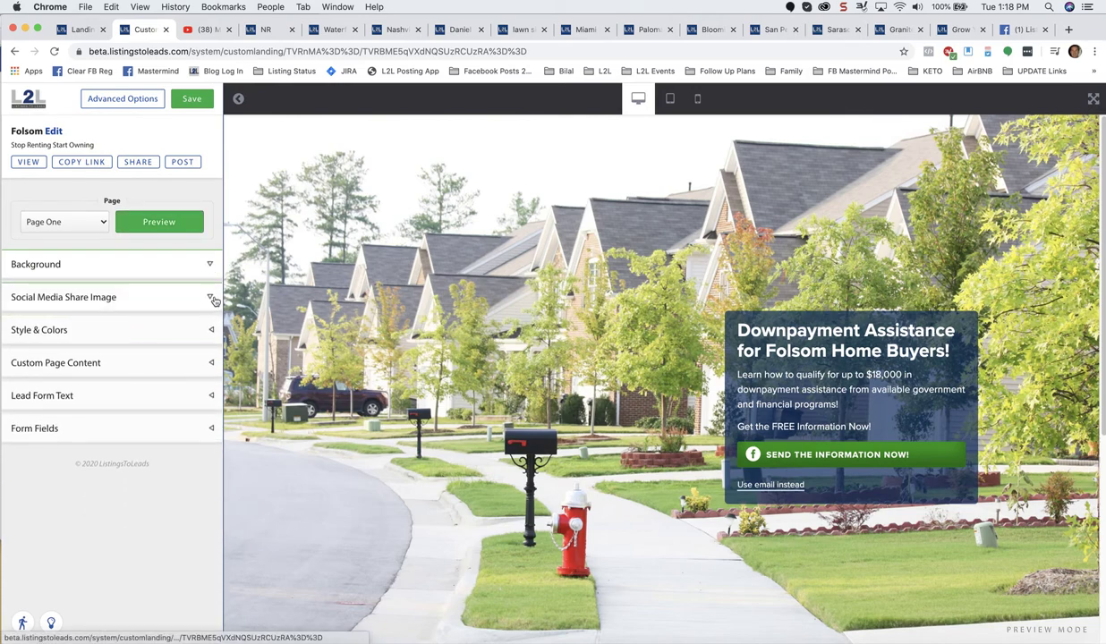
# In the Style & Colors settings, make the form's blue background more opaque and preview the page
pyautogui.click(212, 298)
pyautogui.click(211, 298)
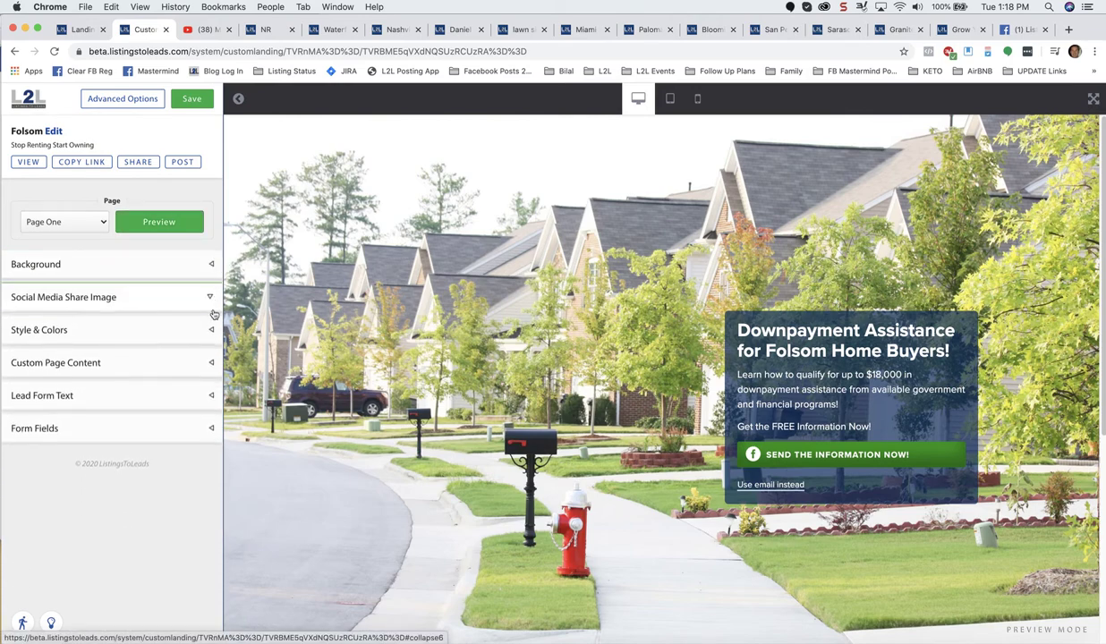
pyautogui.click(211, 330)
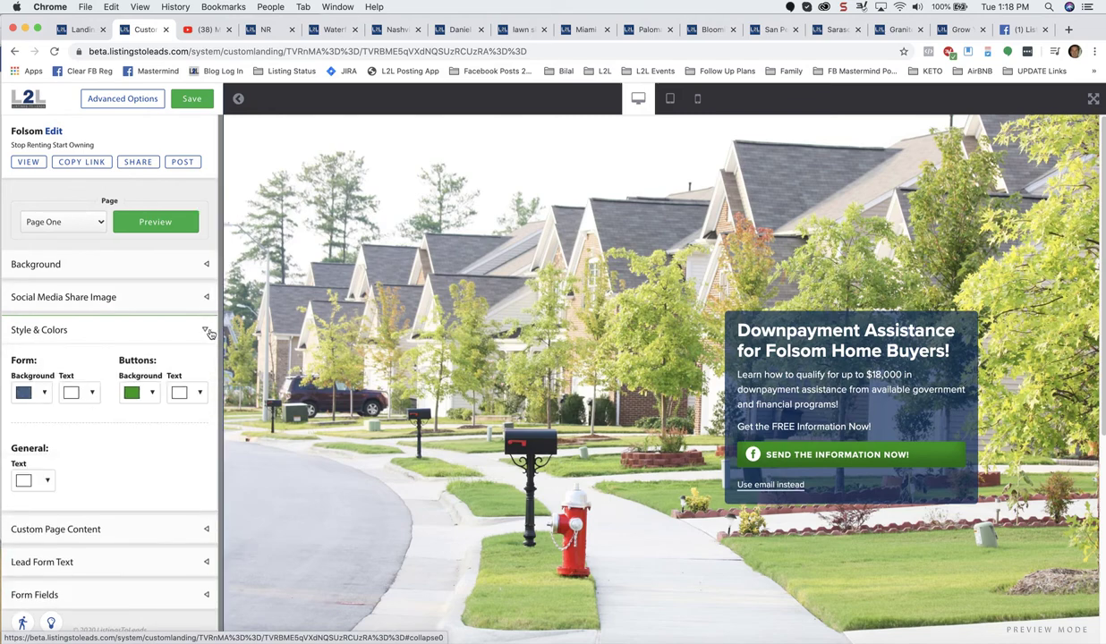
pyautogui.click(38, 391)
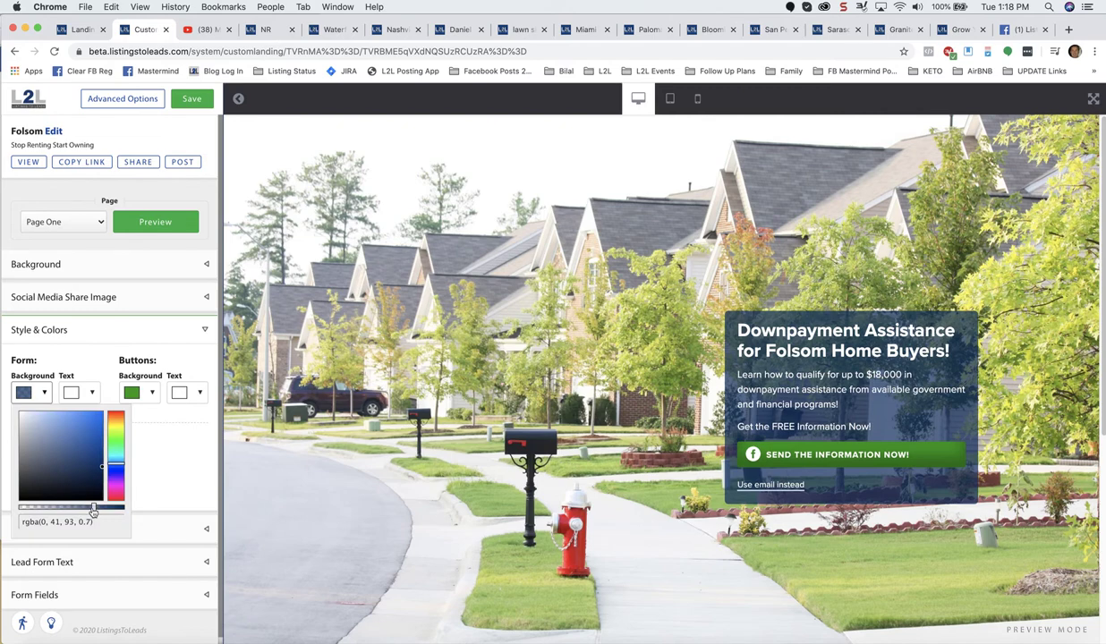
pyautogui.moveTo(93, 509)
pyautogui.mouseDown()
pyautogui.moveTo(33, 509)
pyautogui.moveTo(109, 509)
pyautogui.mouseUp()
pyautogui.click(158, 224)
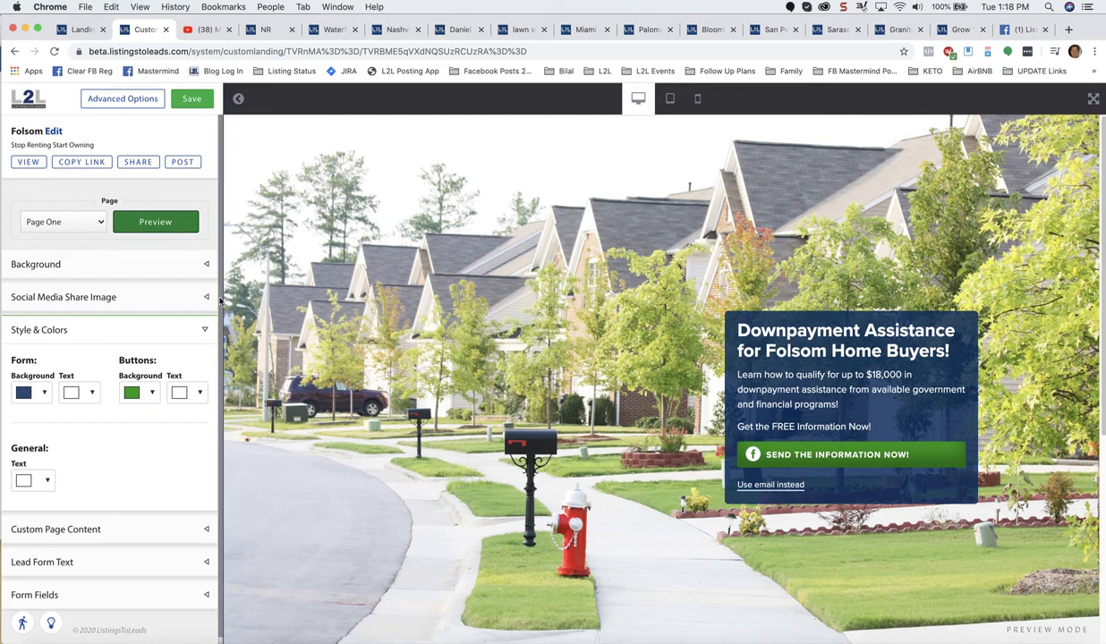
# Set the custom page content to a Countdown Counter with the headline "Hurry Before The Rates Rise Again!"
pyautogui.click(206, 333)
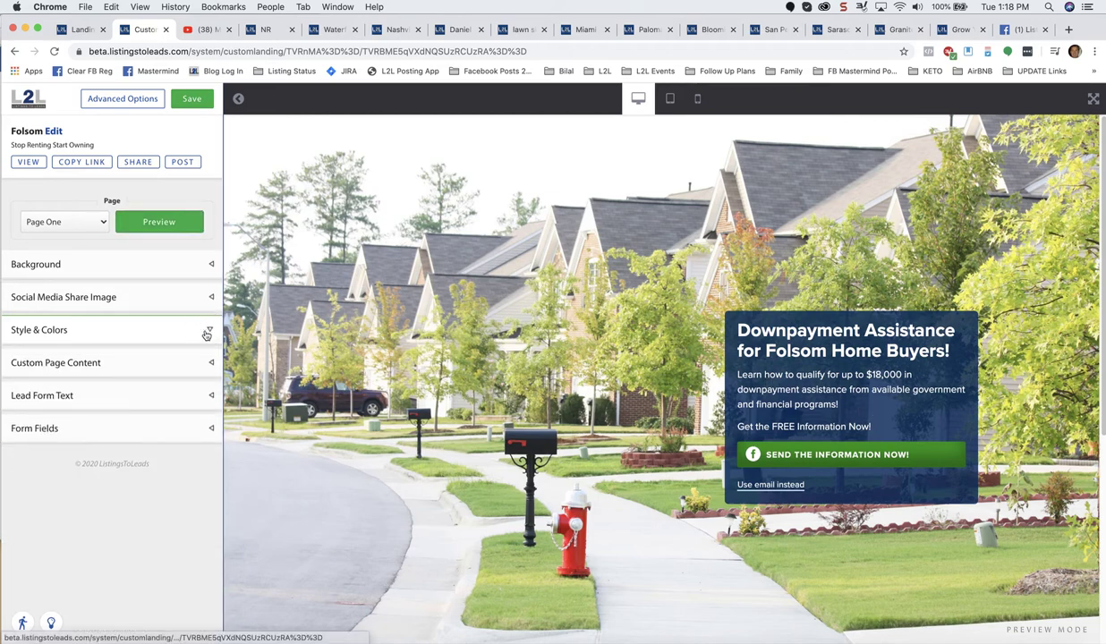
pyautogui.click(209, 365)
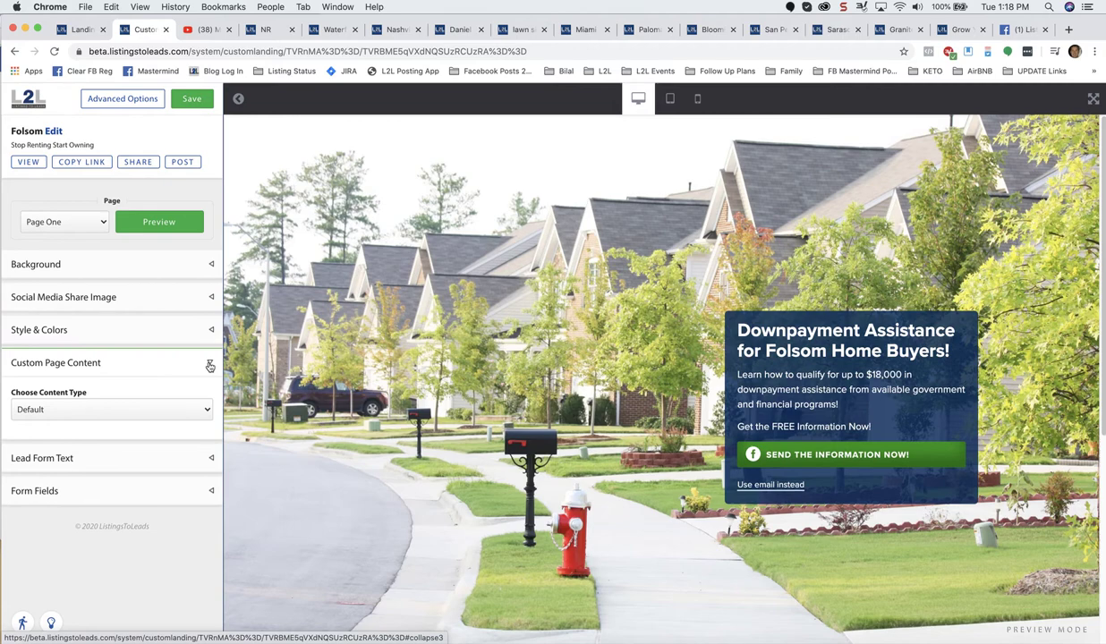
pyautogui.click(206, 411)
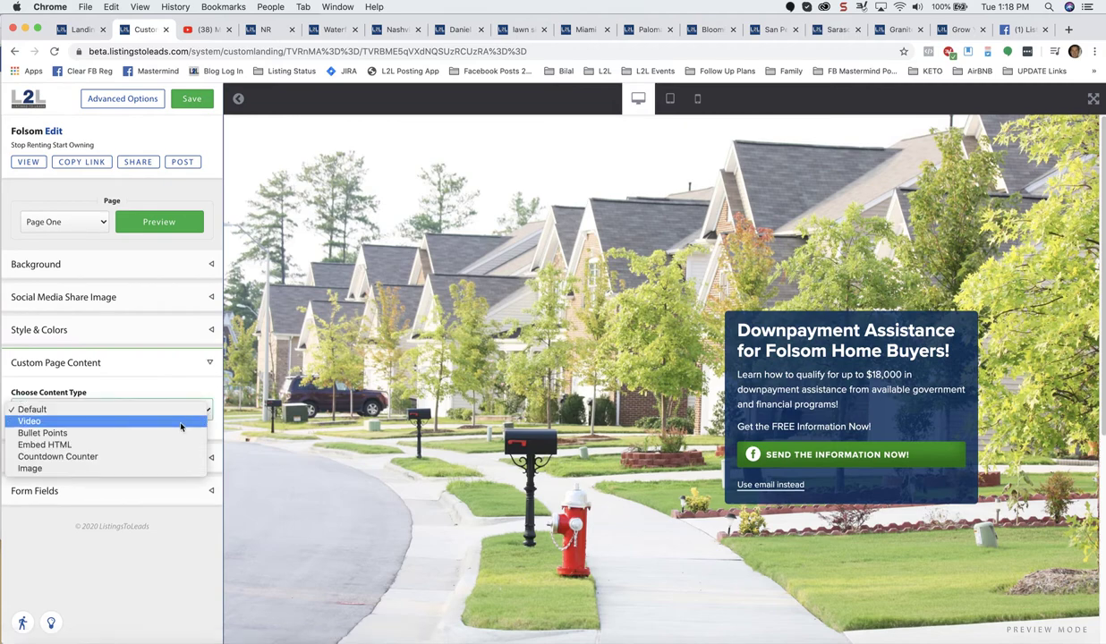
pyautogui.press('Escape')
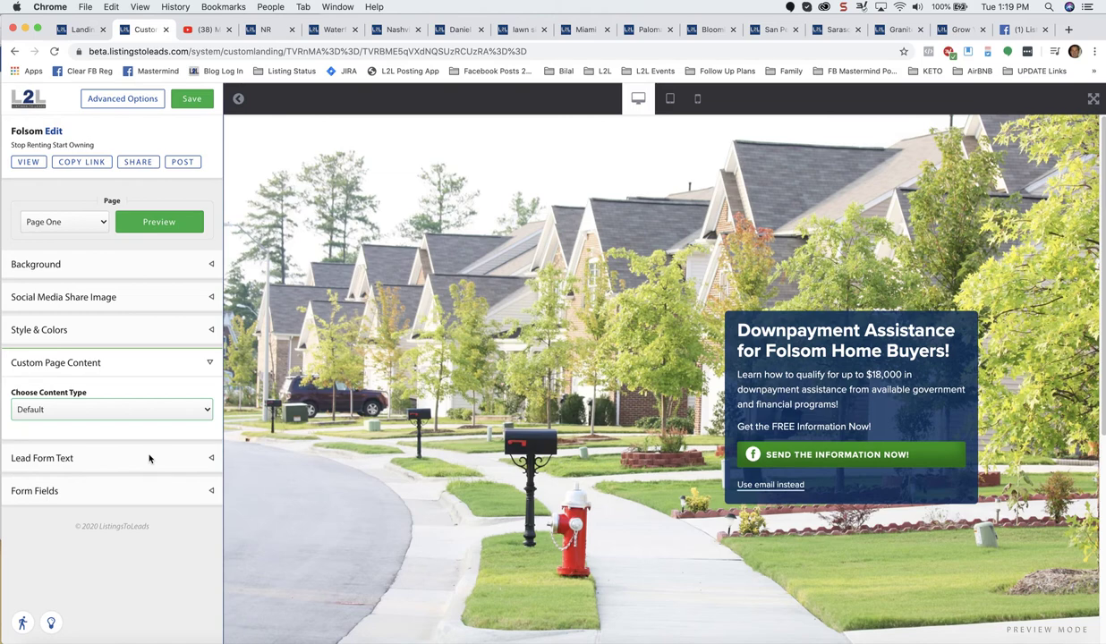
pyautogui.press('c')
pyautogui.click(185, 410)
pyautogui.click(185, 410)
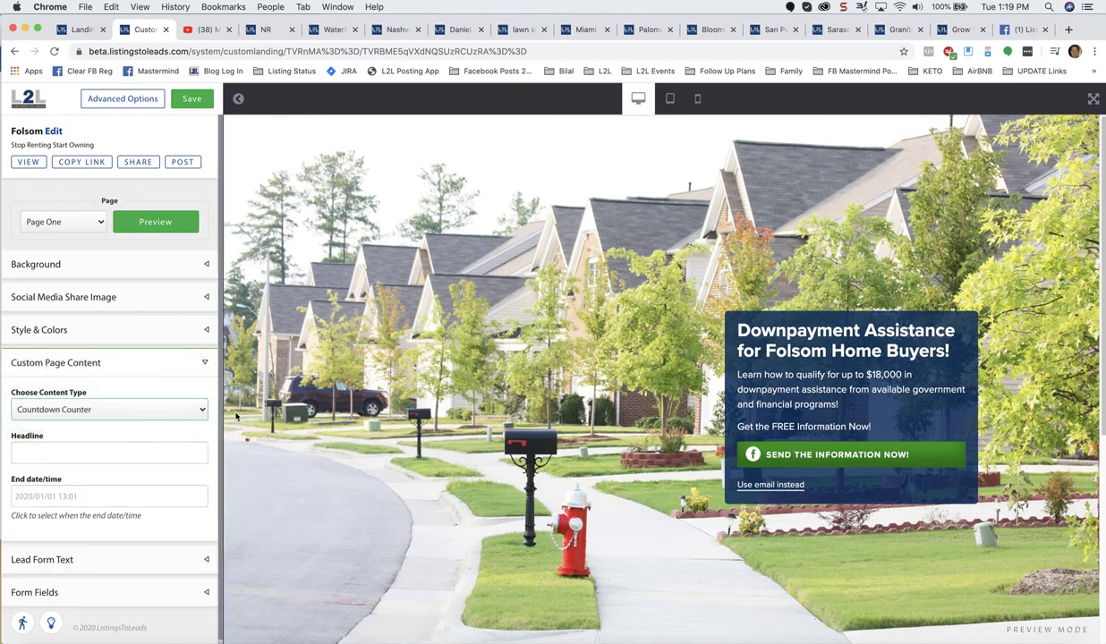
pyautogui.click(105, 454)
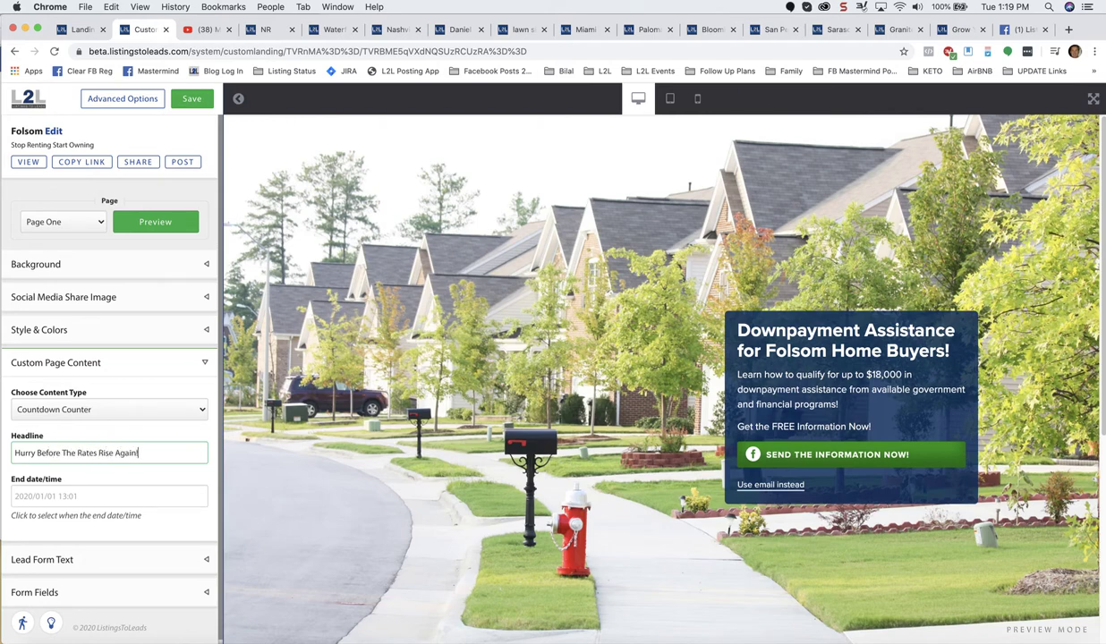
# Set the countdown's end date to October 31, 2020 at 13:19 and preview the page
pyautogui.click(90, 496)
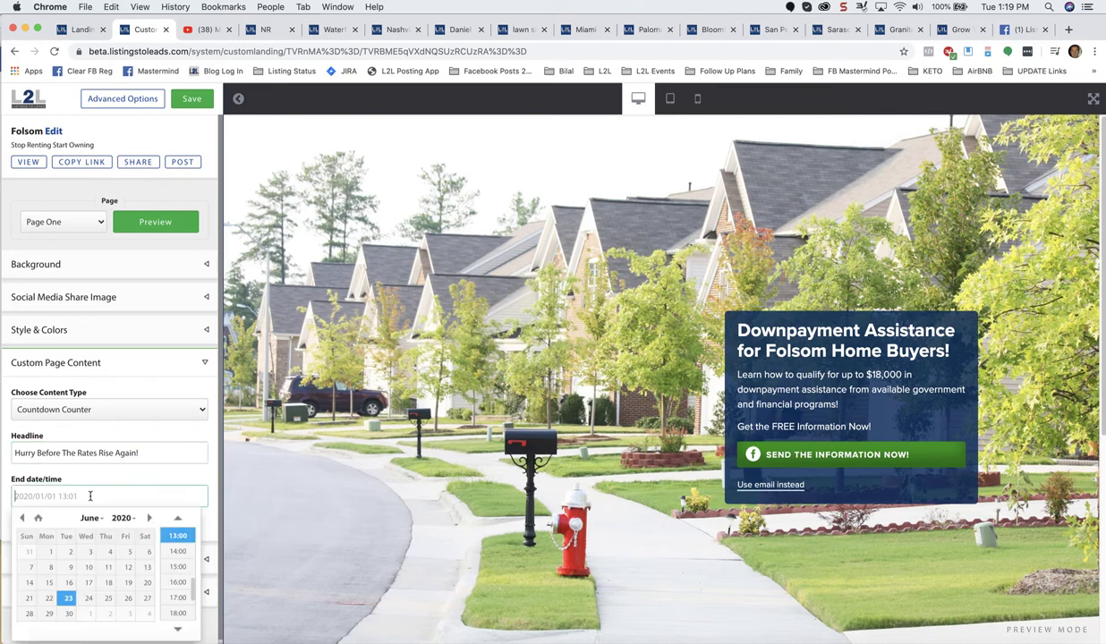
pyautogui.click(149, 518)
pyautogui.click(148, 518)
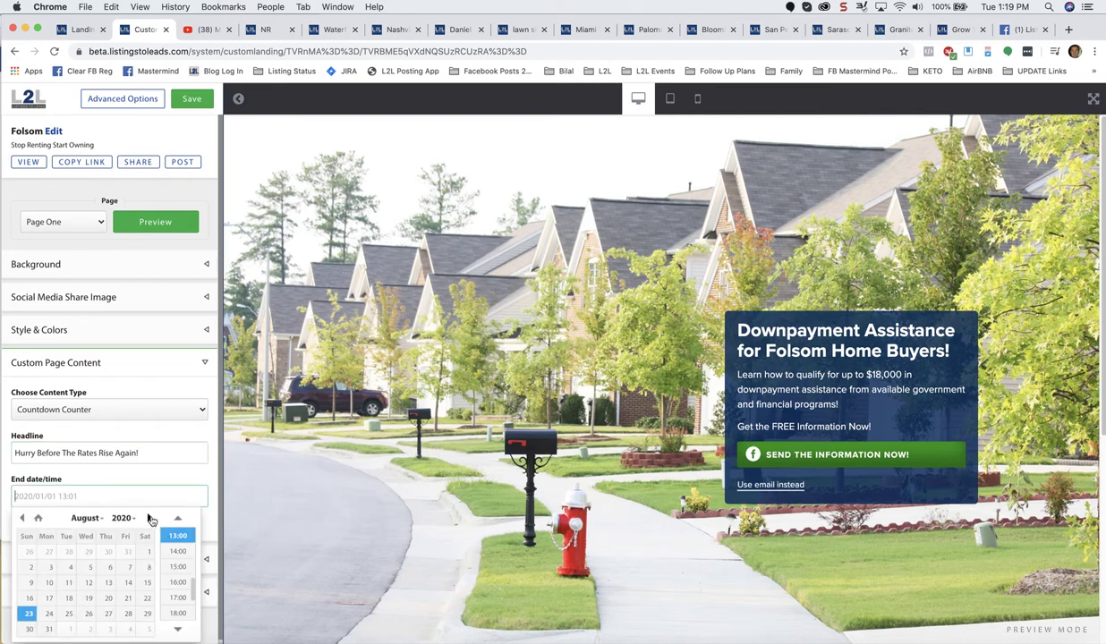
pyautogui.click(148, 518)
pyautogui.click(148, 518)
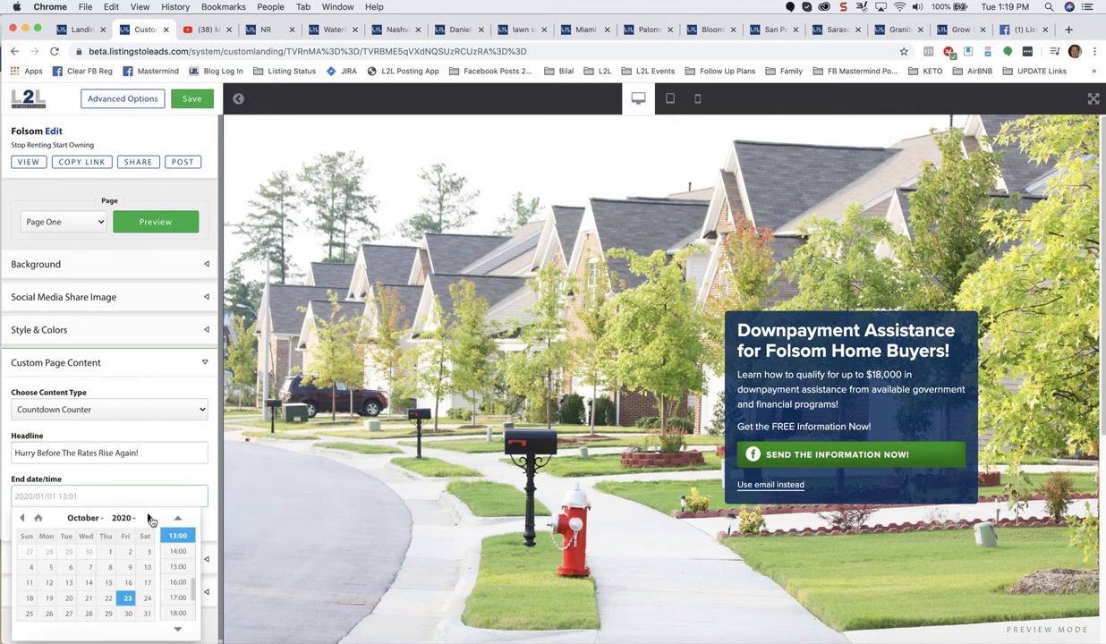
pyautogui.click(146, 613)
pyautogui.click(288, 365)
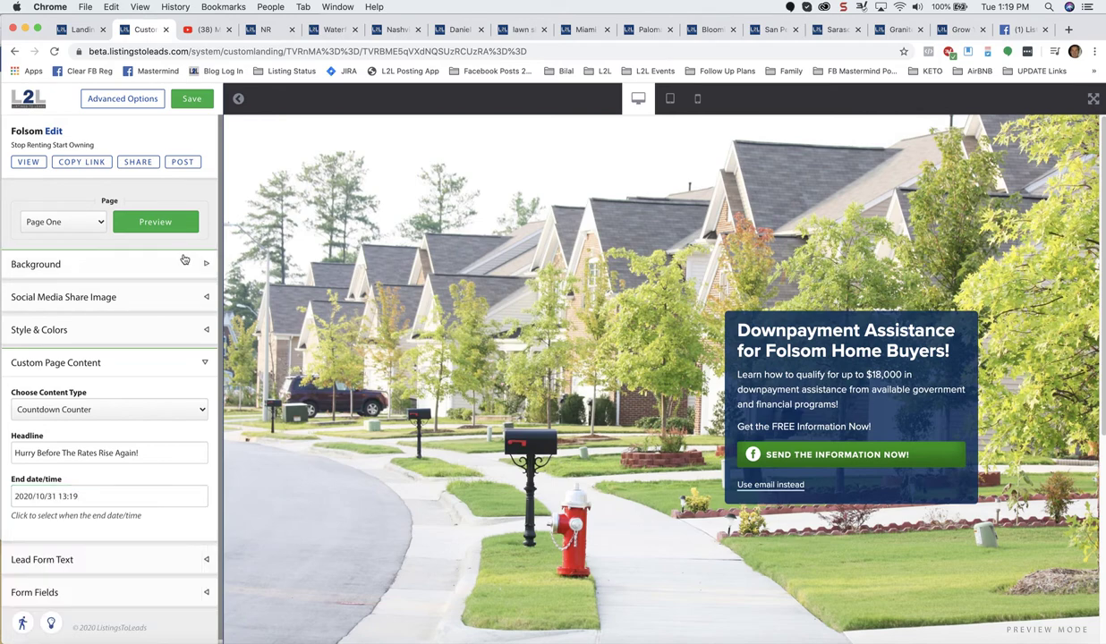
pyautogui.click(157, 231)
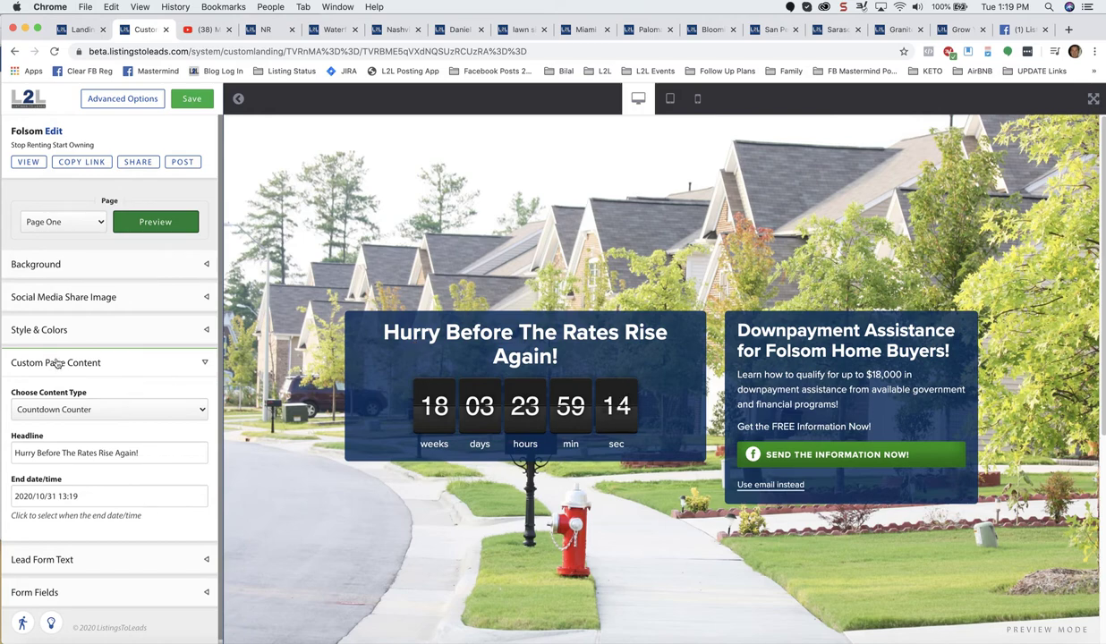
# Switch the custom page content to Video, using the copied link of the YouTube video "Money Out The Window", and preview the page
pyautogui.click(166, 410)
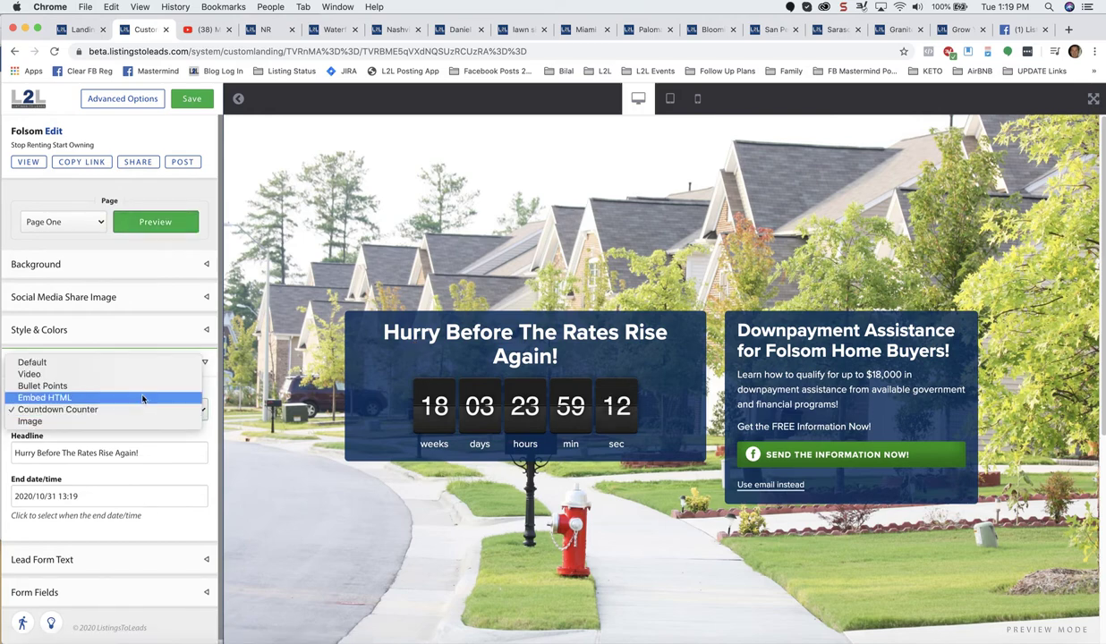
pyautogui.click(95, 365)
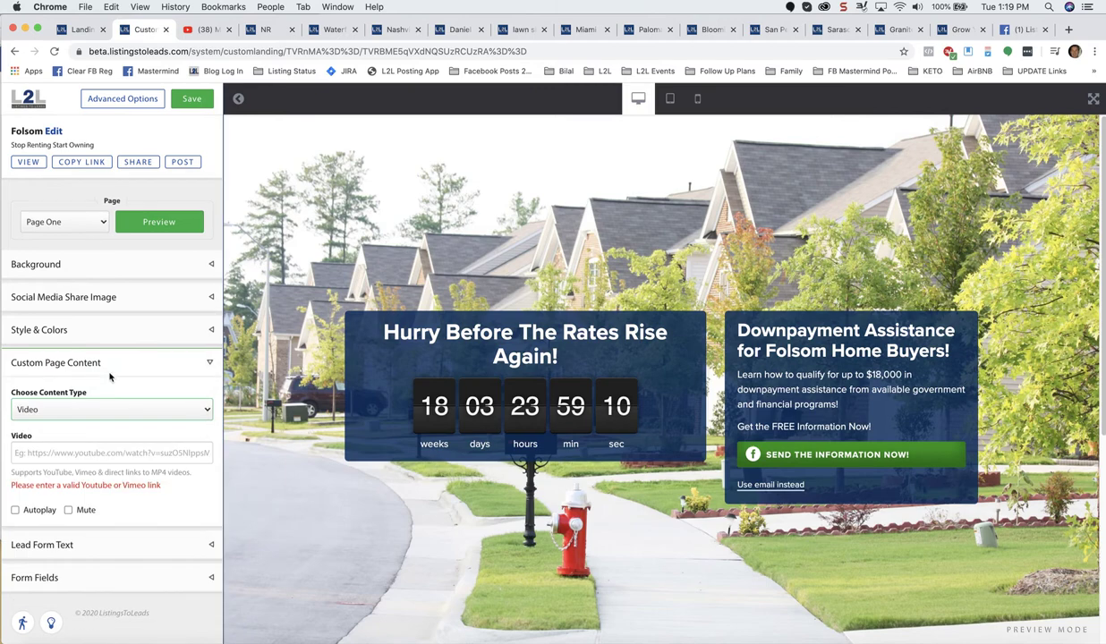
pyautogui.click(208, 29)
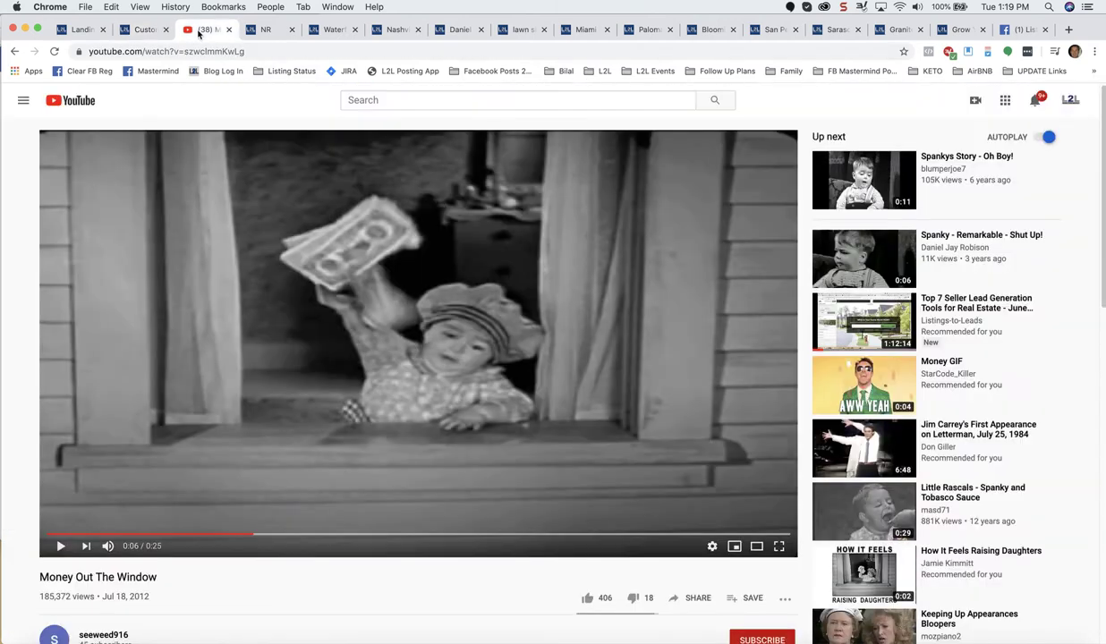
pyautogui.click(281, 54)
pyautogui.press('super+c')
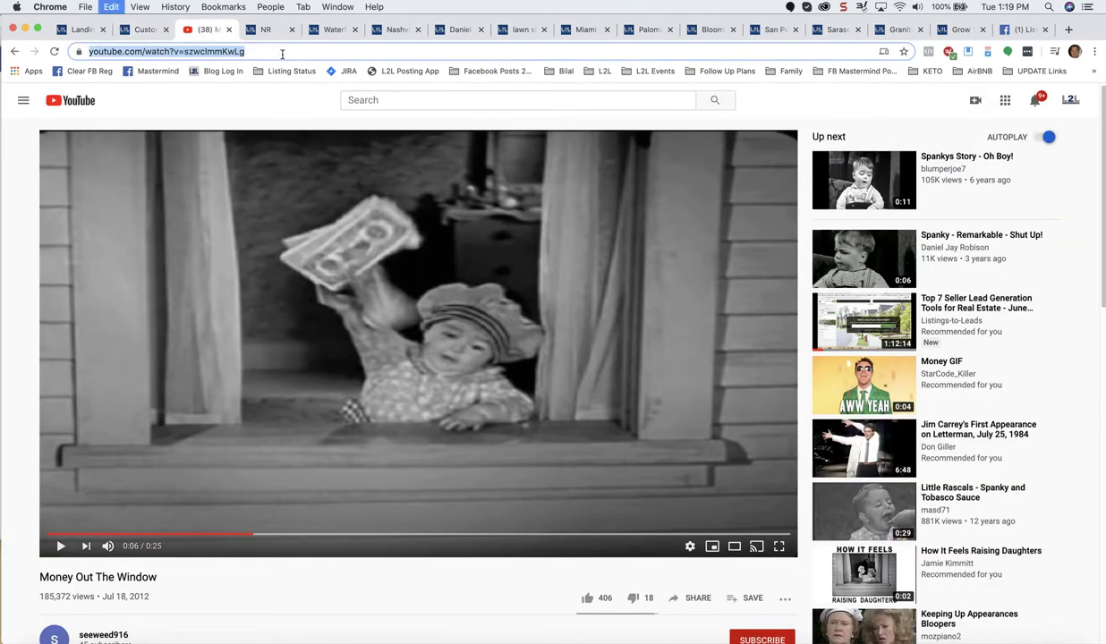
pyautogui.click(142, 29)
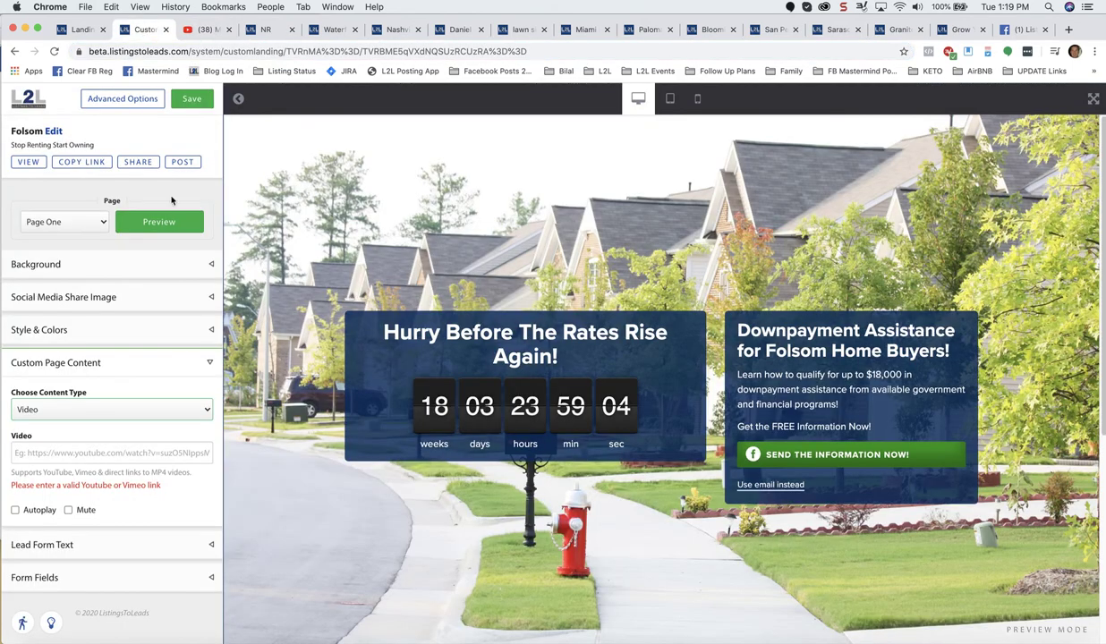
pyautogui.click(125, 454)
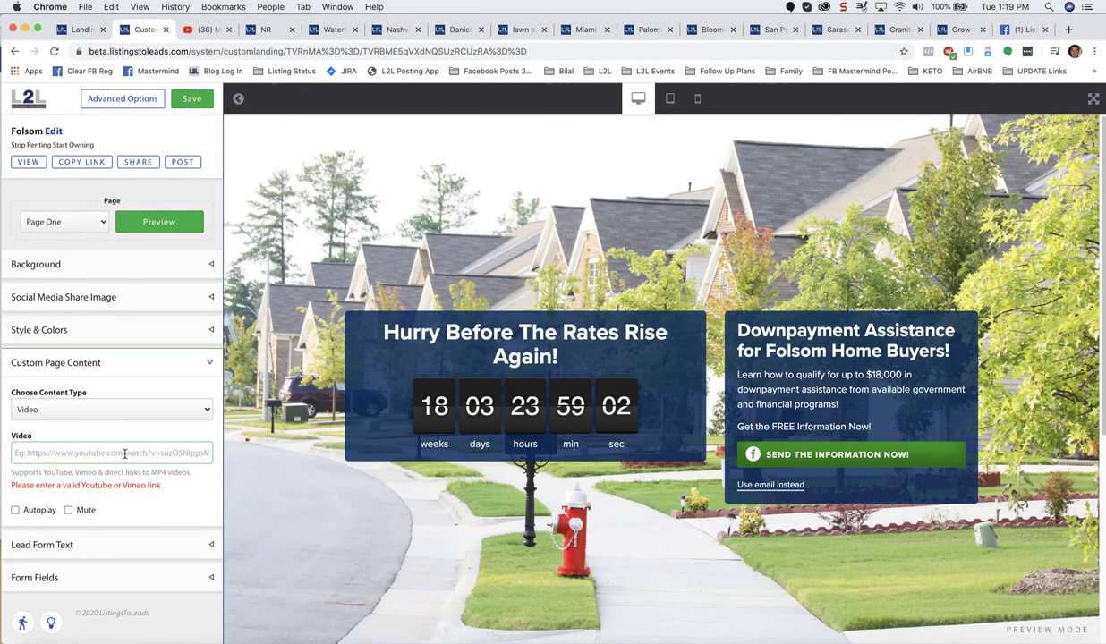
pyautogui.press('super+v')
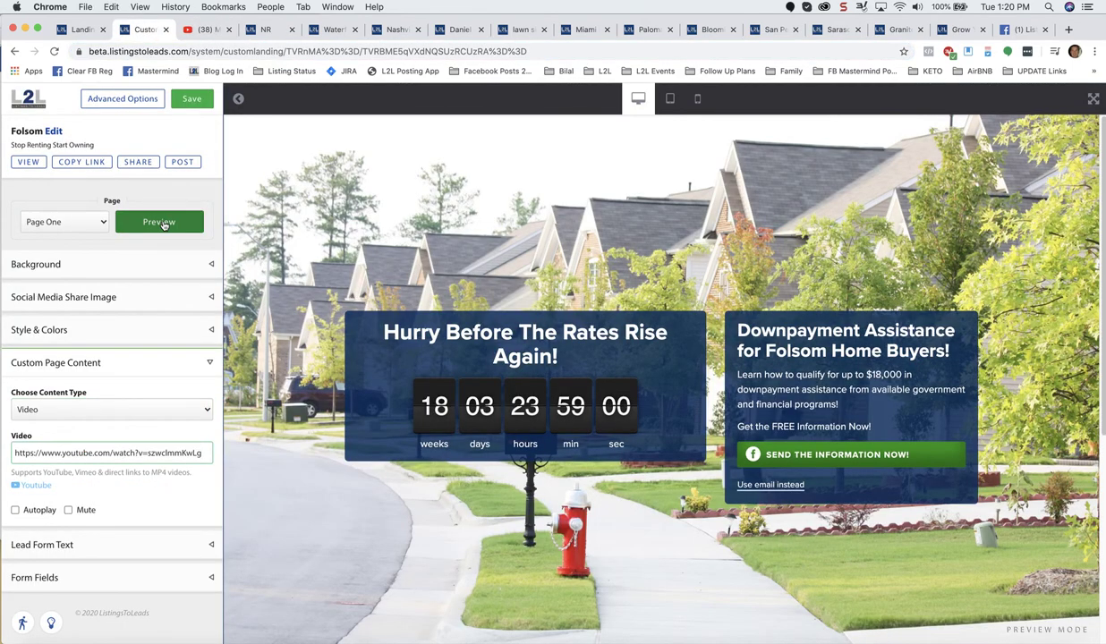
pyautogui.click(164, 224)
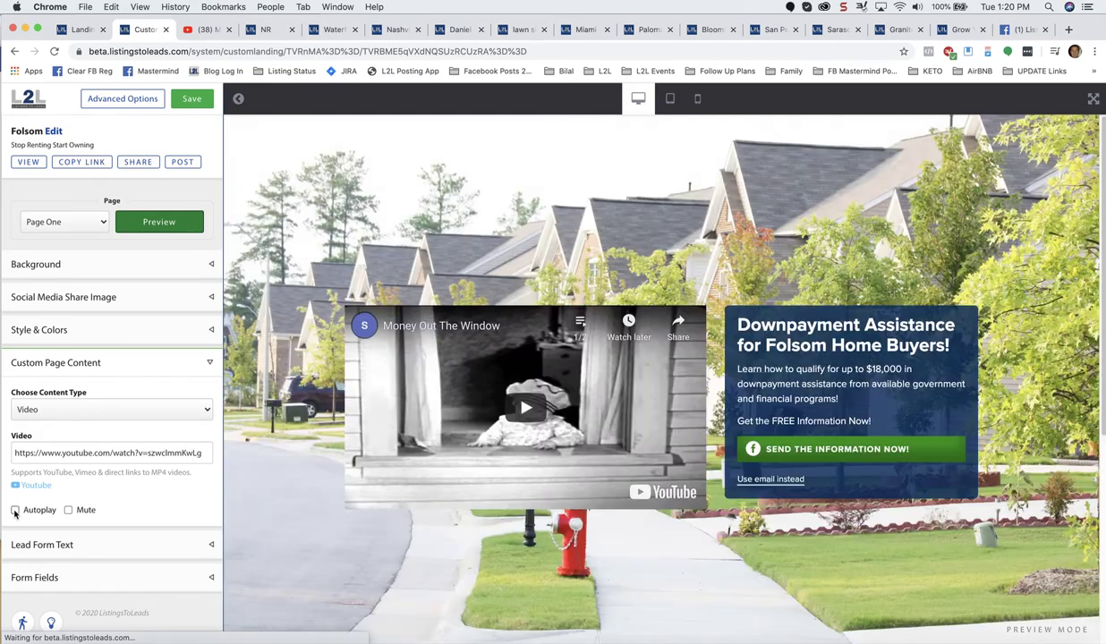
# Enable Autoplay for the page video, preview the page and collapse the Custom Page Content settings
pyautogui.click(15, 510)
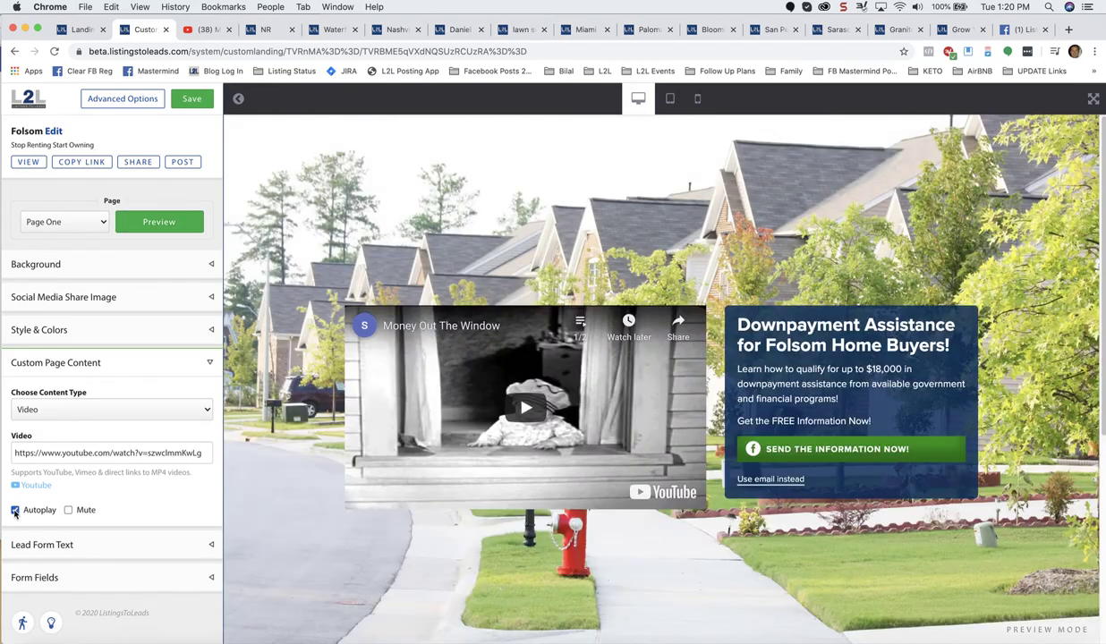
pyautogui.click(162, 226)
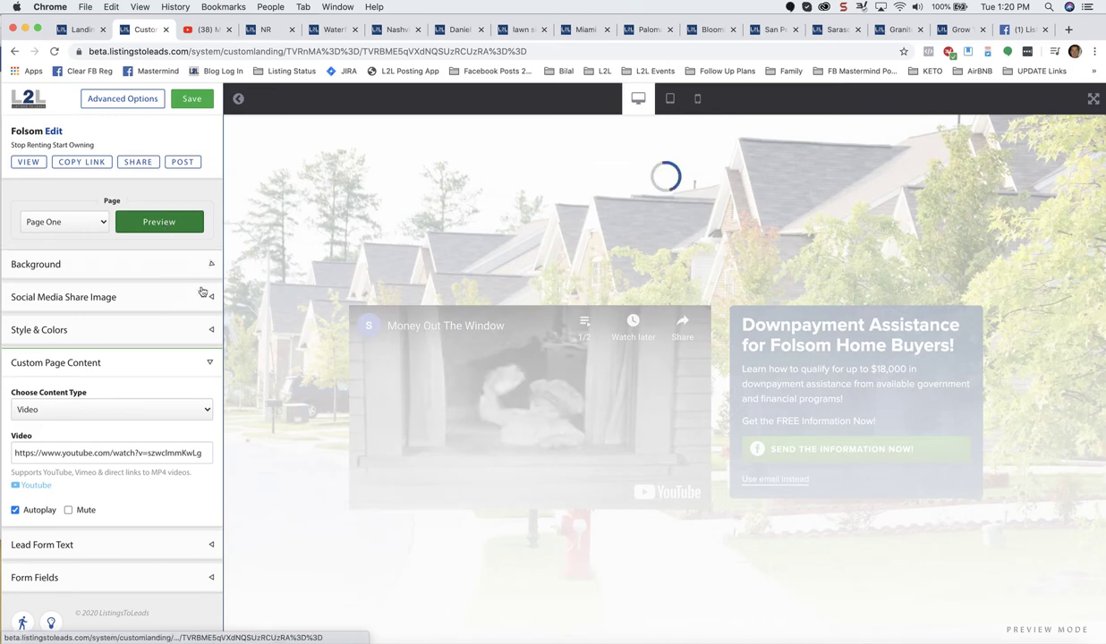
pyautogui.click(211, 363)
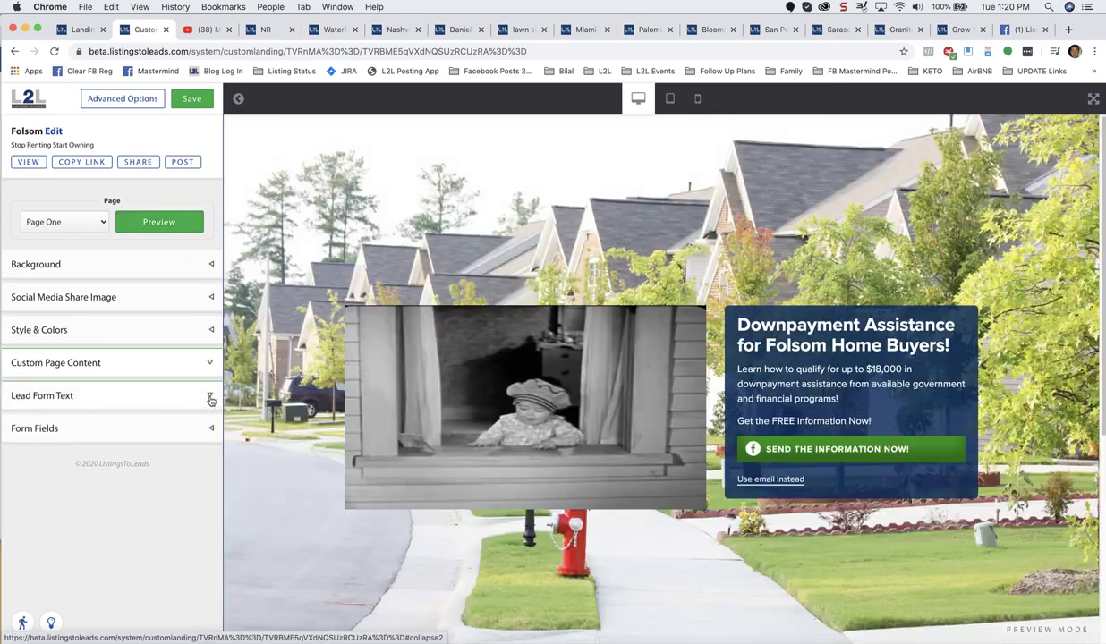
# Change the lead form's title text to "Folsom Renters!!! Stop Throwing Your Money Away!" and preview the page
pyautogui.click(210, 397)
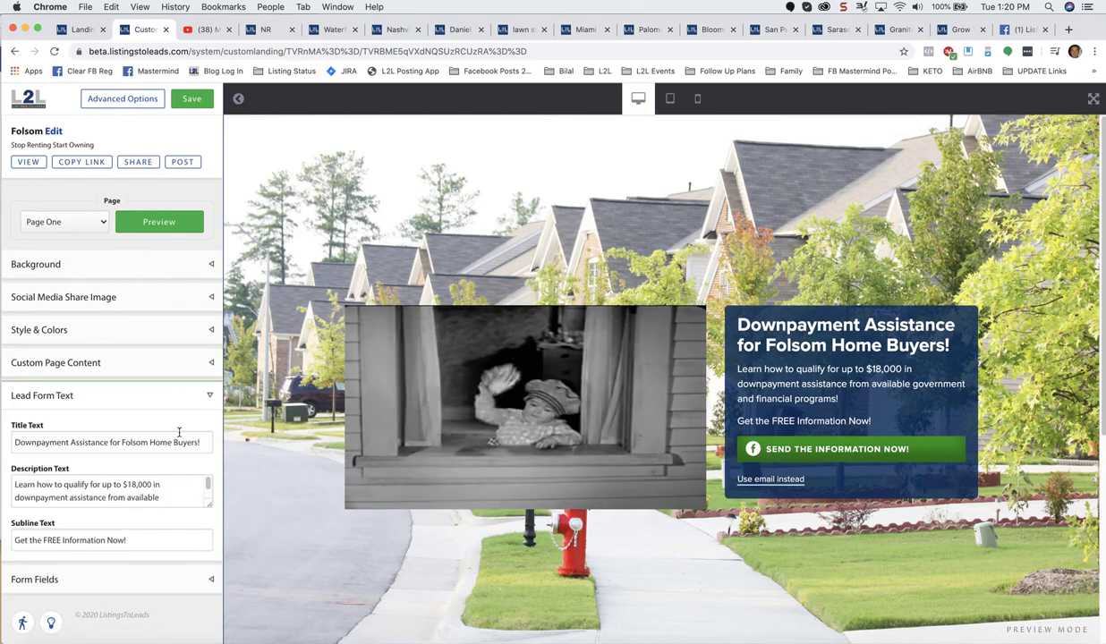
pyautogui.moveTo(204, 442); pyautogui.dragTo(20, 422)
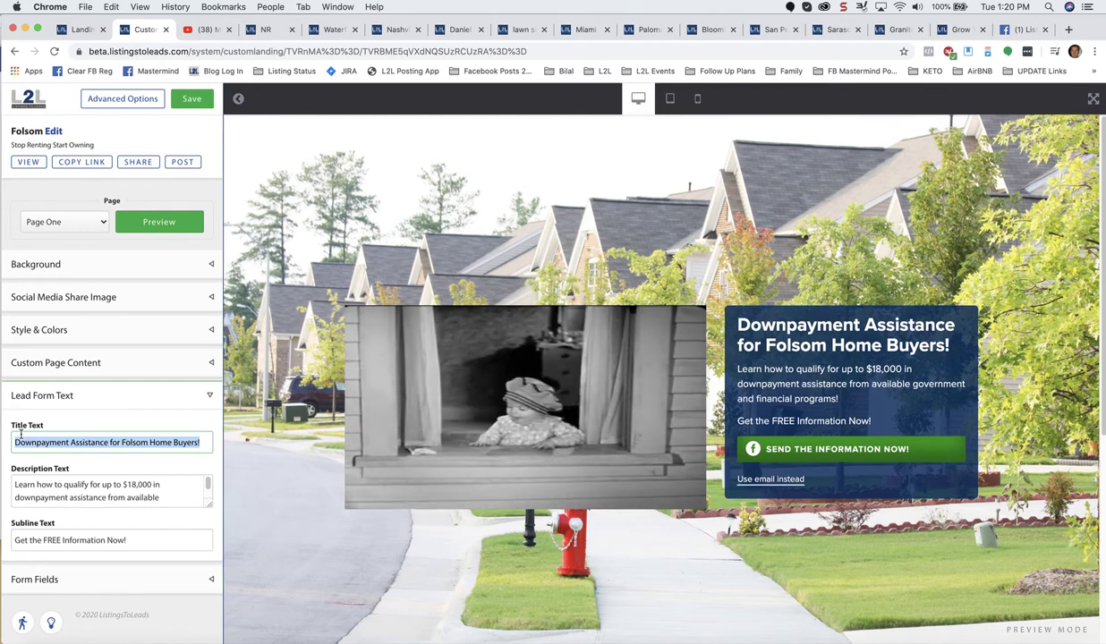
pyautogui.write('Folsom ')
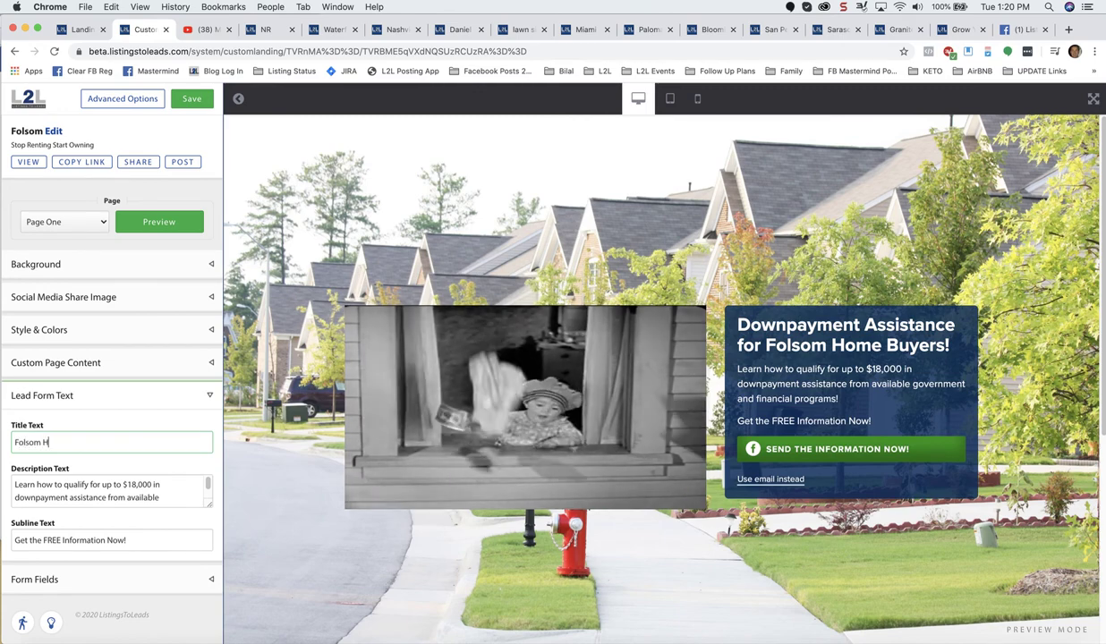
pyautogui.write('Ren')
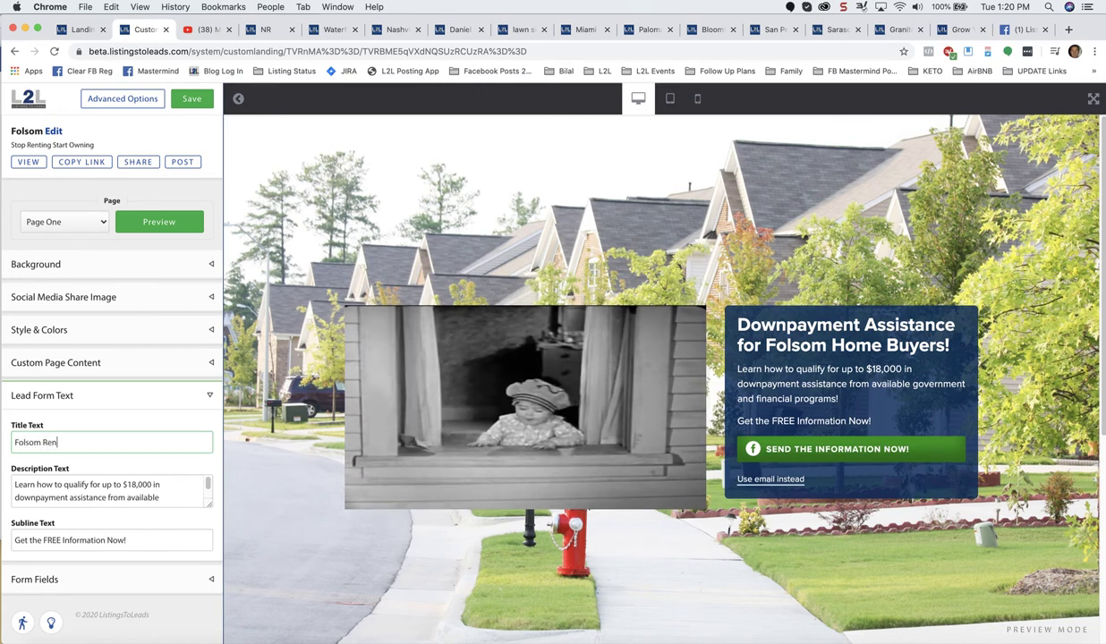
pyautogui.write('ters!!! Stop Throw')
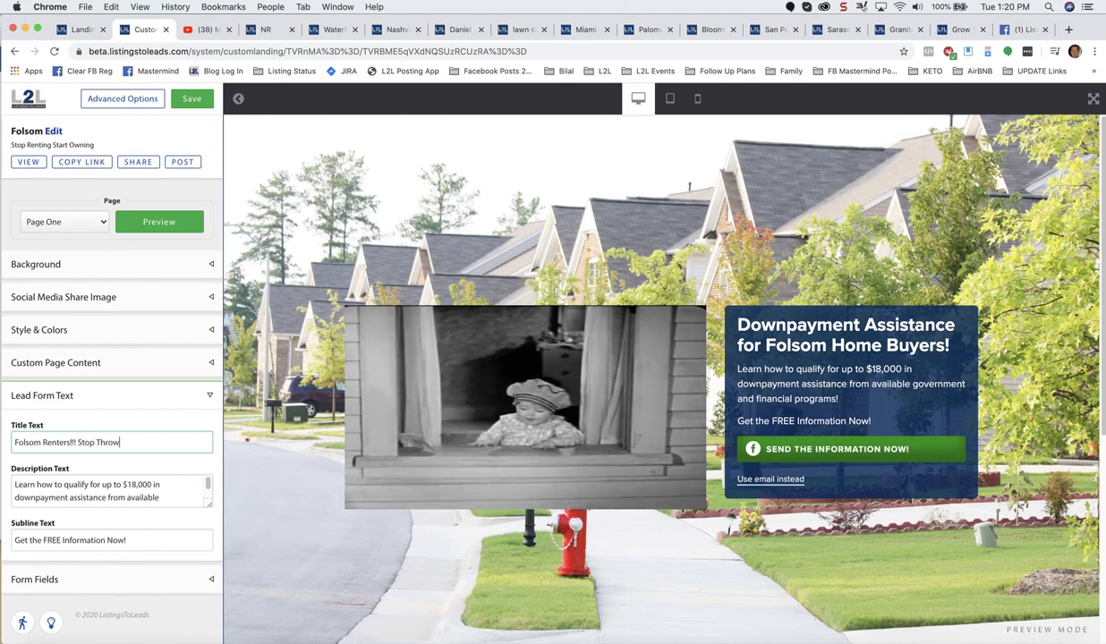
pyautogui.write('ing You')
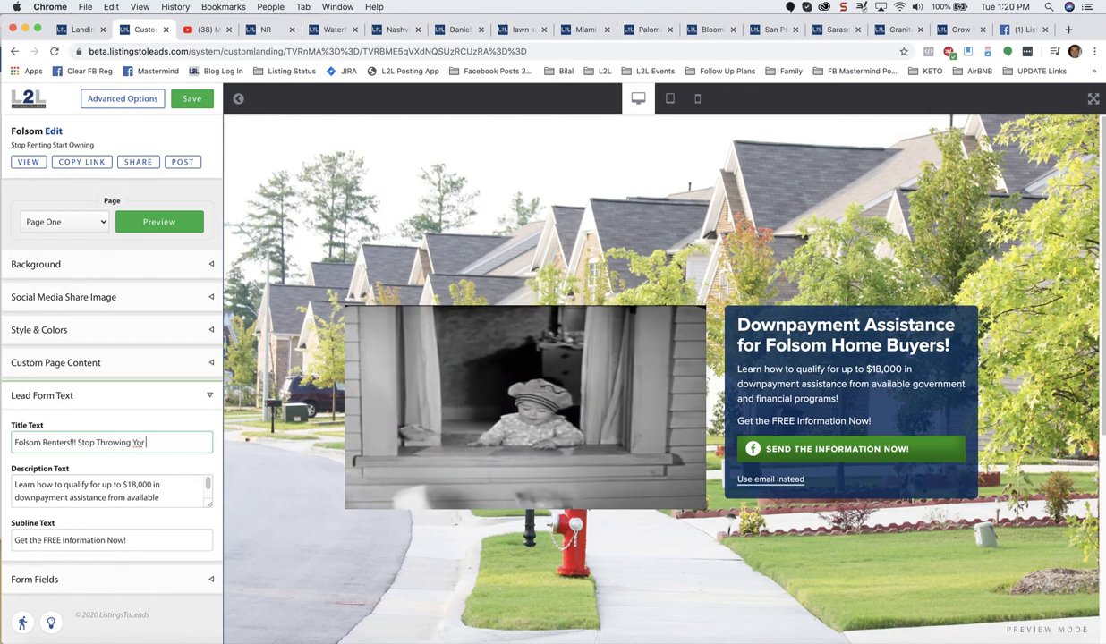
pyautogui.press('BackSpace')
pyautogui.write('ur Money W')
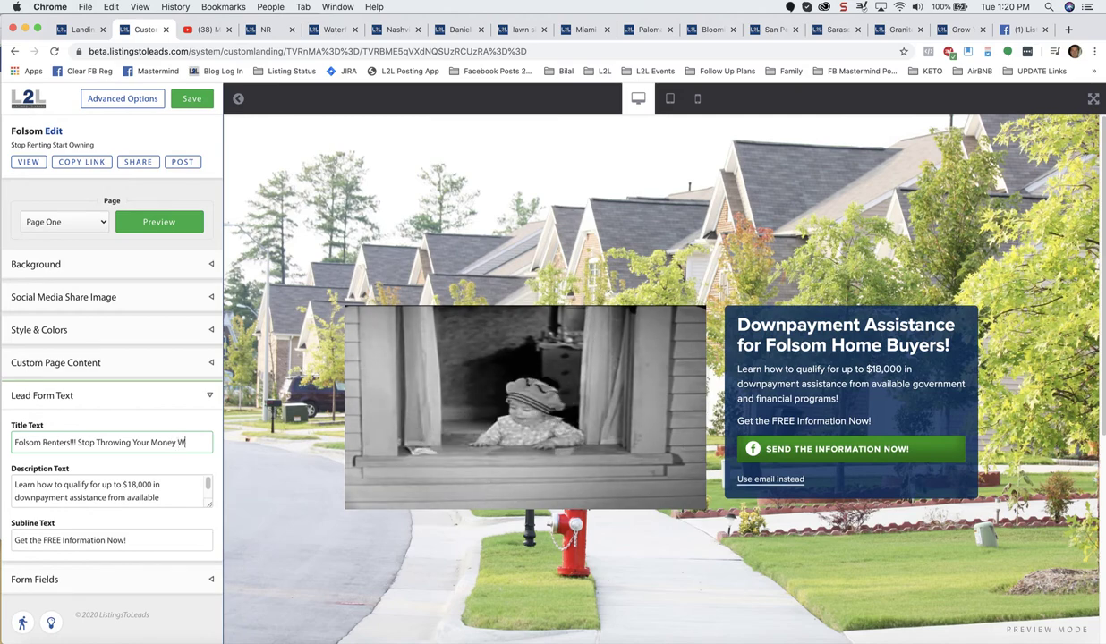
pyautogui.press('BackSpace')
pyautogui.write('Away!')
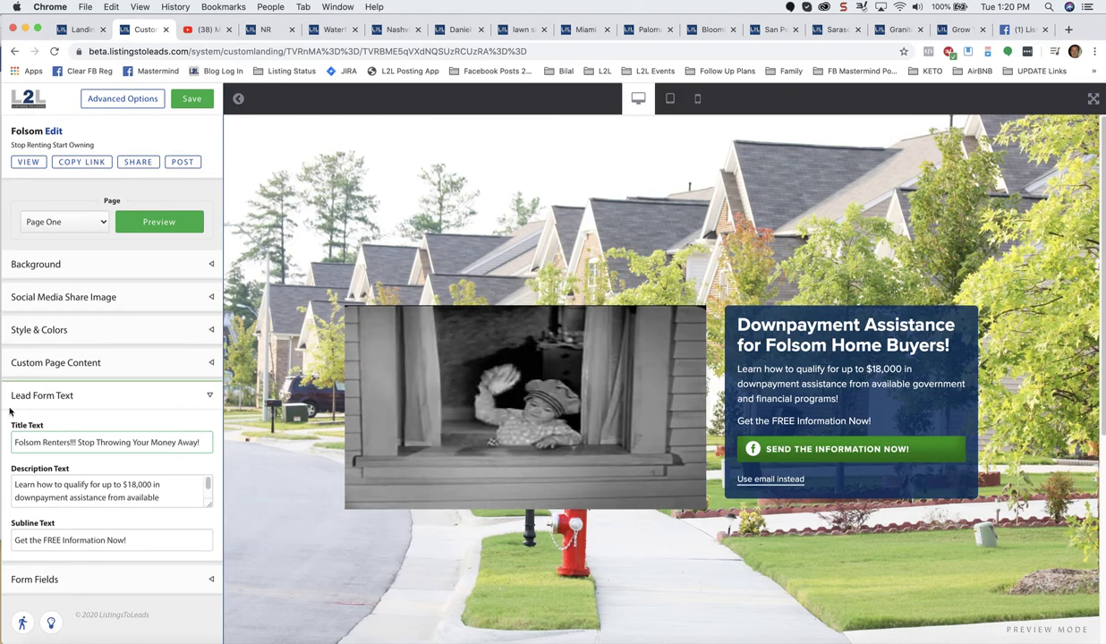
pyautogui.click(165, 229)
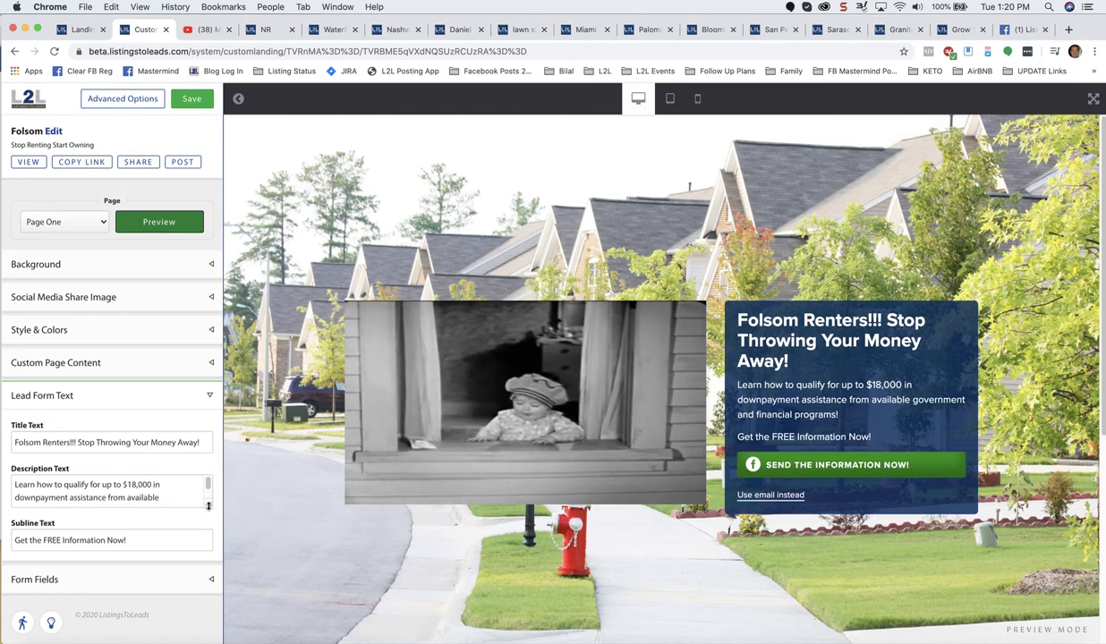
# Enlarge the lead form's description text box and change the downpayment assistance amount to $16,000
pyautogui.moveTo(209, 507); pyautogui.dragTo(206, 561)
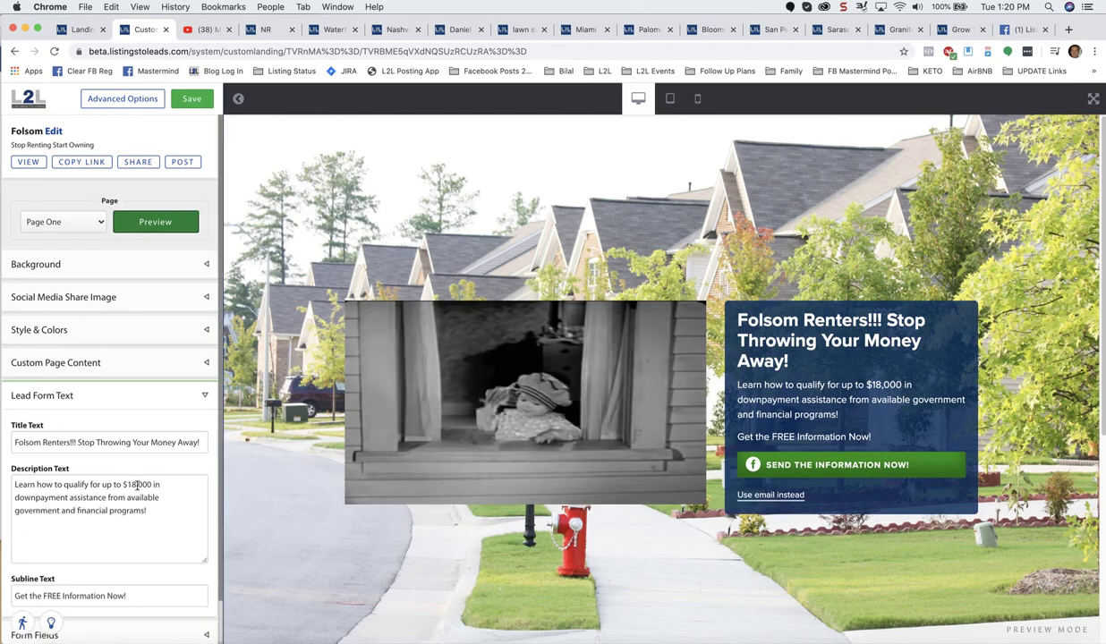
pyautogui.click(137, 484)
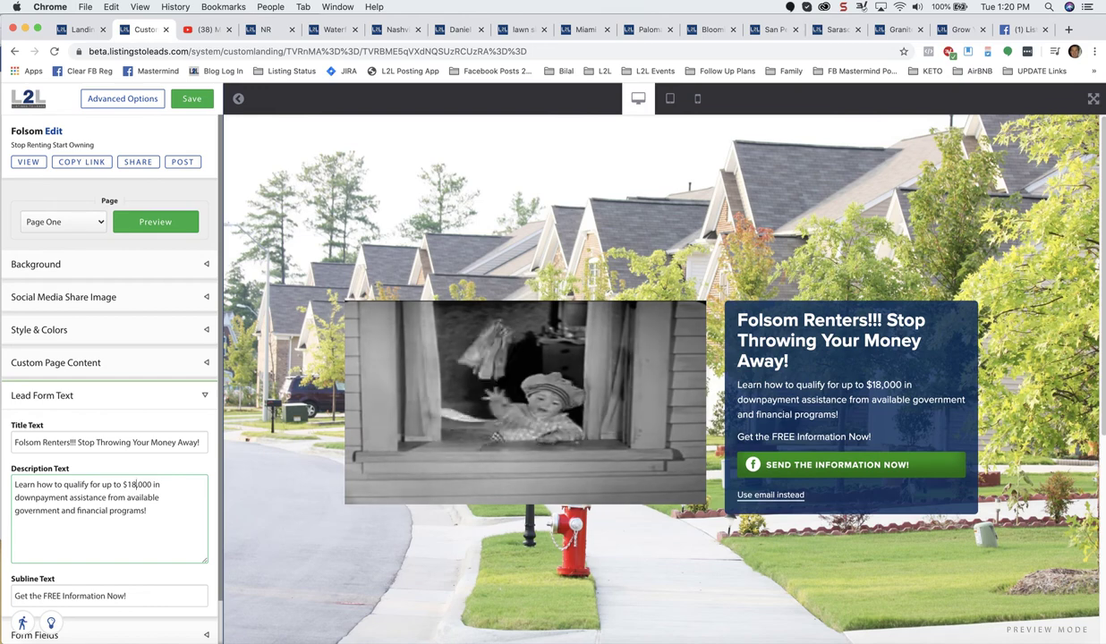
pyautogui.press('BackSpace')
pyautogui.press('BackSpace')
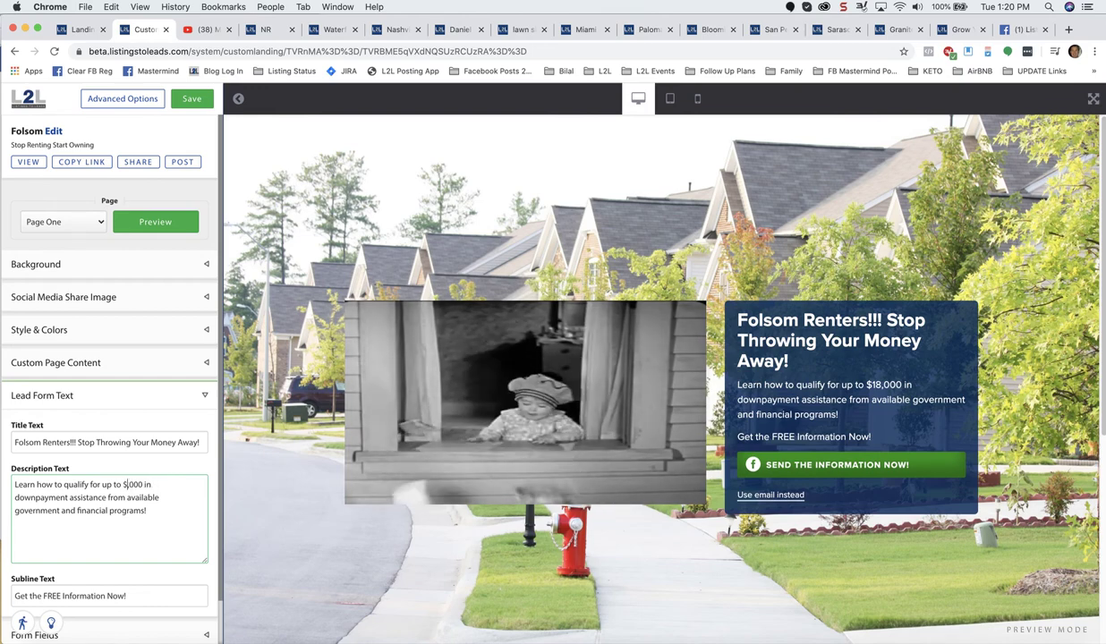
pyautogui.write('16,')
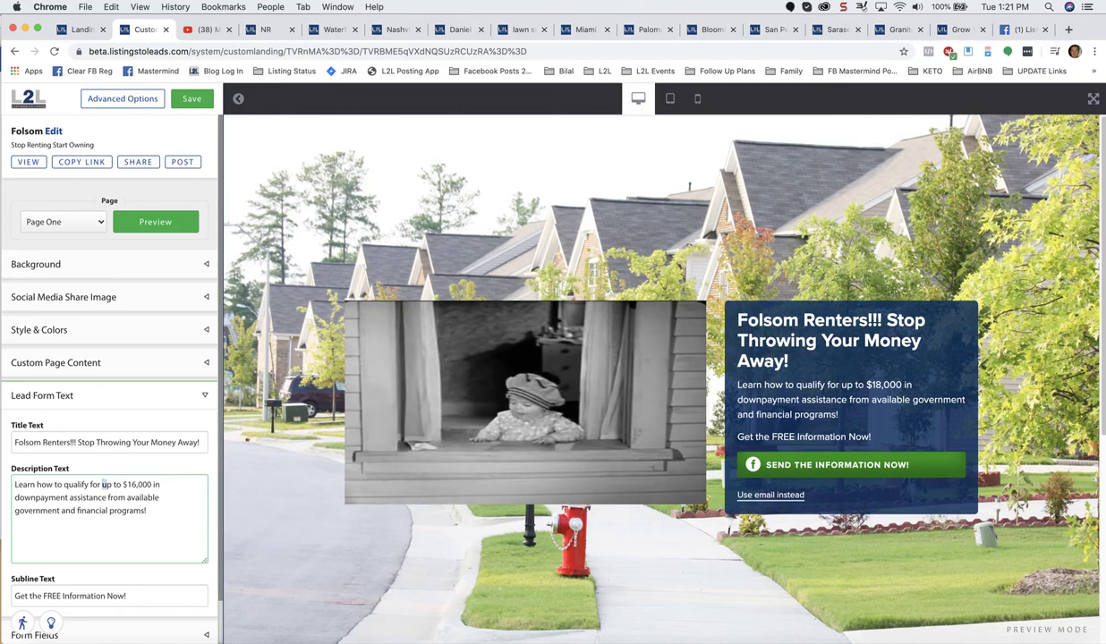
# Review the Naples resort, Waterfront Living, Nashville and Daniel Island example landing pages, and return to the Folsom page editor
pyautogui.moveTo(103, 484); pyautogui.dragTo(151, 484)
pyautogui.click(148, 511)
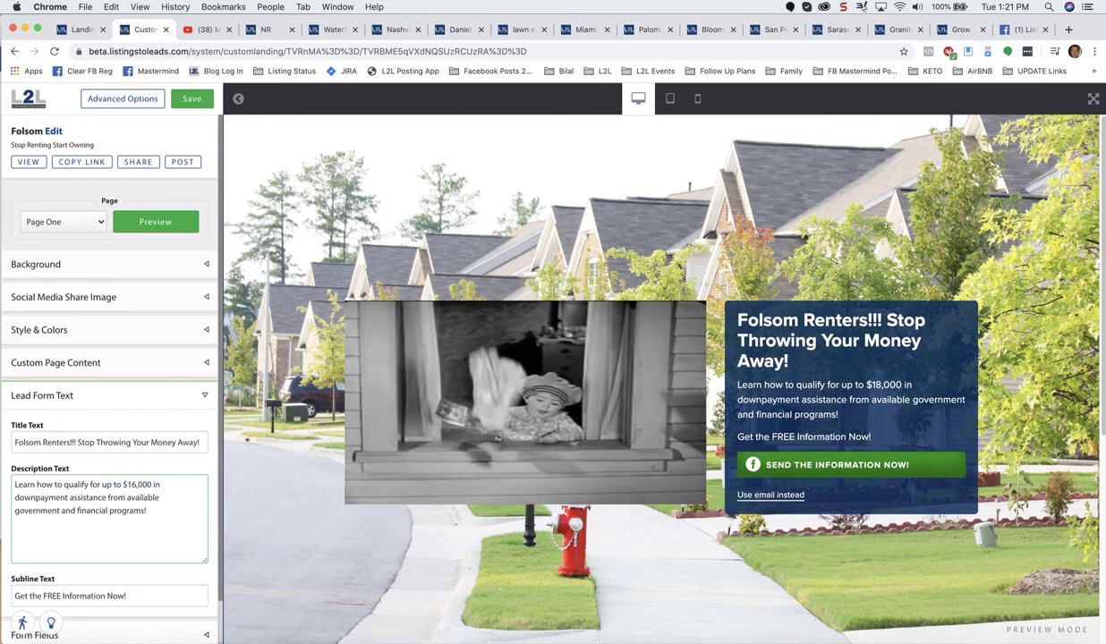
pyautogui.click(270, 30)
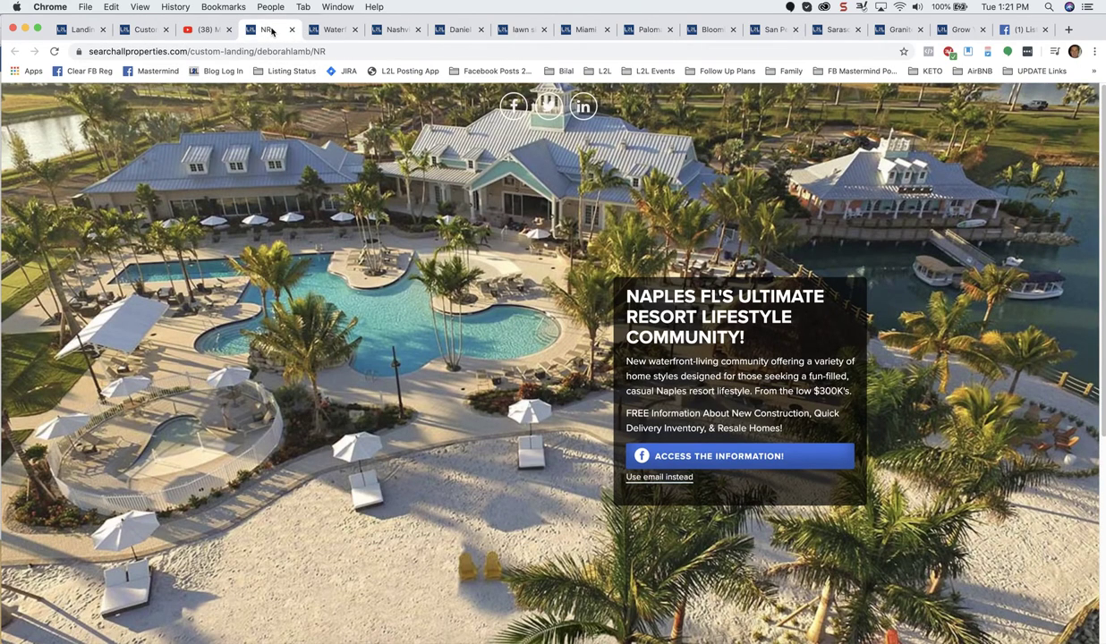
pyautogui.click(331, 31)
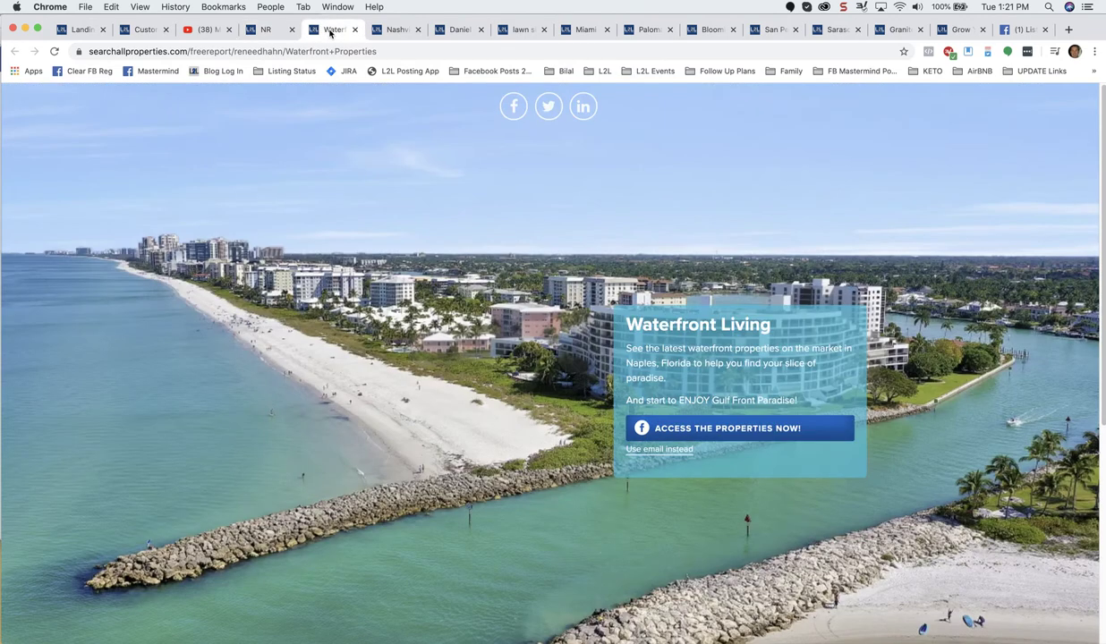
pyautogui.click(397, 32)
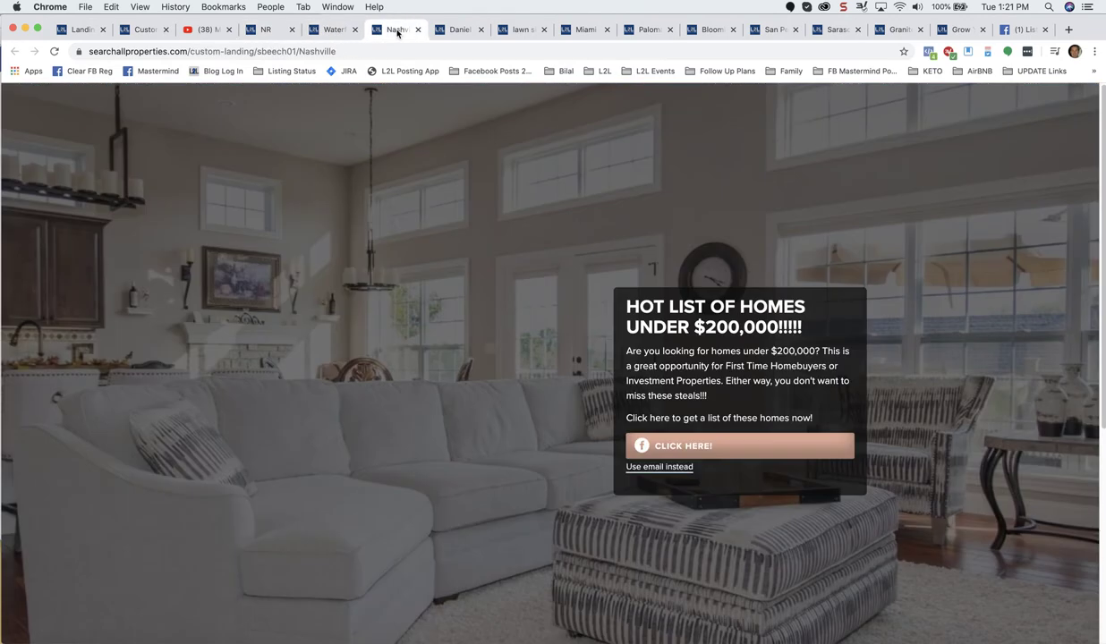
pyautogui.click(460, 32)
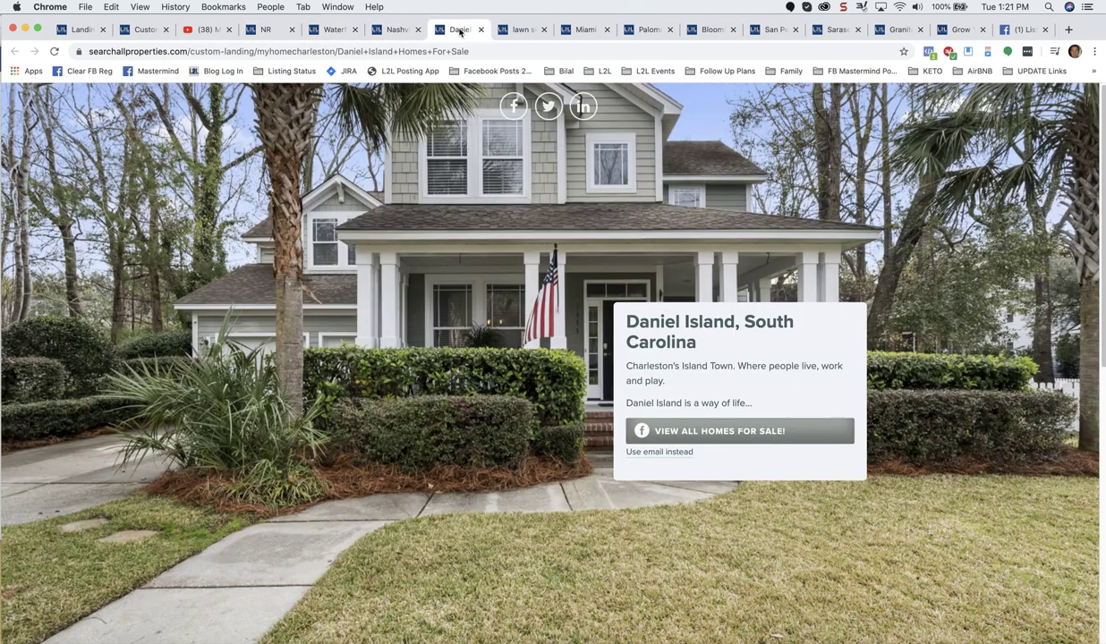
pyautogui.click(139, 30)
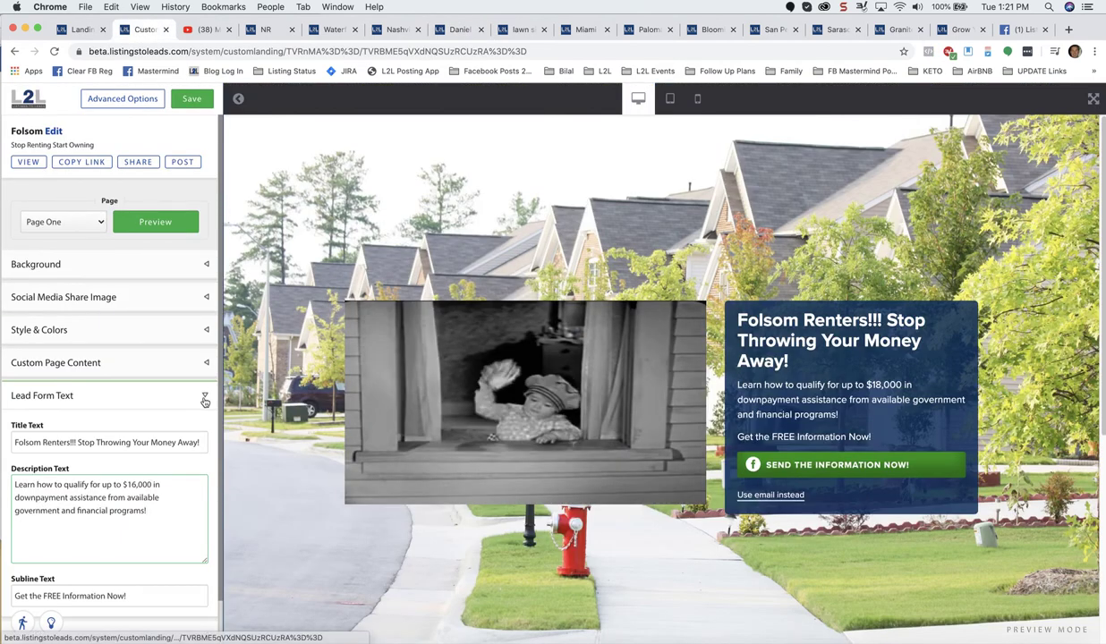
# Collapse the Lead Form Text settings and review the form field settings for Page One and Page Two
pyautogui.click(205, 396)
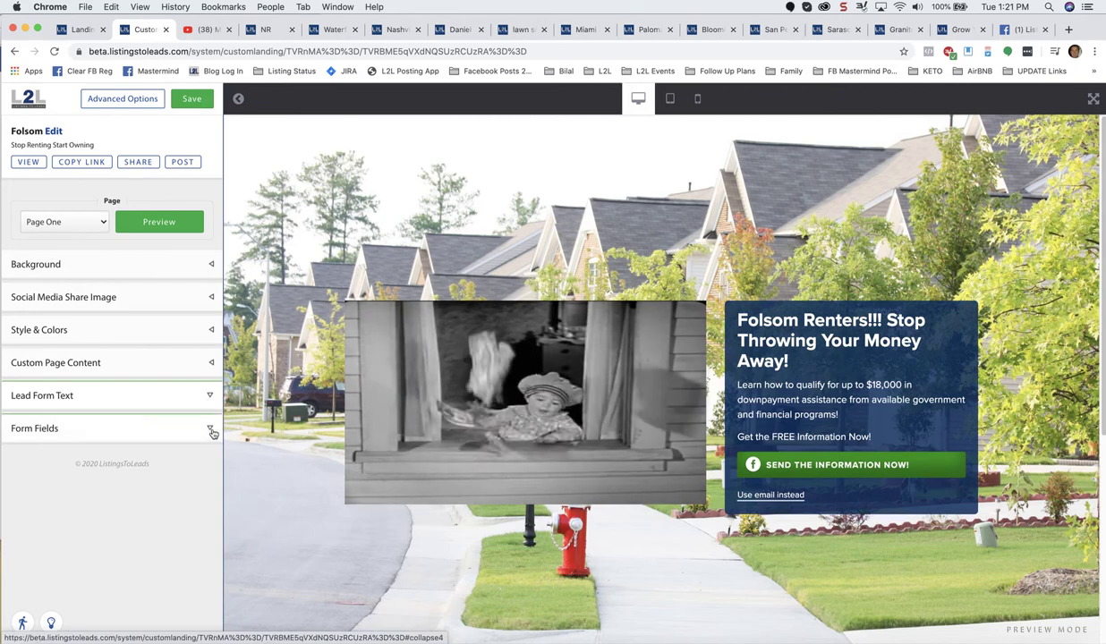
pyautogui.click(211, 430)
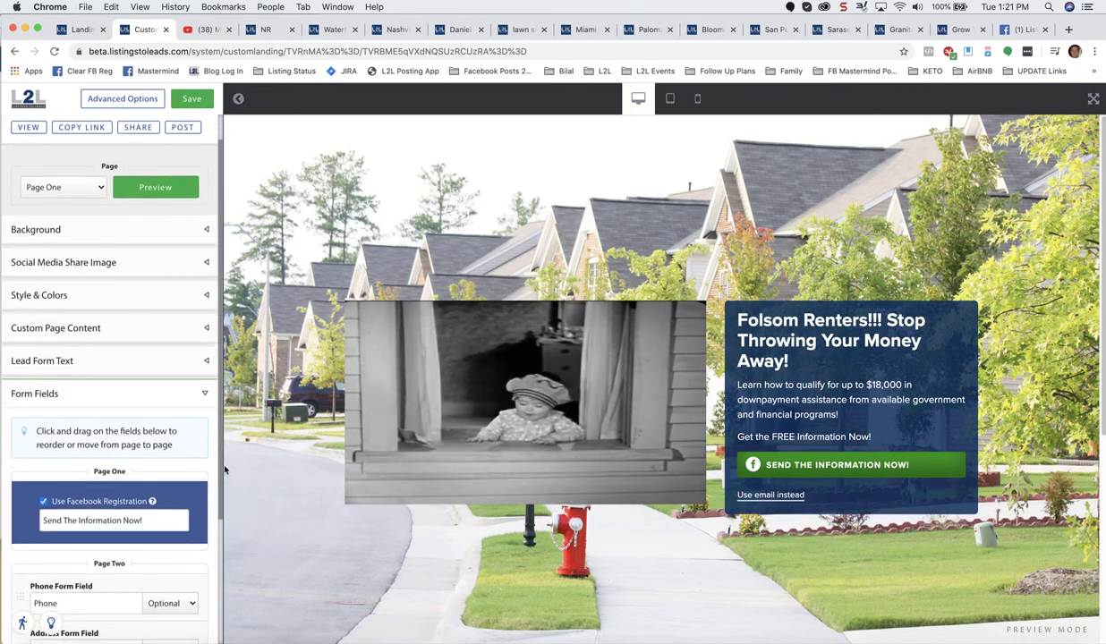
pyautogui.scroll(-4, 215, 537)
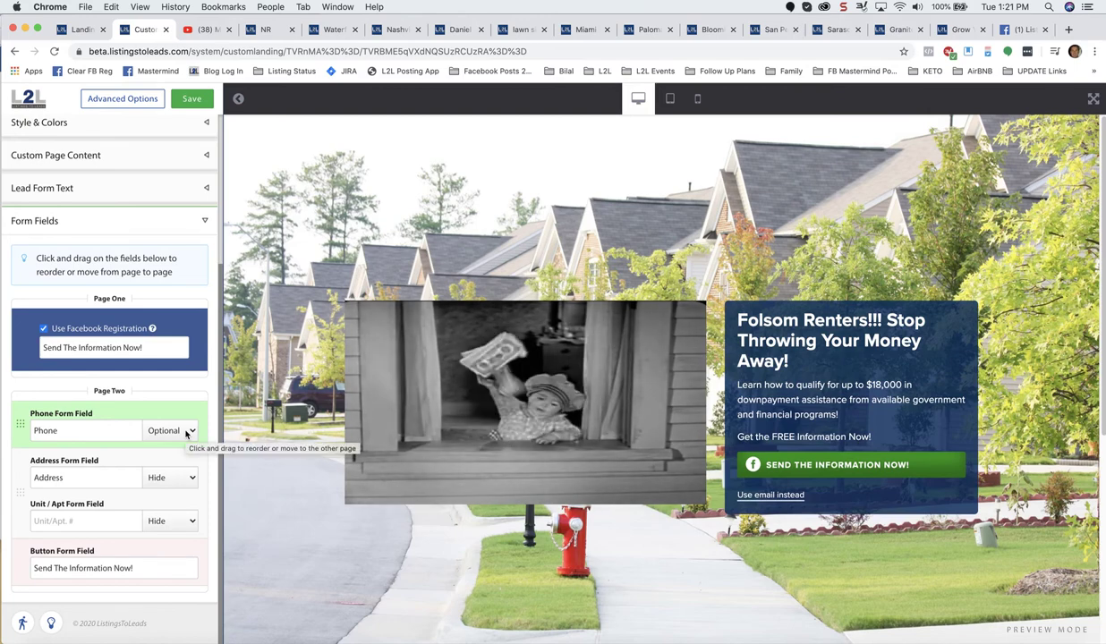
pyautogui.click(205, 223)
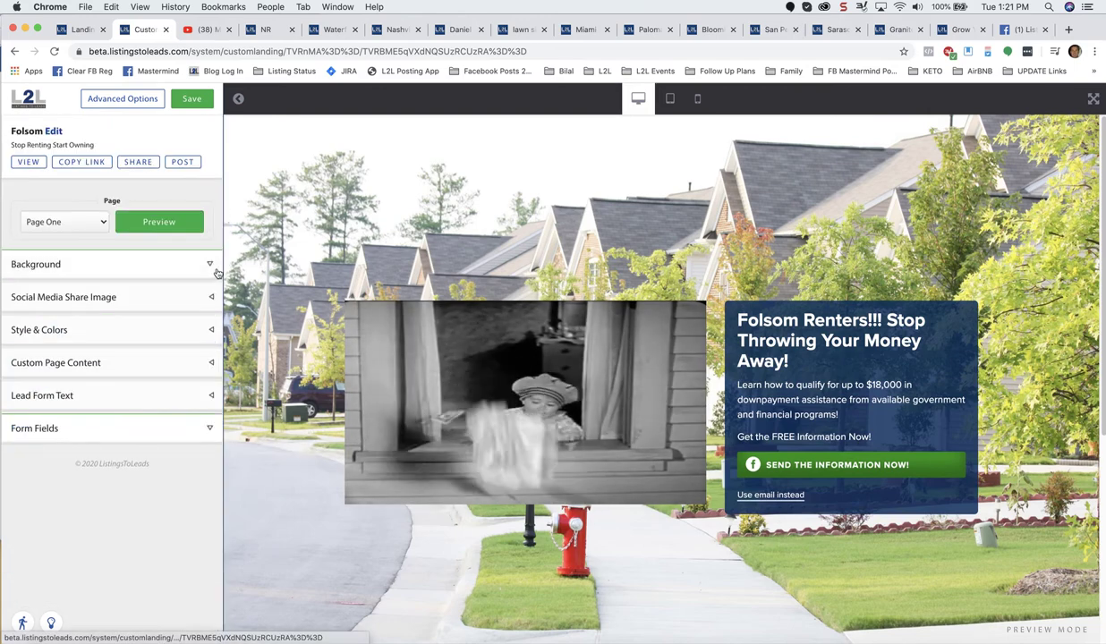
# Preview Page Two of the Folsom landing page
pyautogui.click(91, 223)
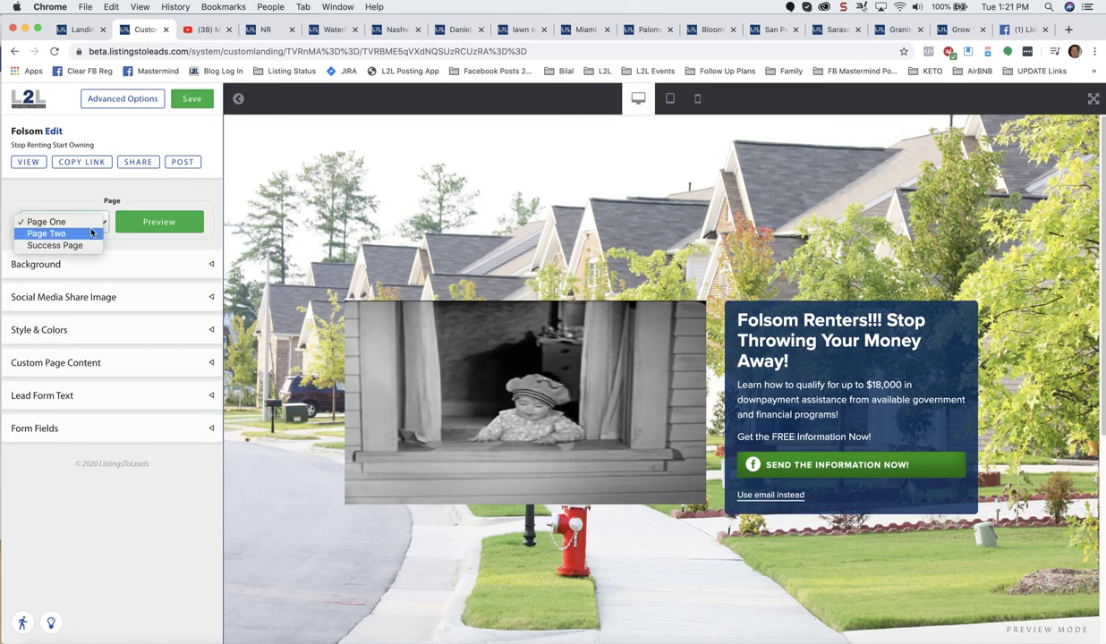
pyautogui.click(85, 235)
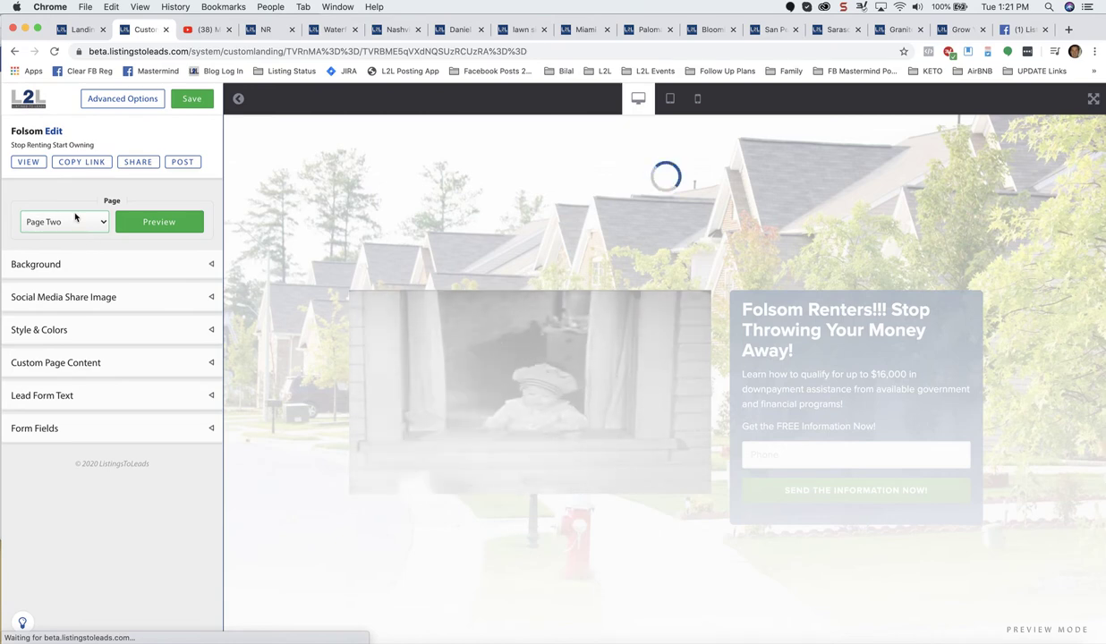
pyautogui.click(100, 225)
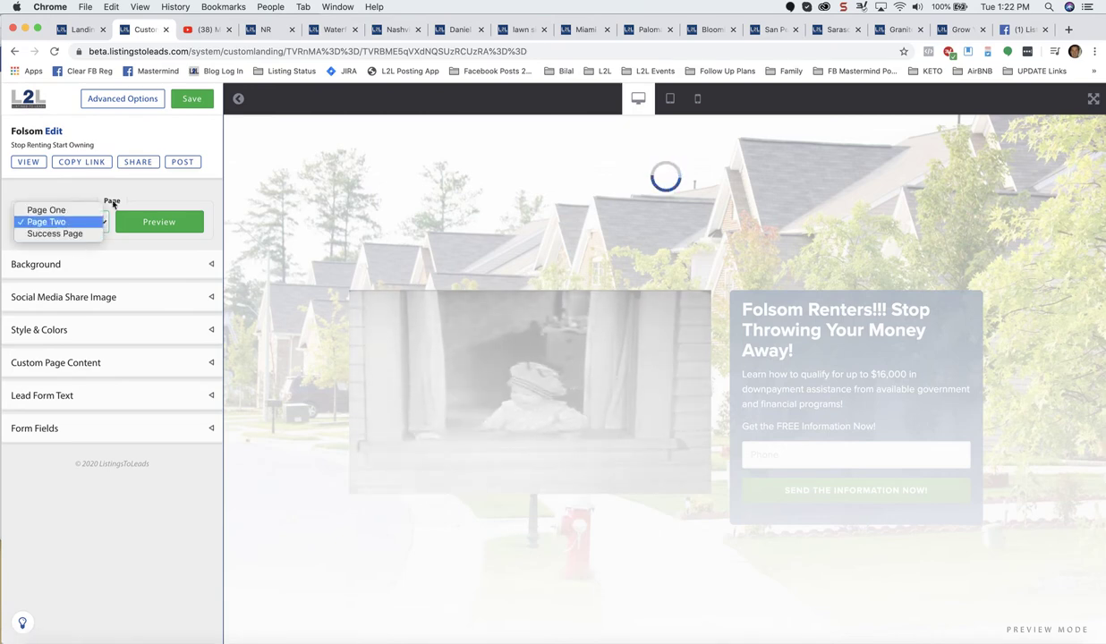
pyautogui.click(152, 201)
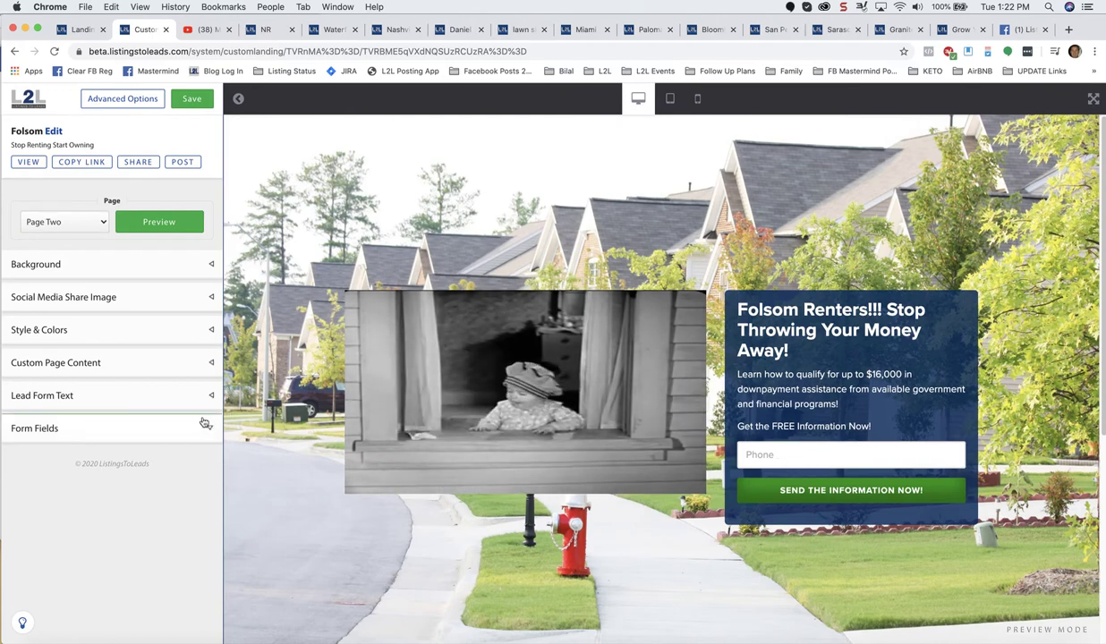
# Set the Phone form field on Page Two to Required
pyautogui.click(211, 430)
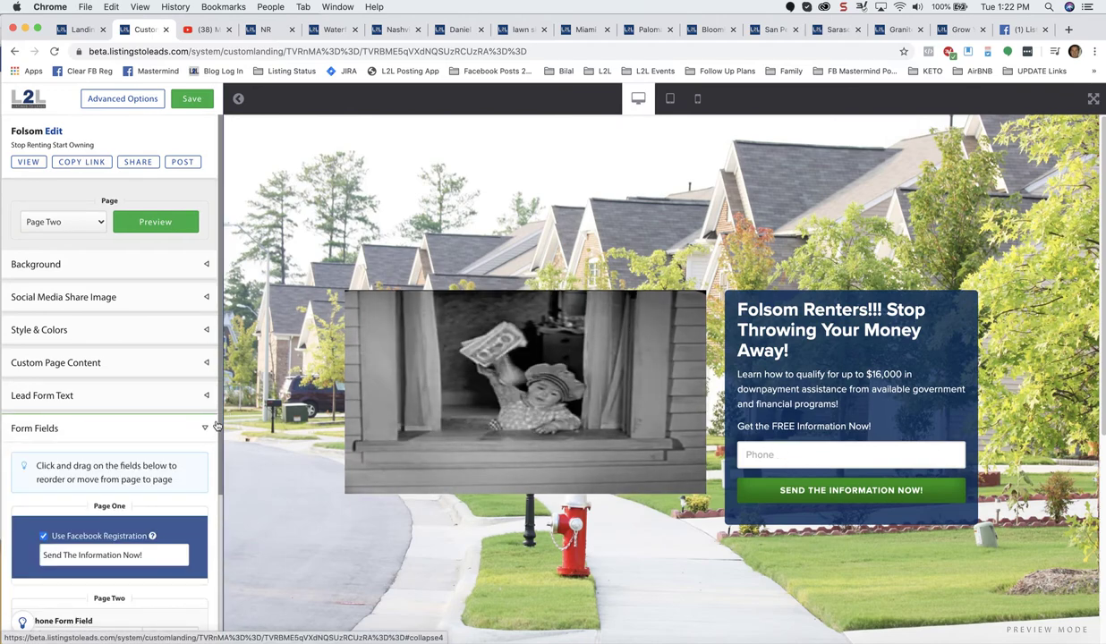
pyautogui.moveTo(220, 422); pyautogui.dragTo(233, 600)
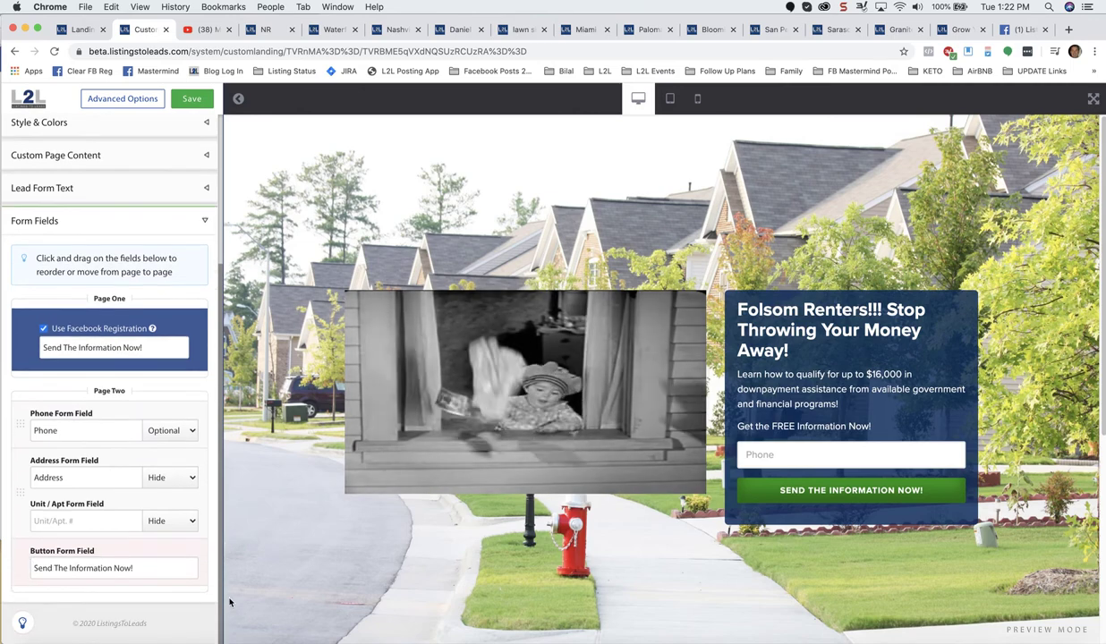
pyautogui.click(185, 431)
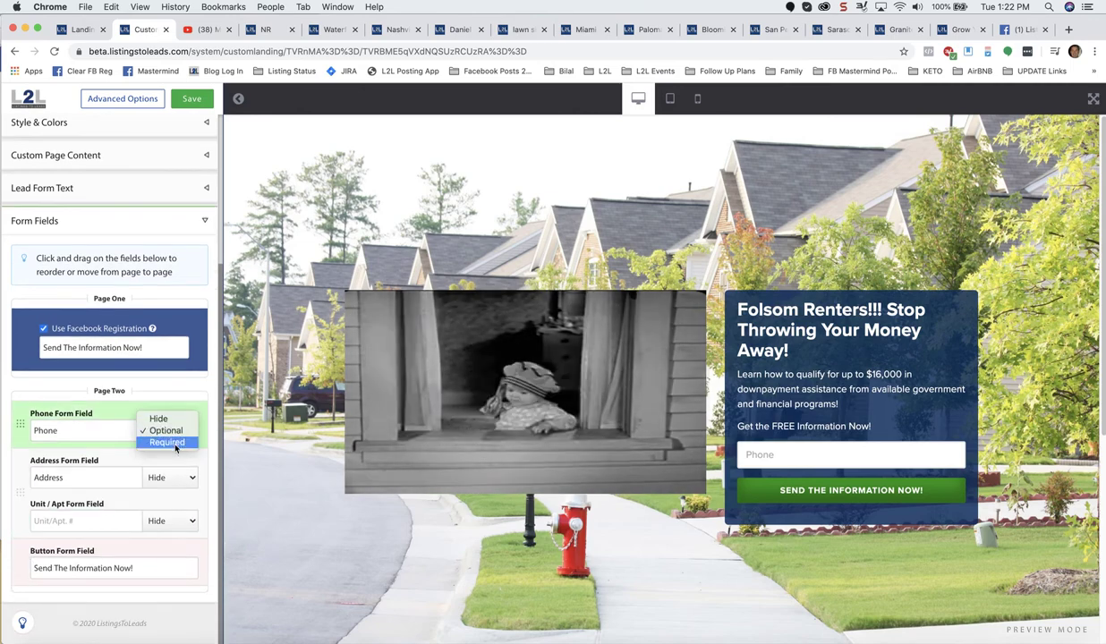
pyautogui.click(176, 443)
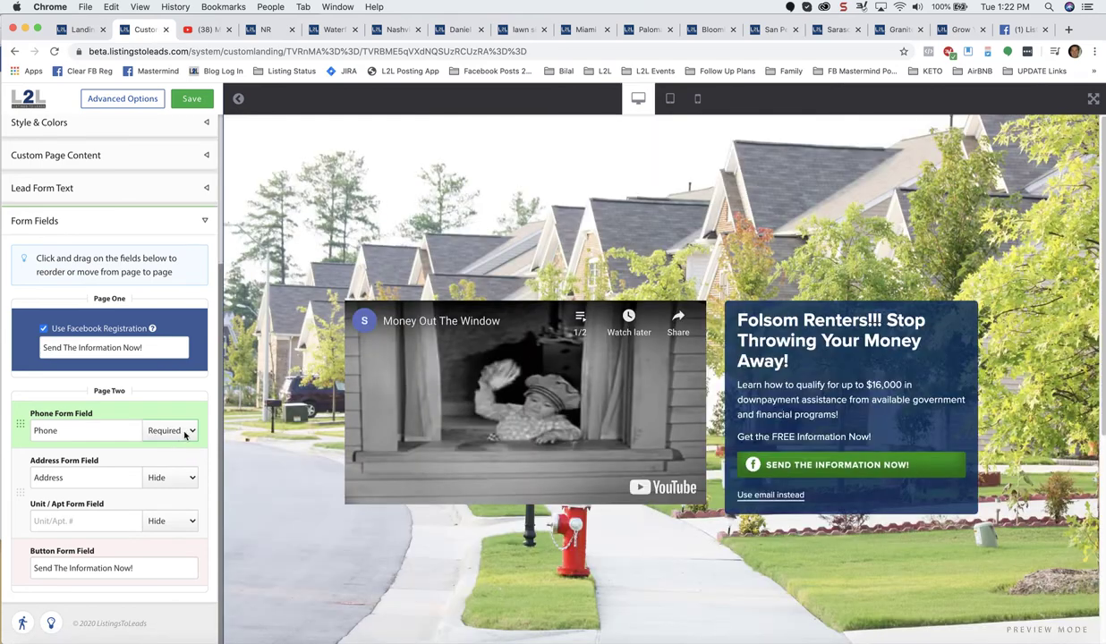
# Set the Phone form field to Hide, preview Page One and collapse the Form Fields settings
pyautogui.click(185, 433)
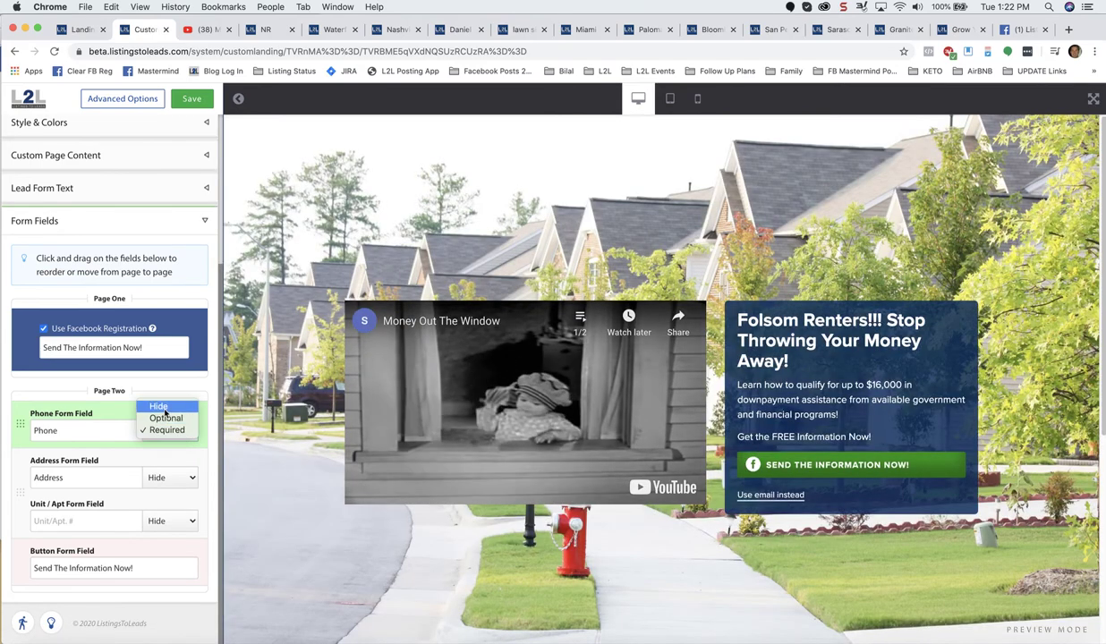
pyautogui.click(164, 409)
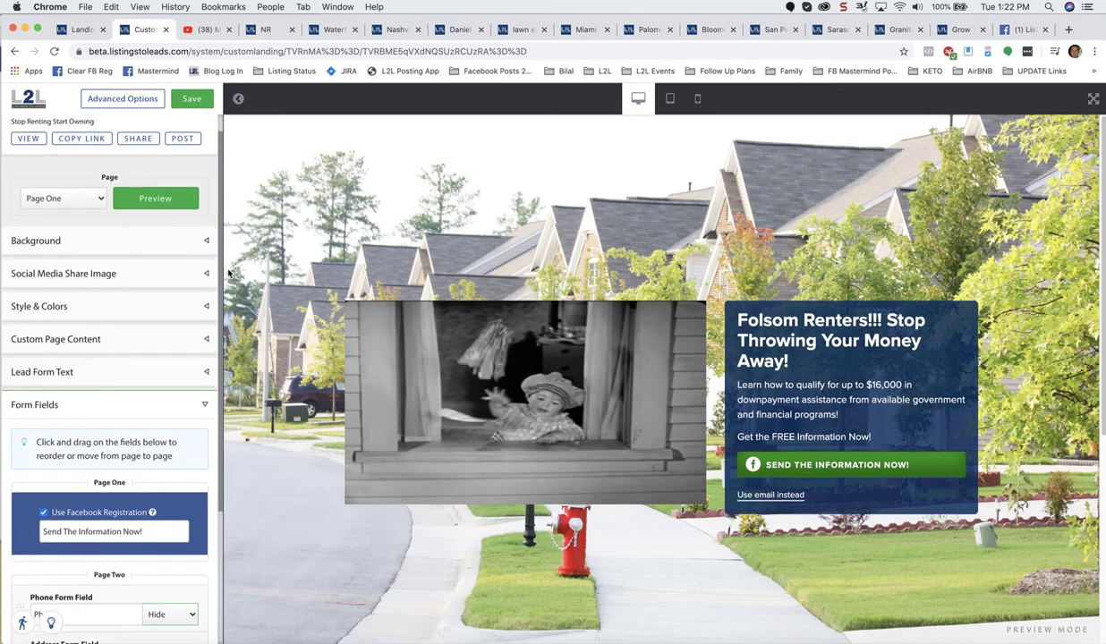
pyautogui.click(166, 229)
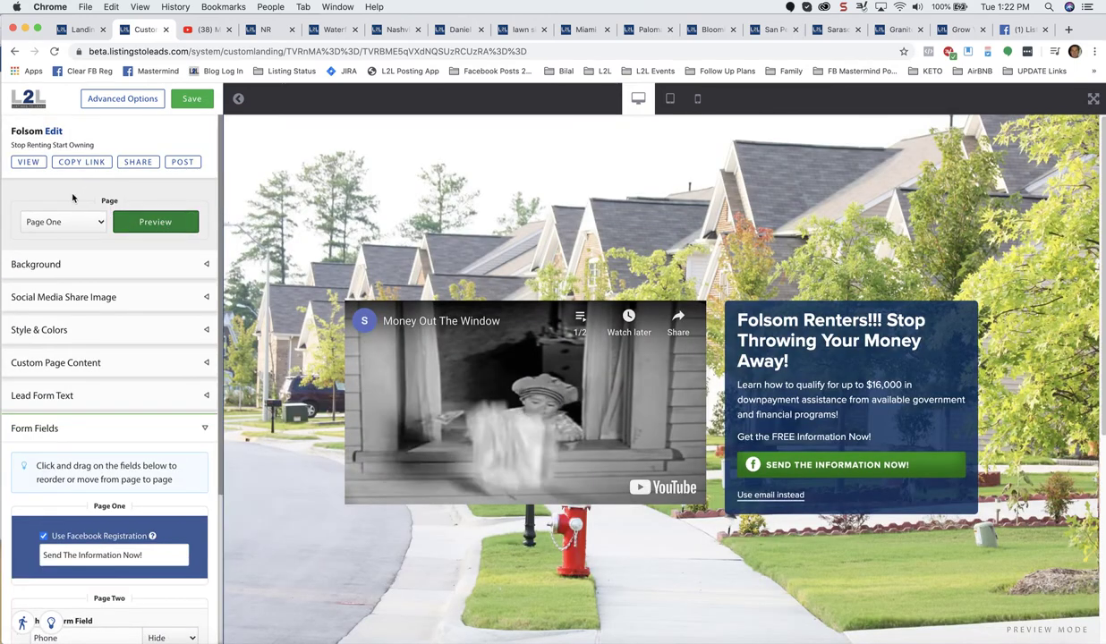
pyautogui.click(98, 217)
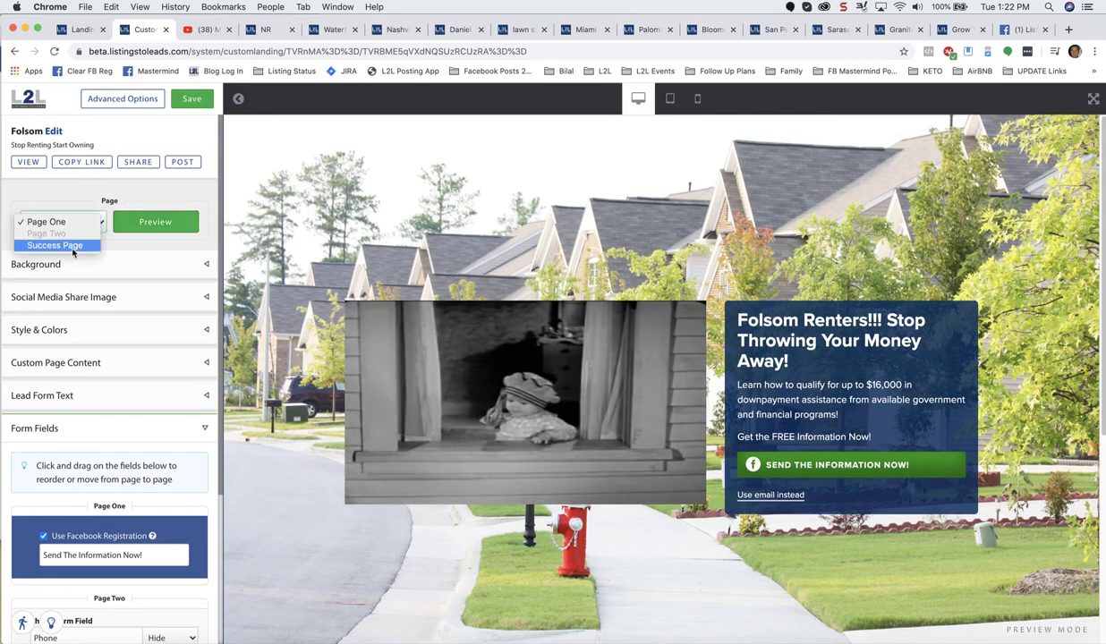
pyautogui.click(80, 199)
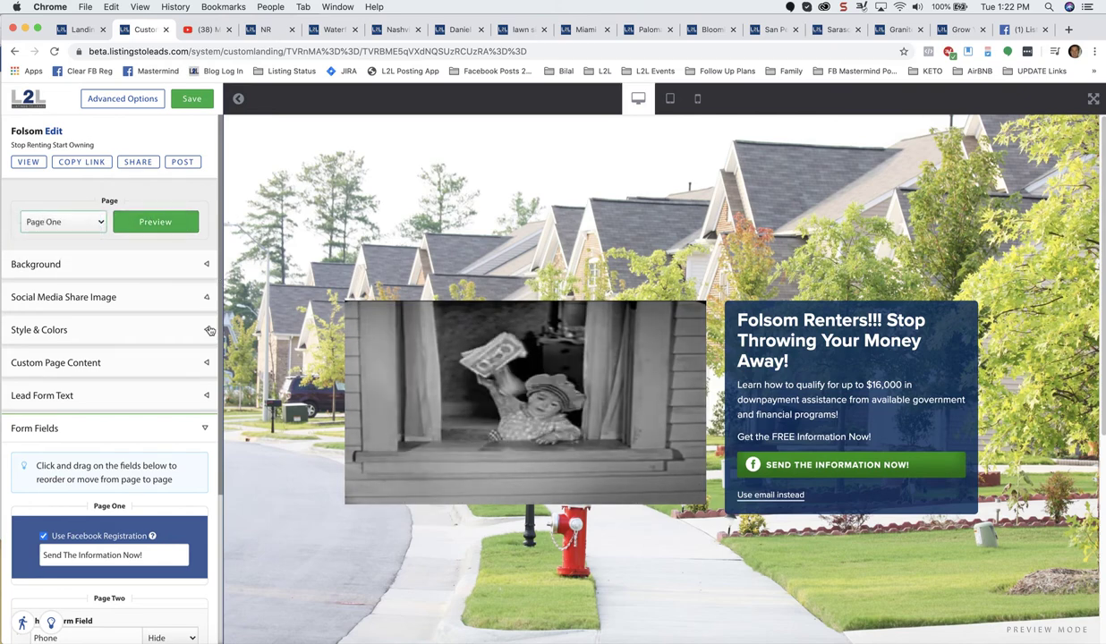
pyautogui.click(205, 428)
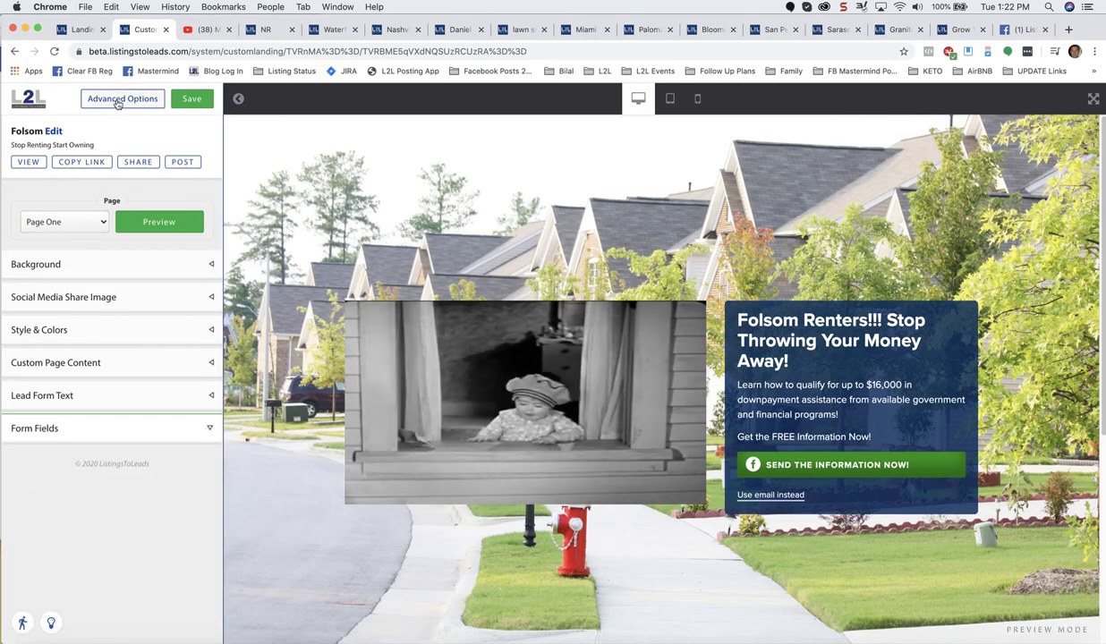
# In the page's Advanced Options preferences, set the CRM Follow Up Plan Name to "FolsomRentToOwn"
pyautogui.click(117, 100)
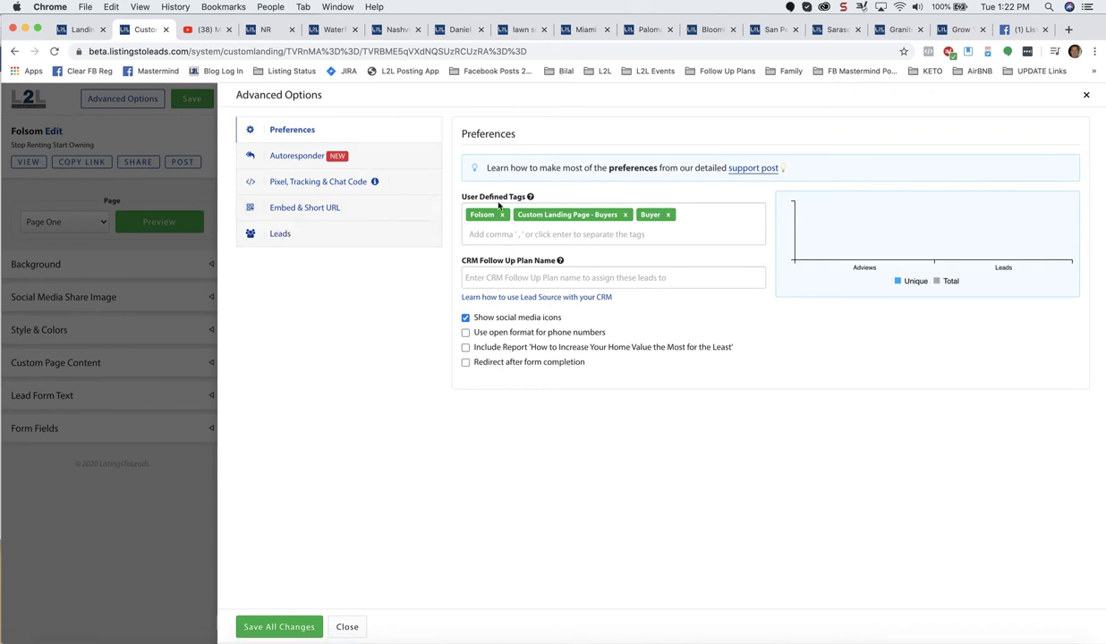
pyautogui.click(502, 280)
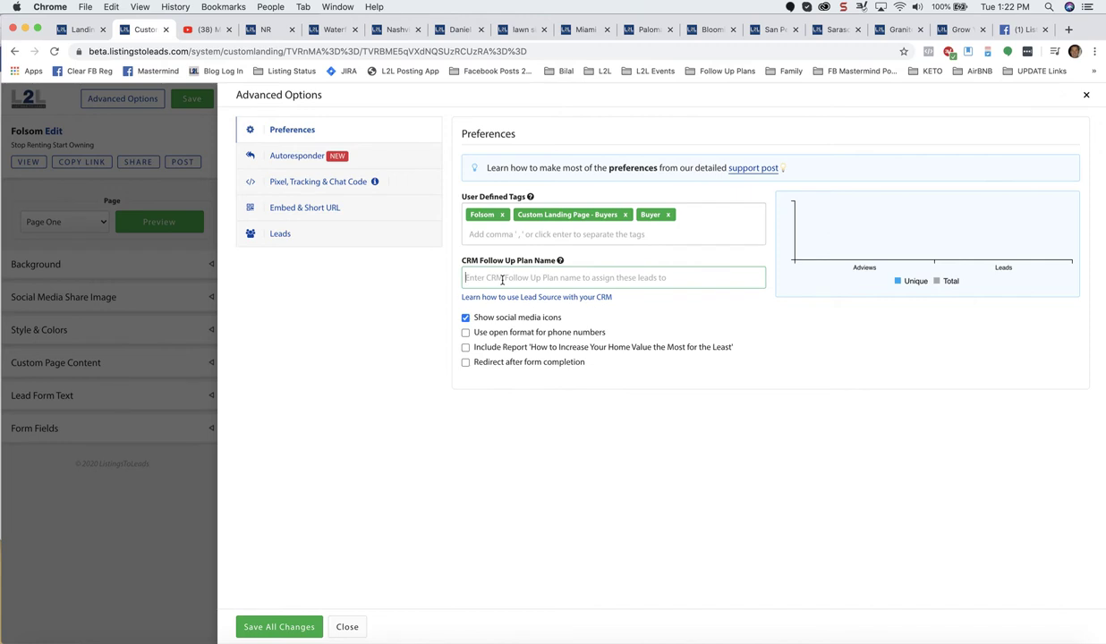
pyautogui.write('FolsomRentToOwn')
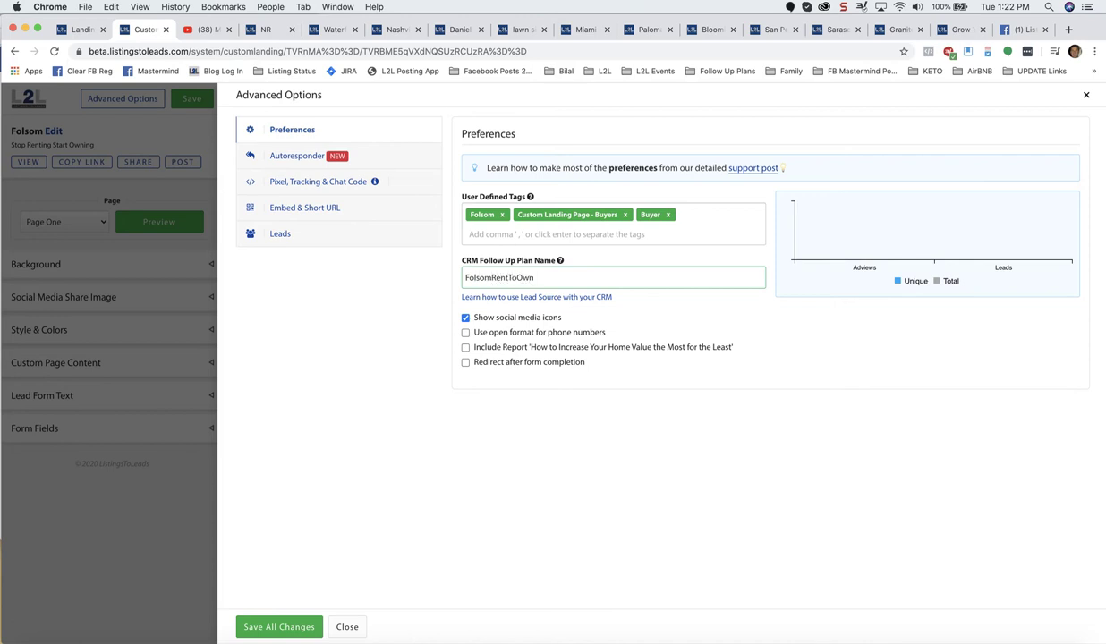
pyautogui.press('super+a')
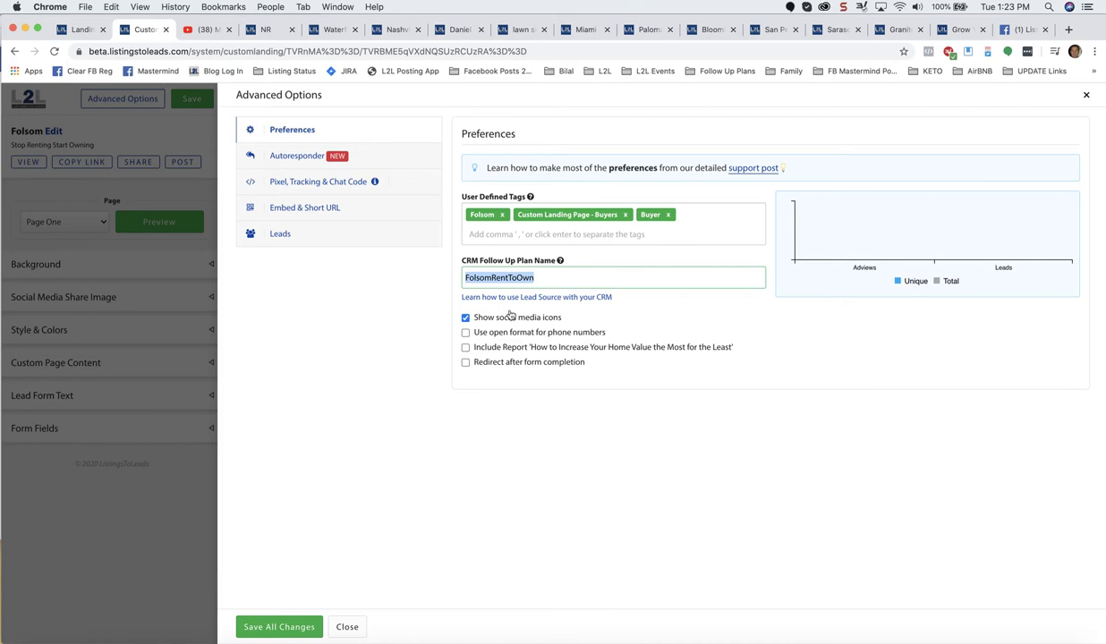
pyautogui.click(514, 435)
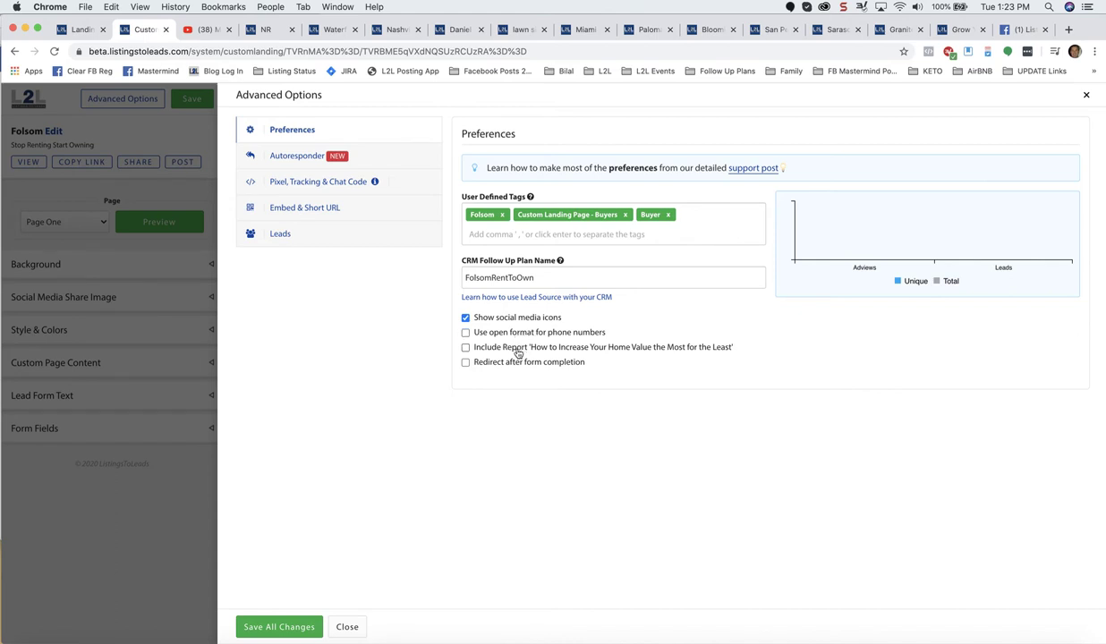
pyautogui.click(497, 364)
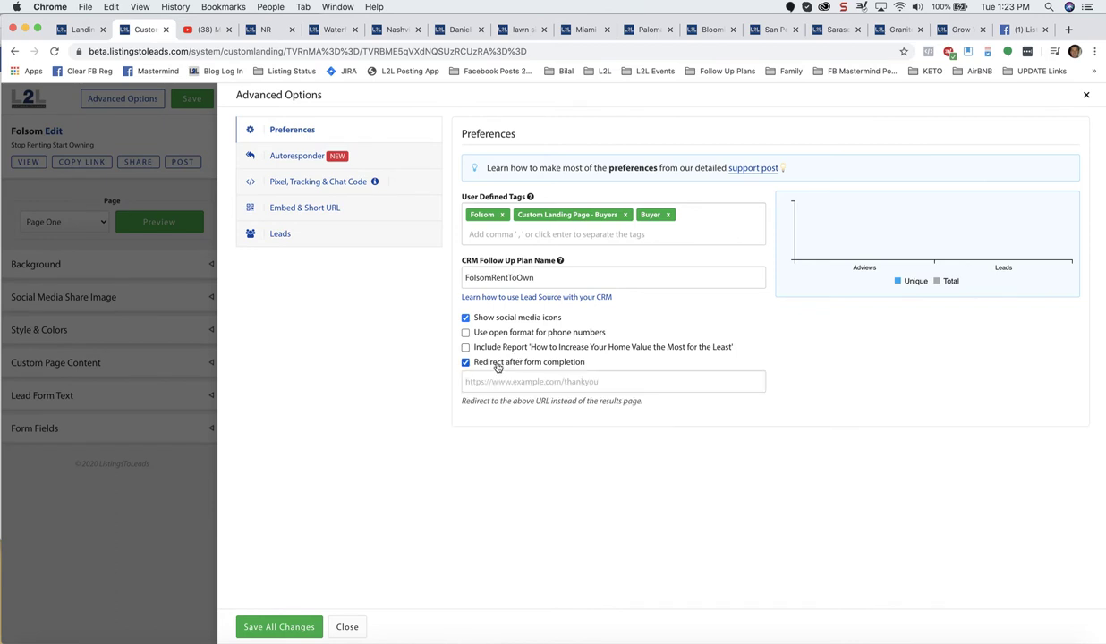
pyautogui.click(636, 385)
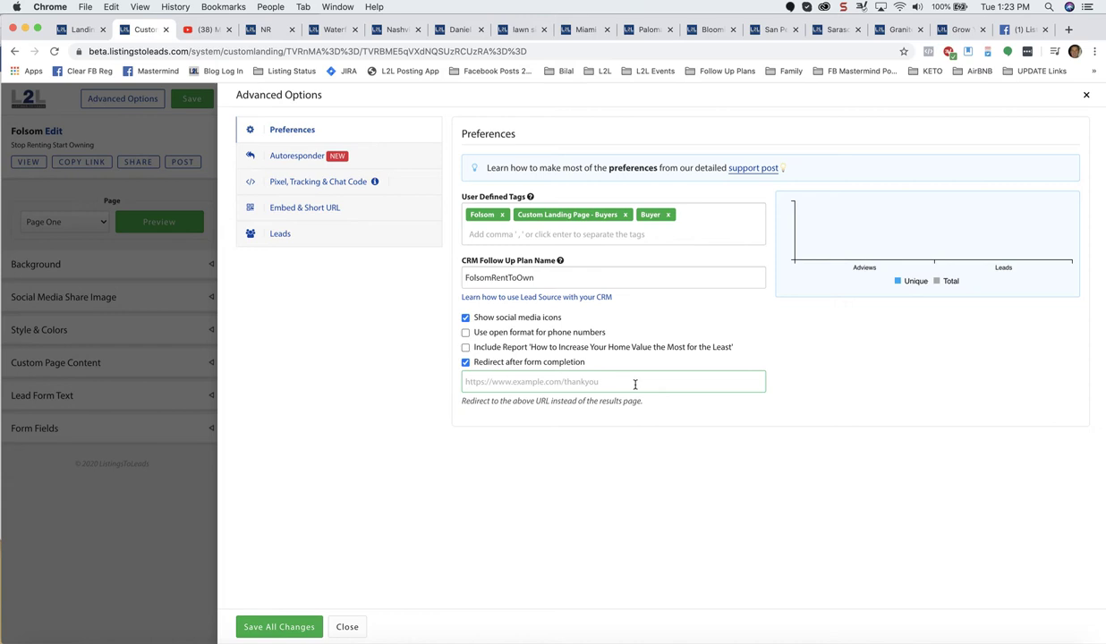
pyautogui.write('https://www.listingst')
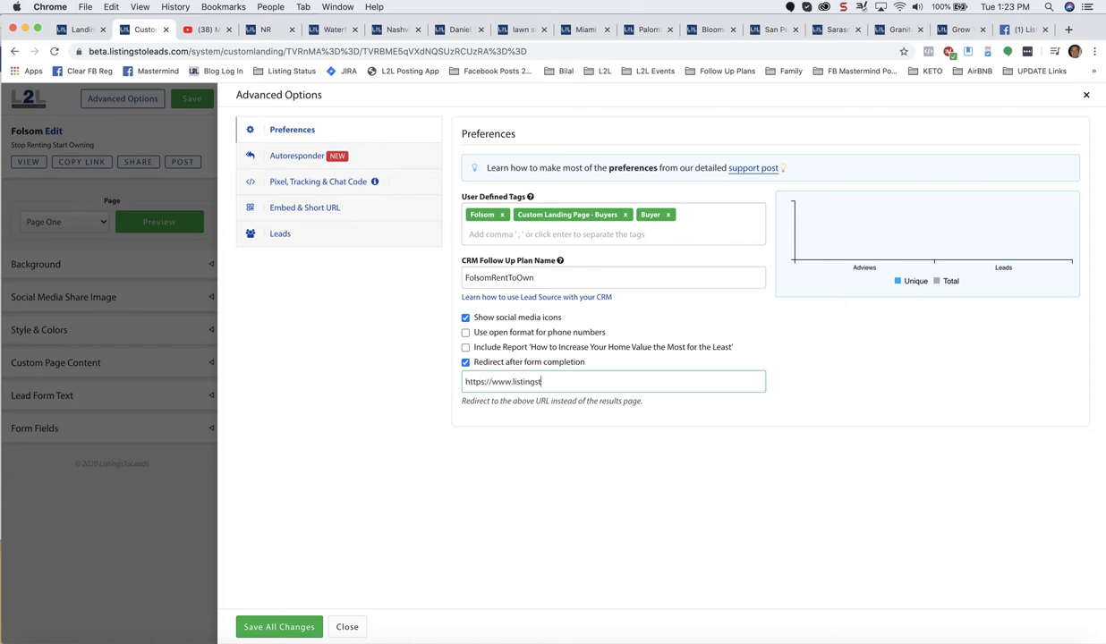
pyautogui.write('oleads.com')
pyautogui.click(285, 627)
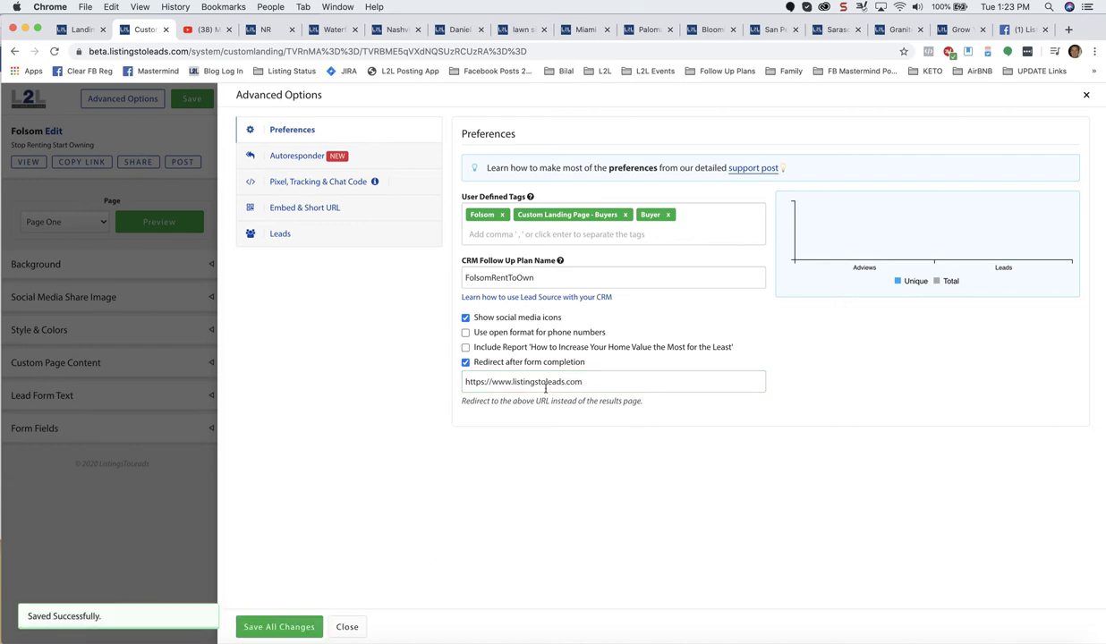
# Enable the page's Autoresponder and set its subject to "Congrats!!! Learn How to Stop Throwing Money Away on Rent!"
pyautogui.click(285, 155)
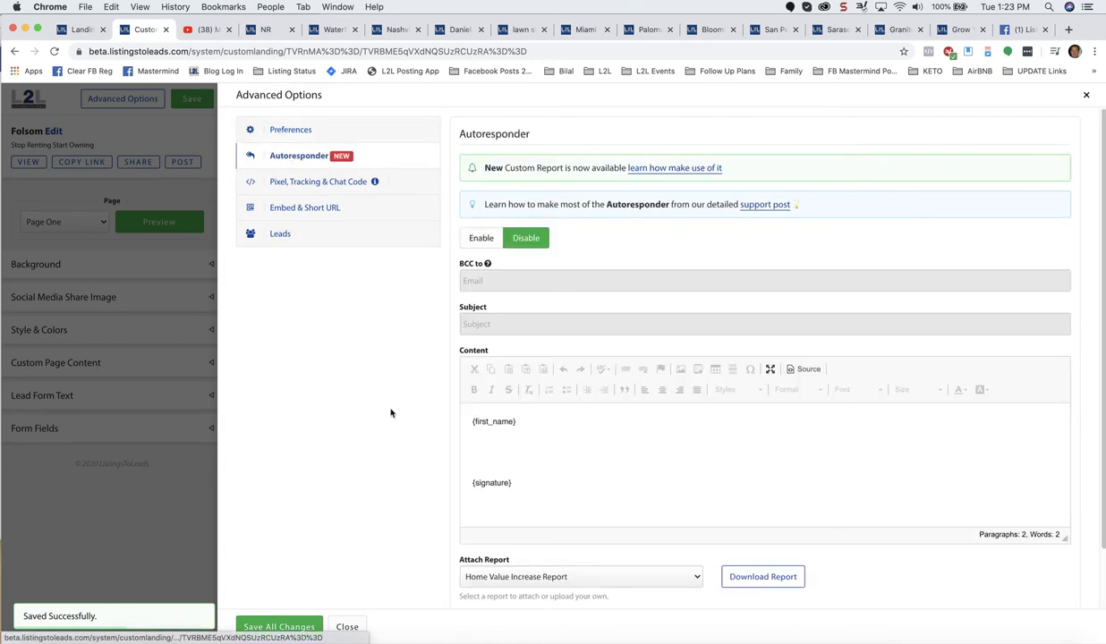
pyautogui.click(481, 239)
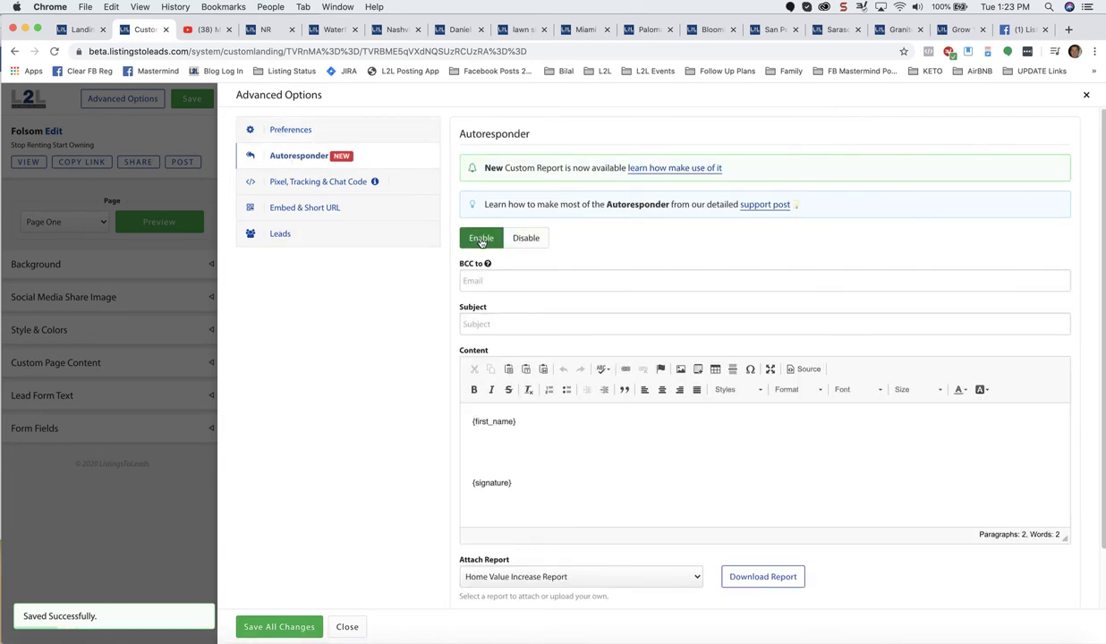
pyautogui.click(532, 325)
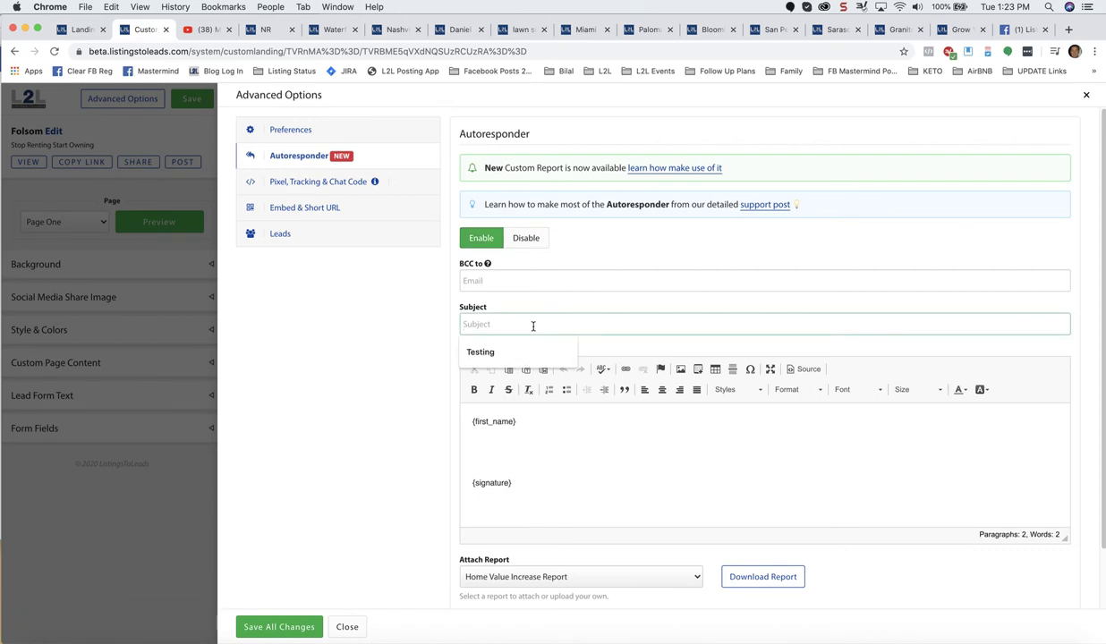
pyautogui.write('Con')
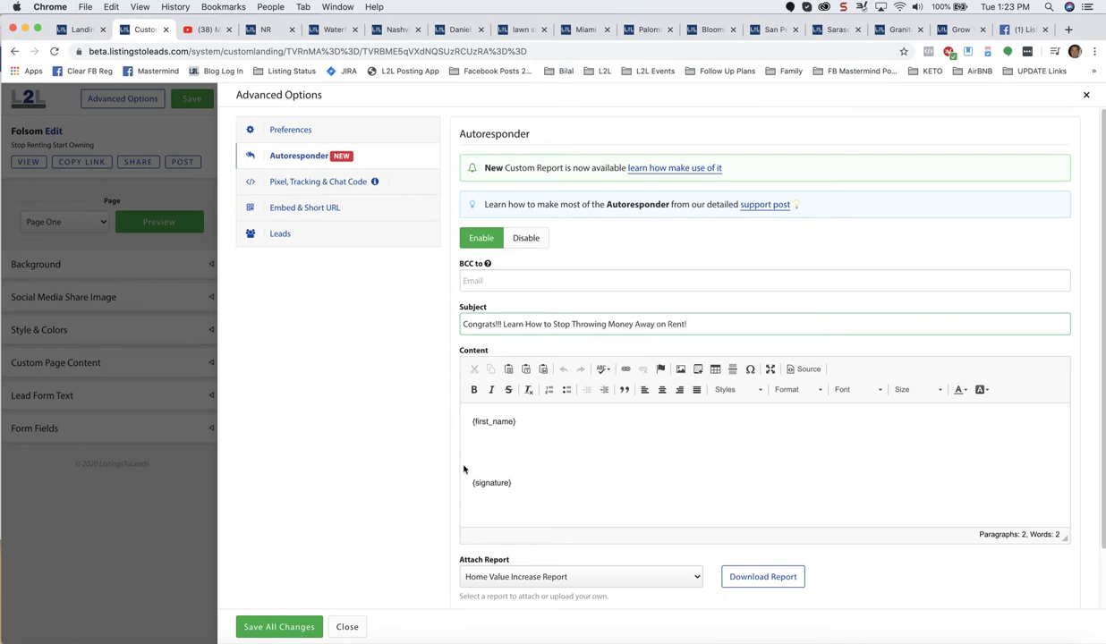
# Write "Please find attached information on how to qualify for downpayment asssistance!" between {first_name}, and {signature} in the autoresponder content, with blank lines around it
pyautogui.click(503, 457)
pyautogui.press('BackSpace')
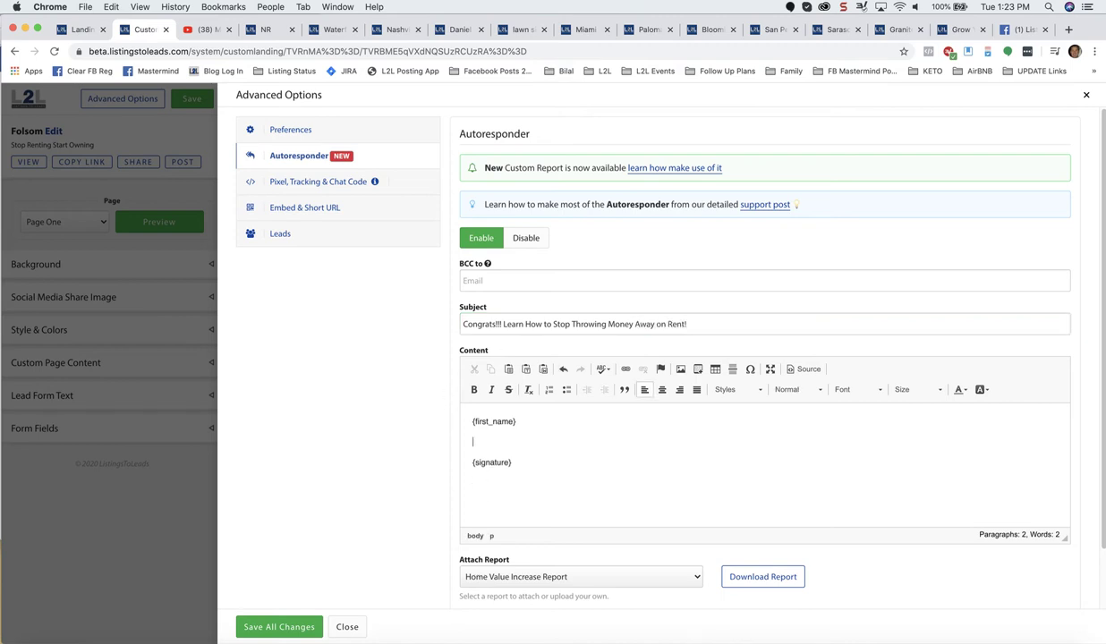
pyautogui.write('Please find attached information on how ')
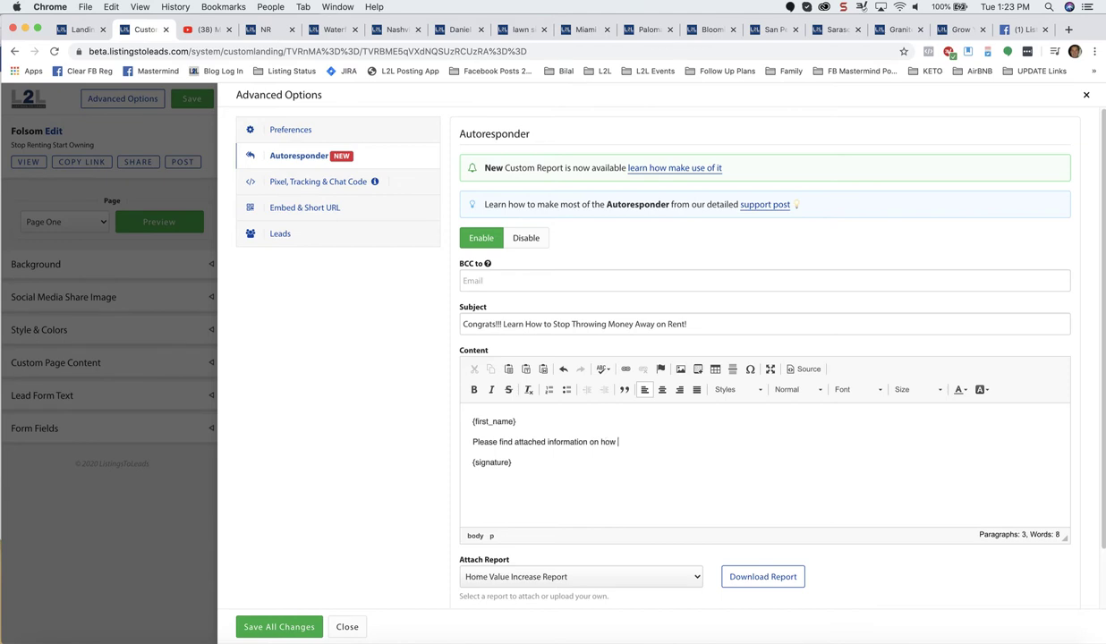
pyautogui.write('to qualify for')
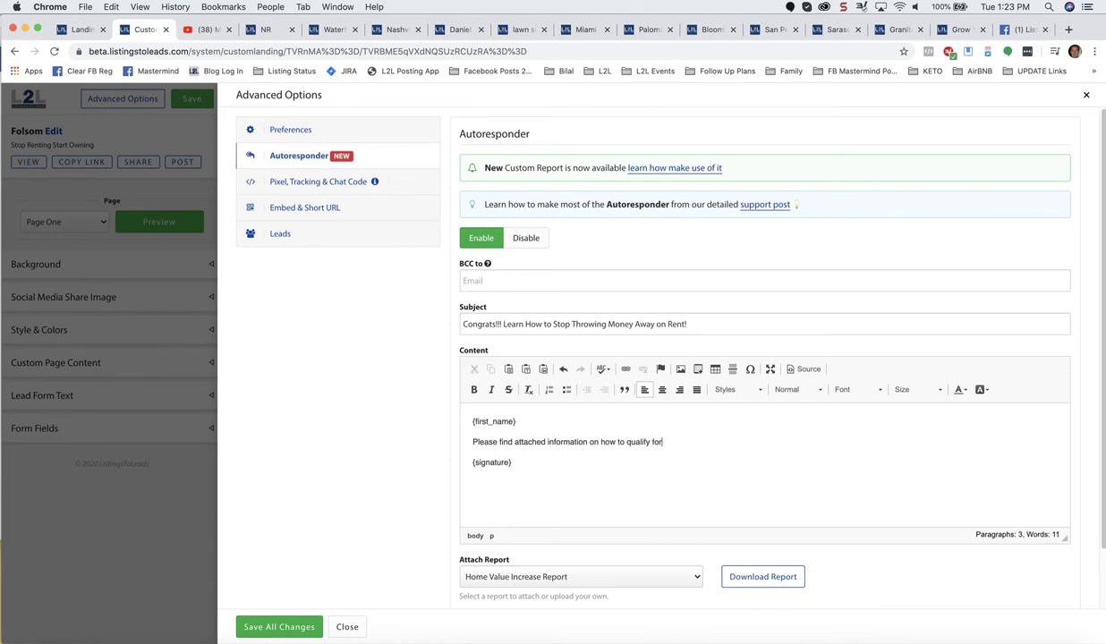
pyautogui.write(' downpayment assistance!')
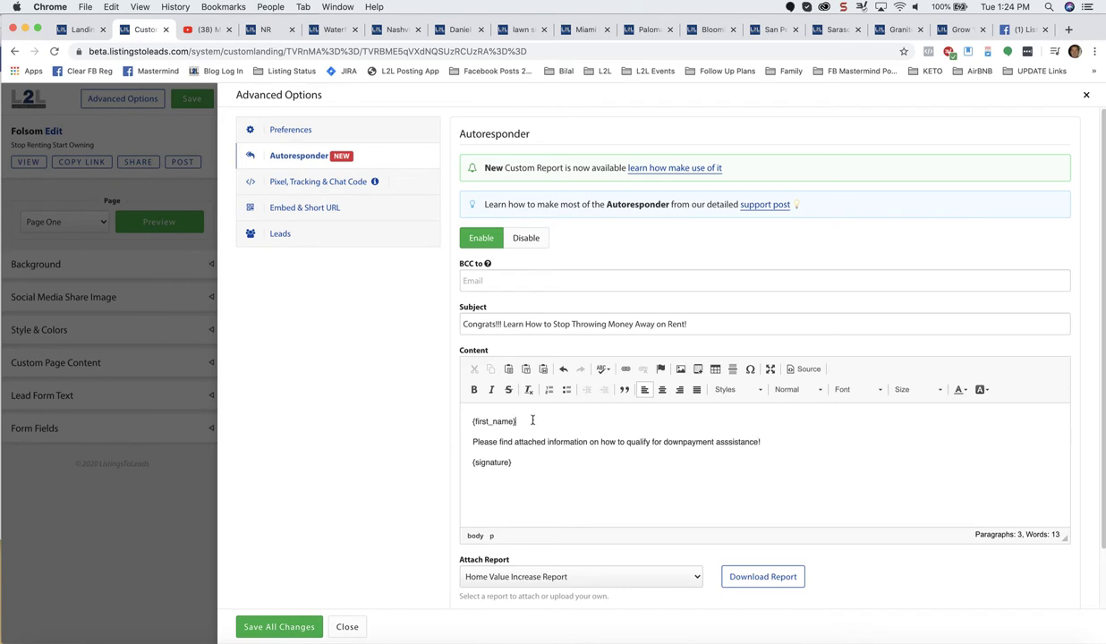
pyautogui.hotkey('shift', 'Return')
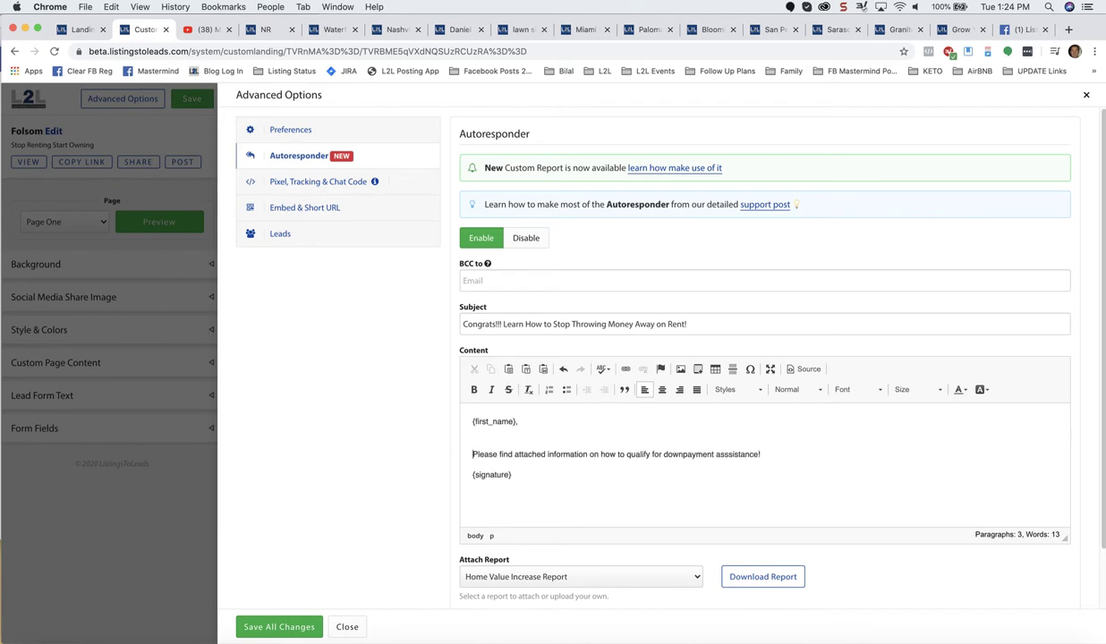
pyautogui.hotkey('shift', 'Return')
# Attach listingstolead-ebook (1).pdf from the Desktop to the autoresponder as a custom attachment and save all changes
pyautogui.click(595, 582)
pyautogui.click(573, 566)
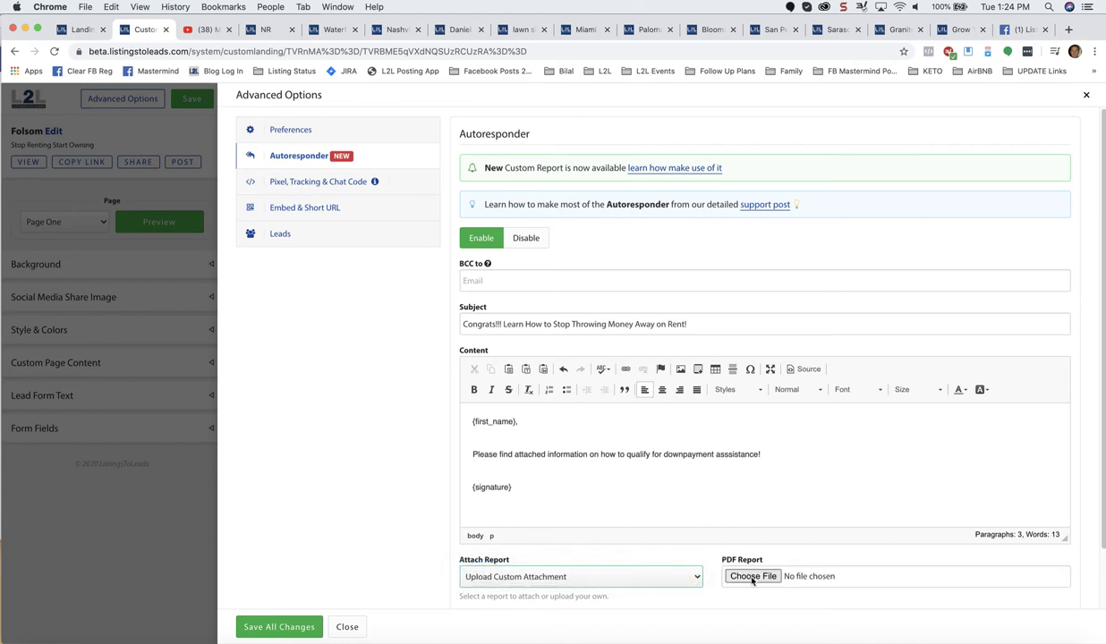
pyautogui.click(753, 577)
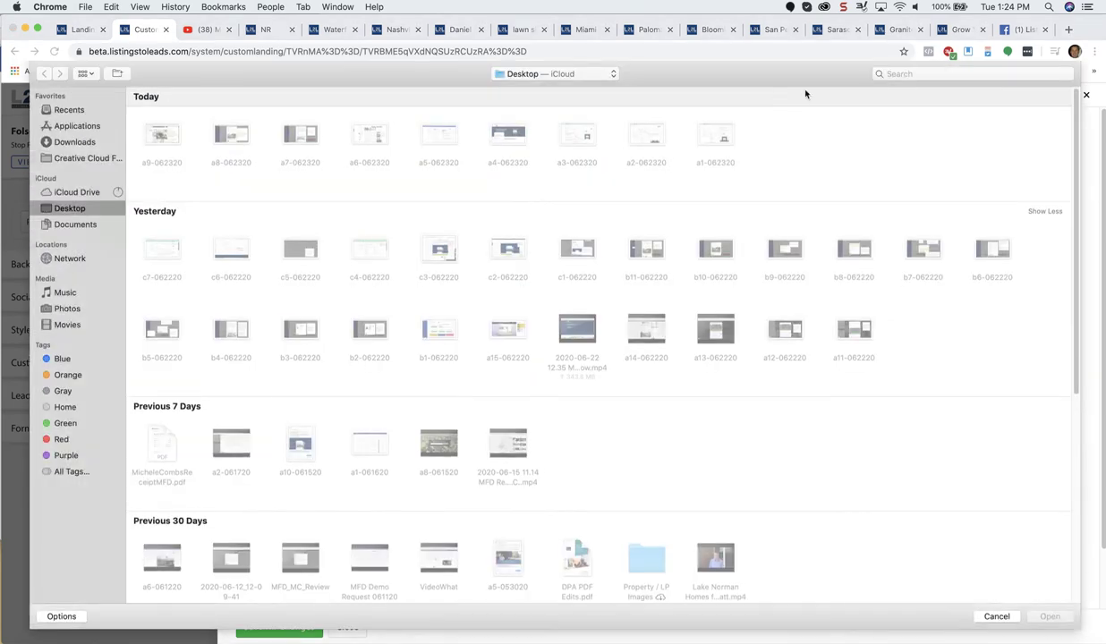
pyautogui.click(914, 75)
pyautogui.write('pdf')
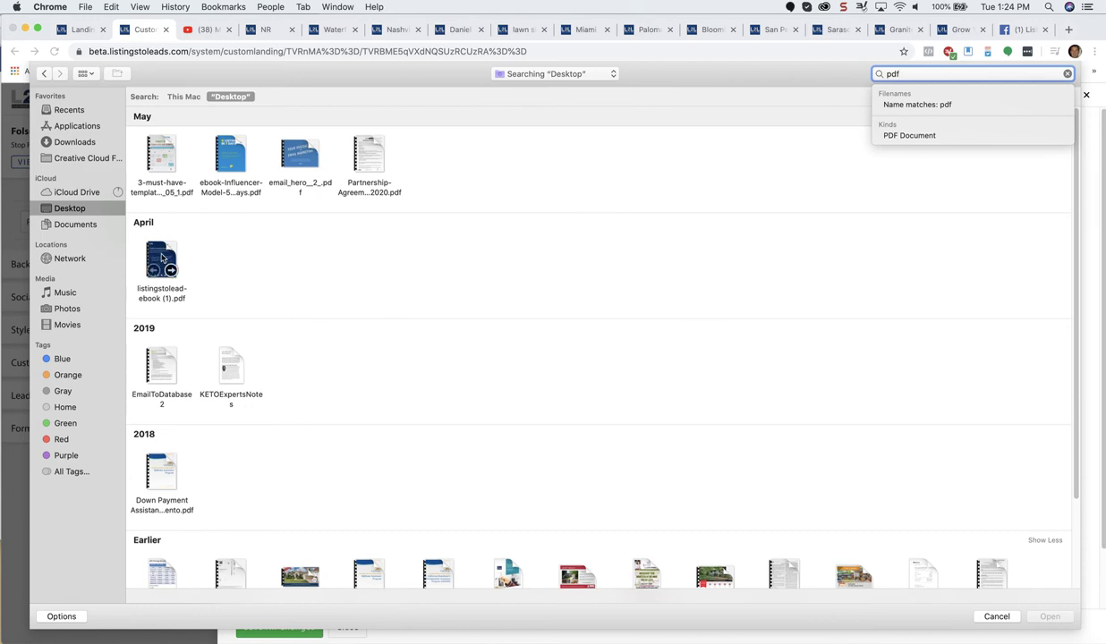
pyautogui.doubleClick(161, 258)
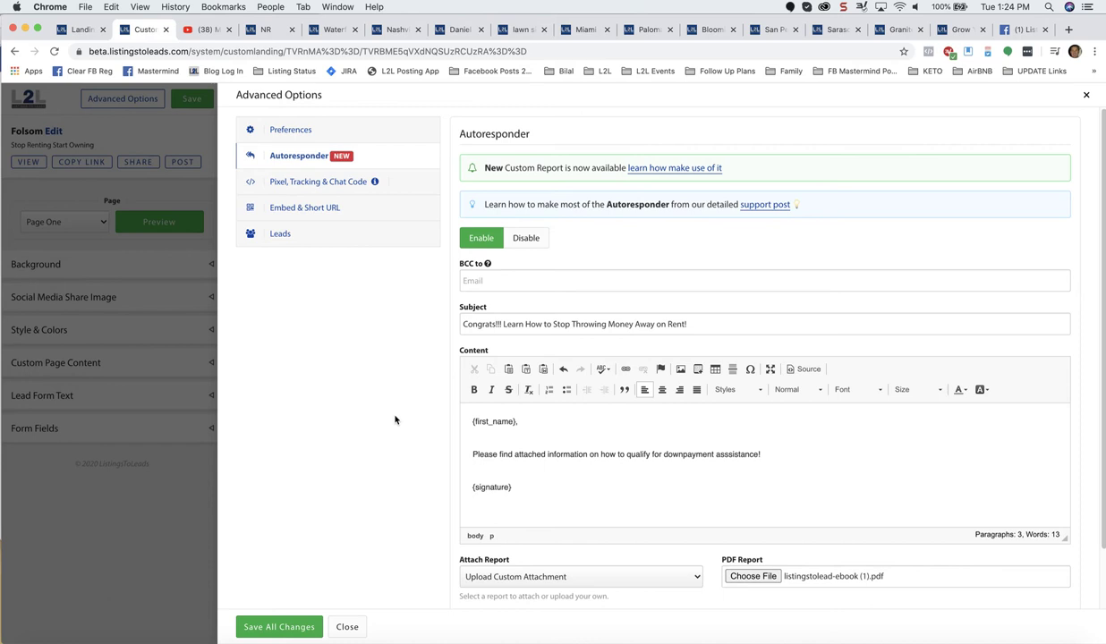
pyautogui.click(279, 628)
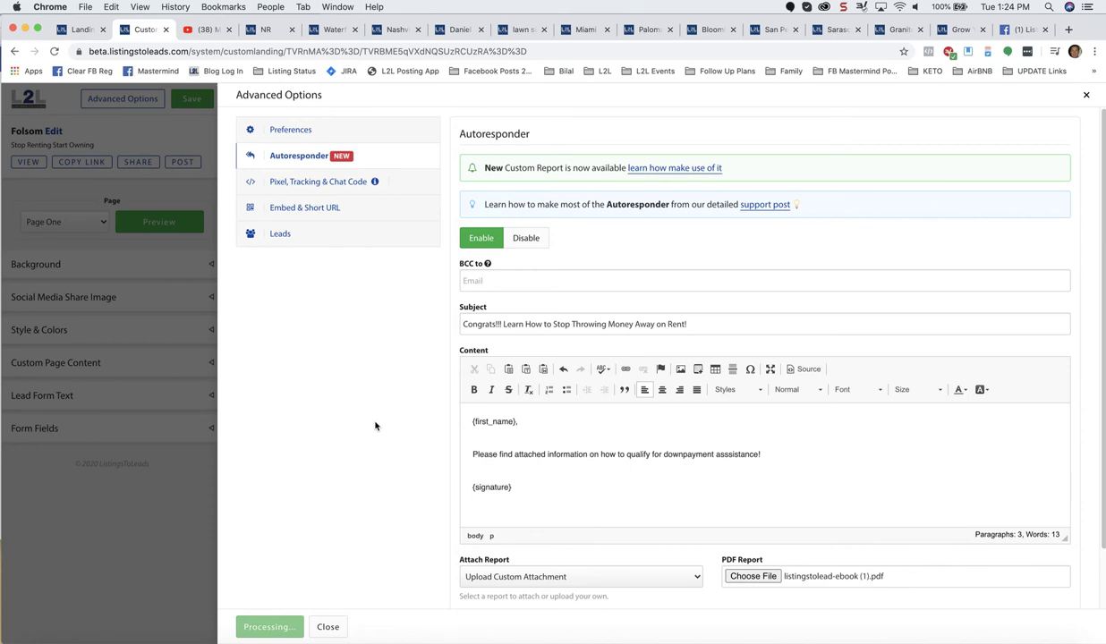
# Review the Pixel, Tracking & Chat Code, Embed & Short URL and Leads sections, then save all changes and close Advanced Options
pyautogui.click(314, 186)
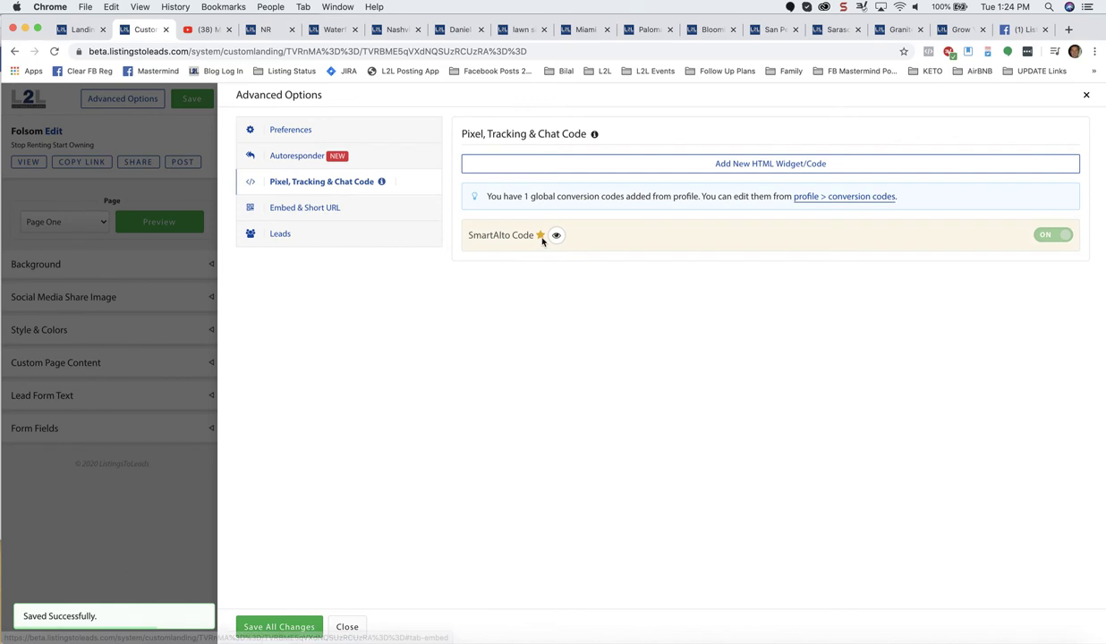
pyautogui.click(301, 209)
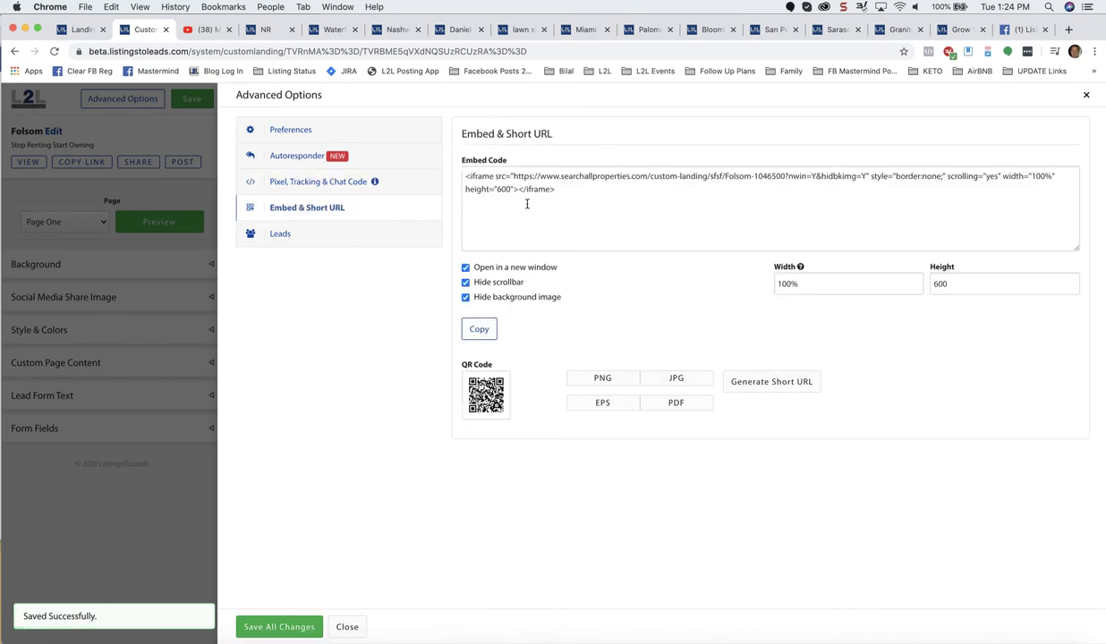
pyautogui.click(291, 243)
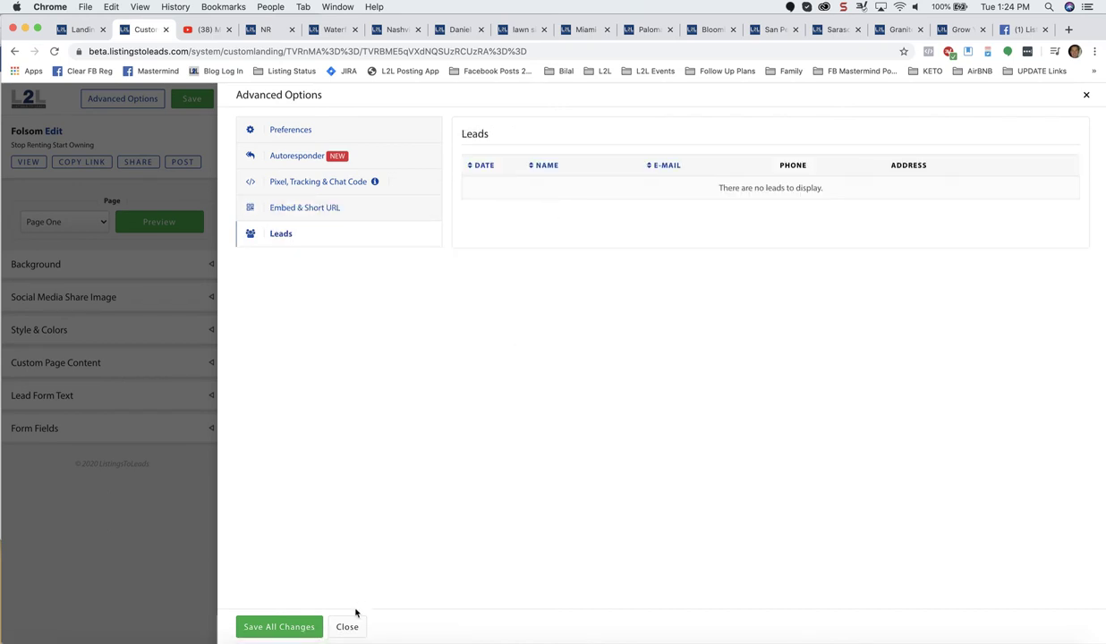
pyautogui.click(288, 628)
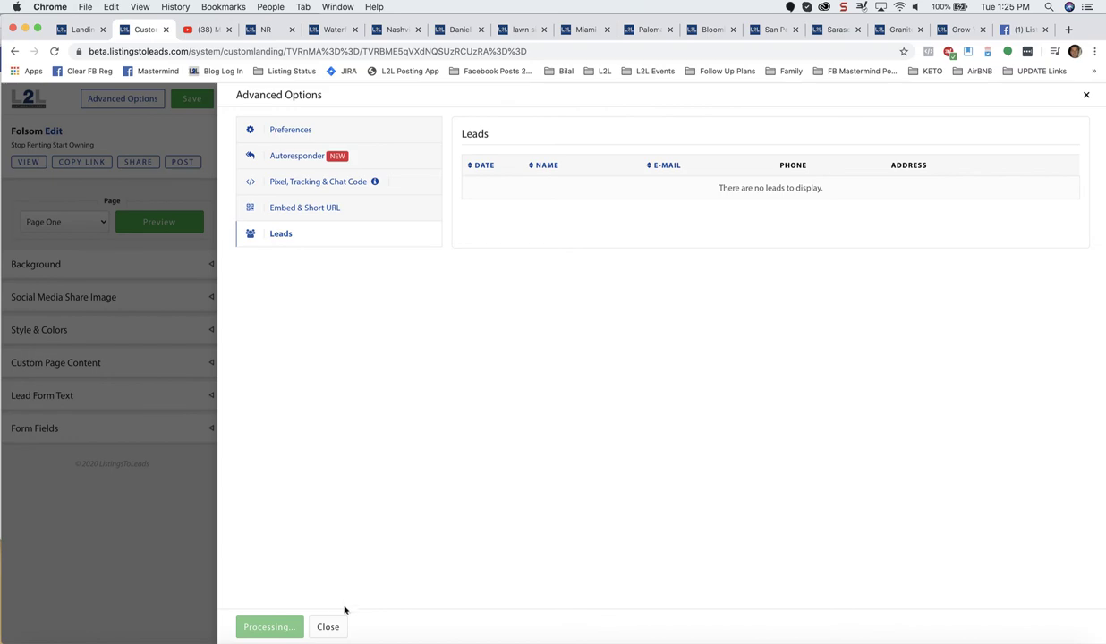
pyautogui.click(326, 627)
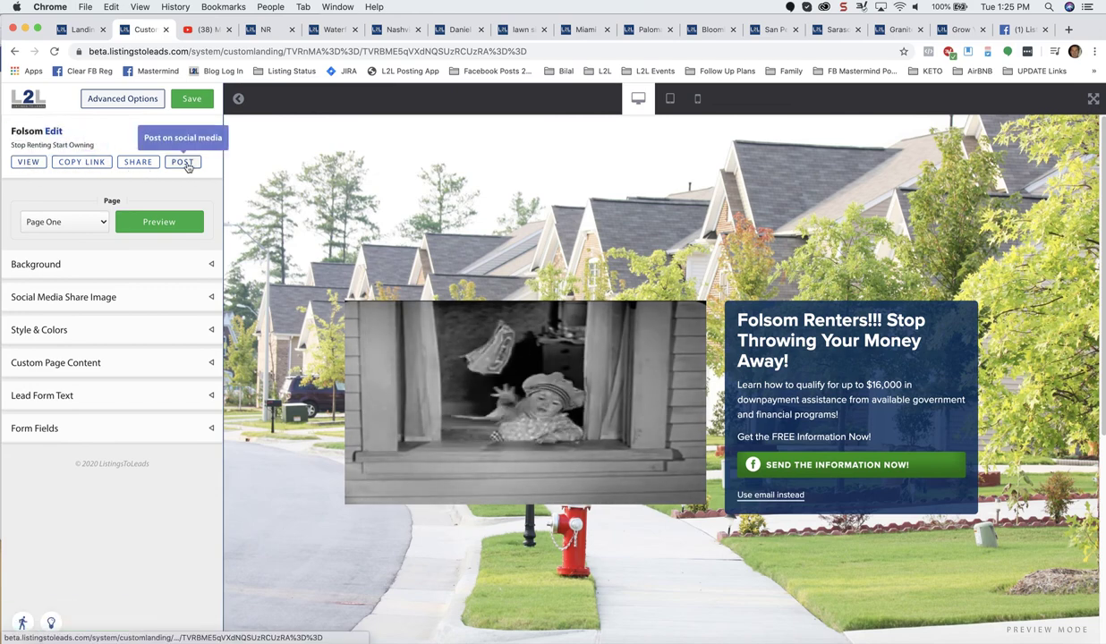
# Customize the Social Media Share Image by replacing its banner text with "Folsom Renters!"
pyautogui.click(142, 297)
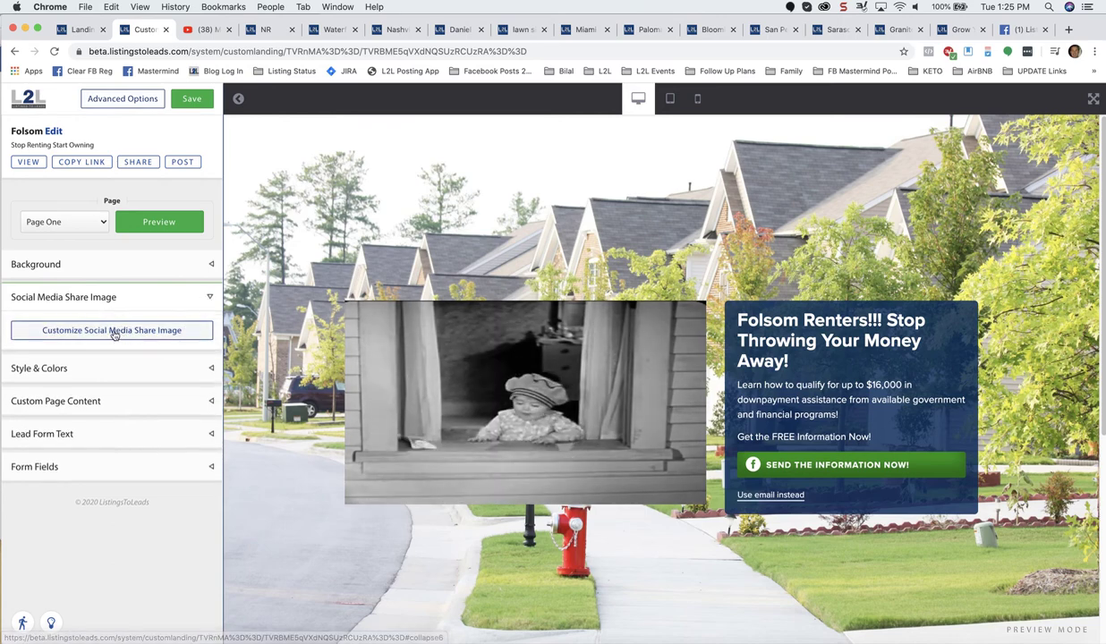
pyautogui.click(99, 332)
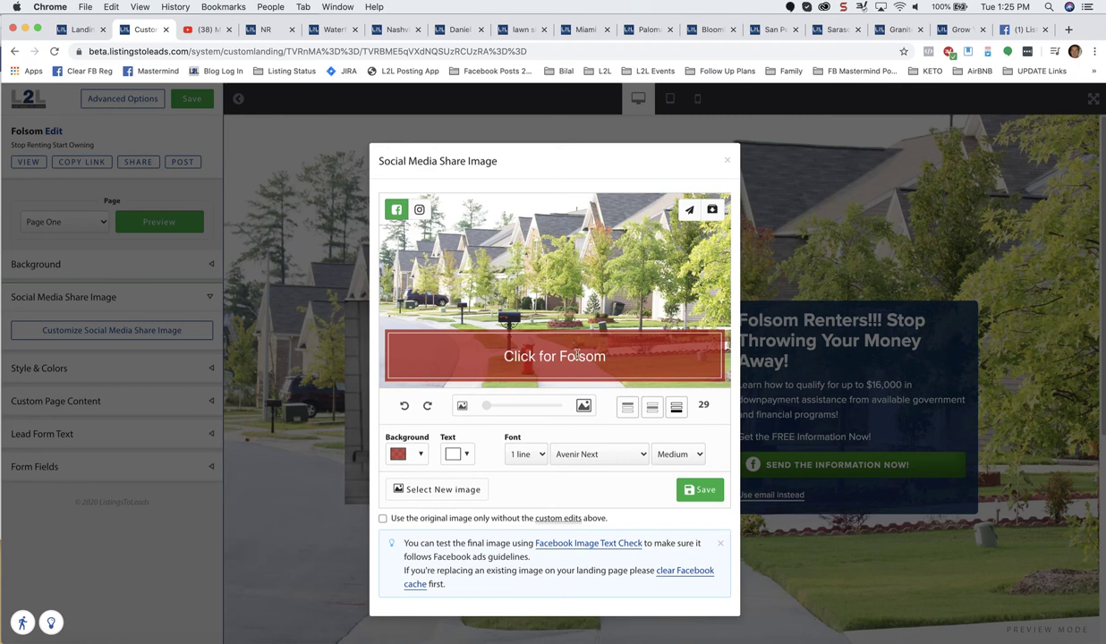
pyautogui.moveTo(621, 364); pyautogui.dragTo(479, 348)
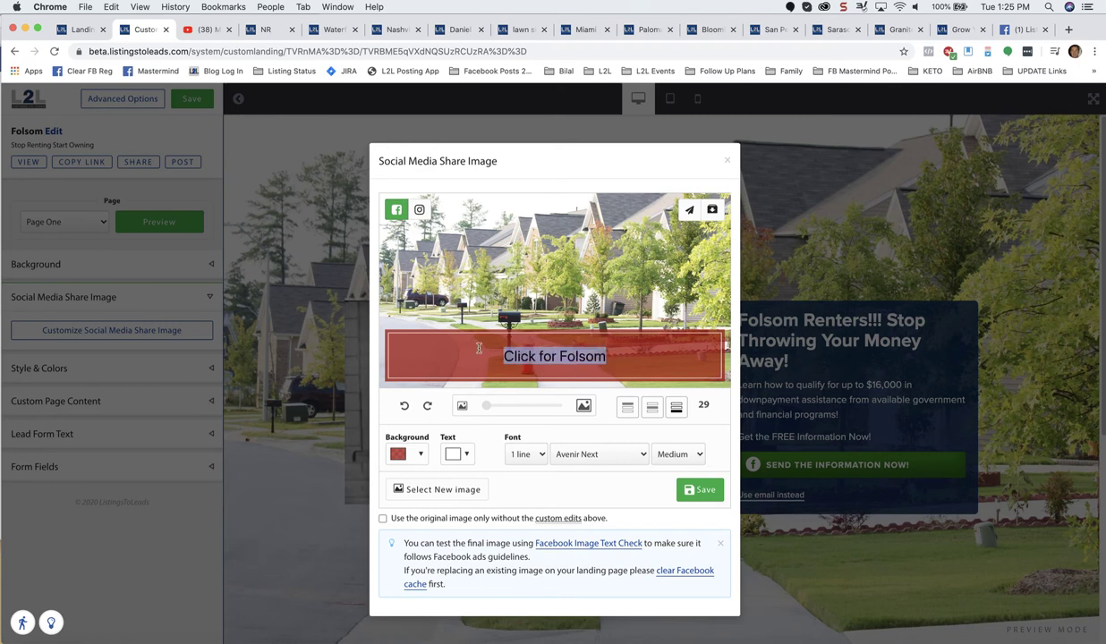
pyautogui.write('Folsom ')
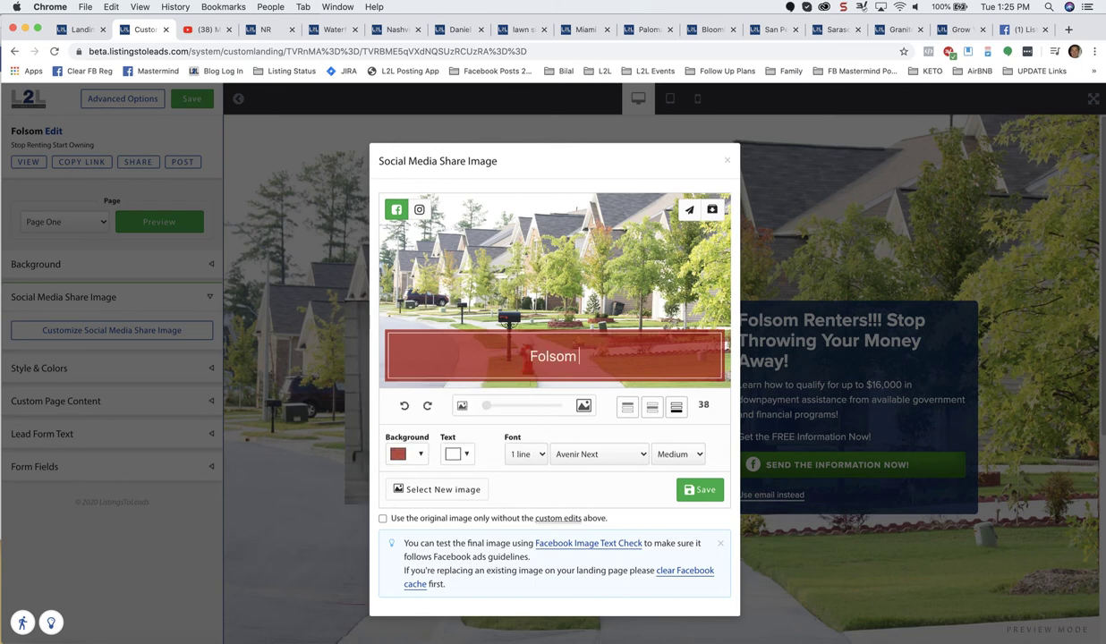
pyautogui.write('Renter')
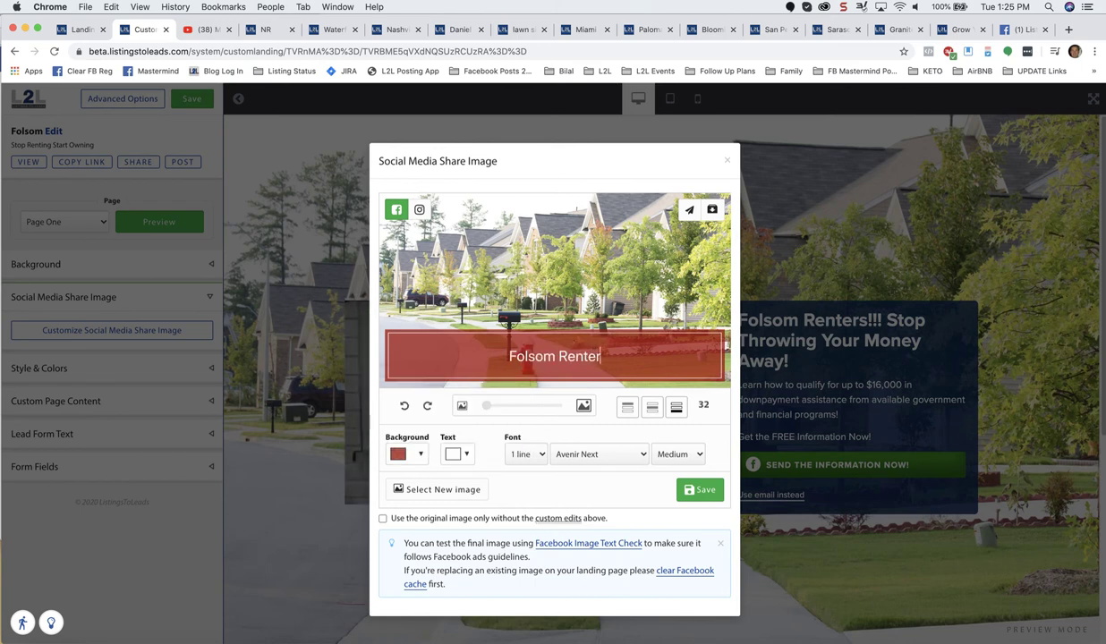
pyautogui.write('s!')
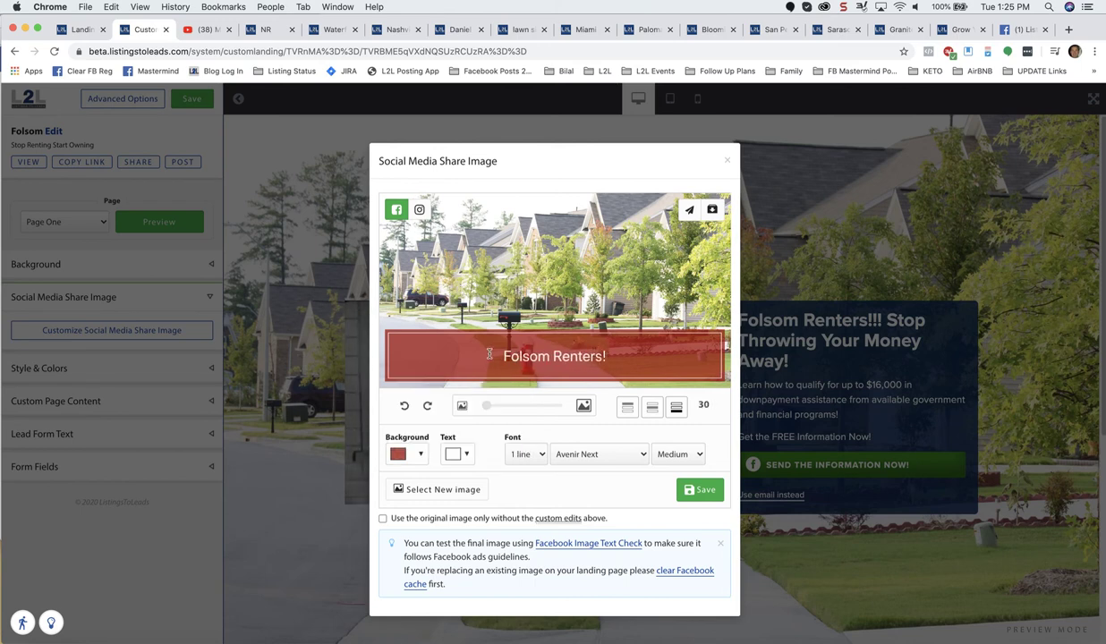
# Switch the share image banner to 2 lines and enter "Stop Throwing Money Away on Rent!!" as the second line
pyautogui.click(505, 454)
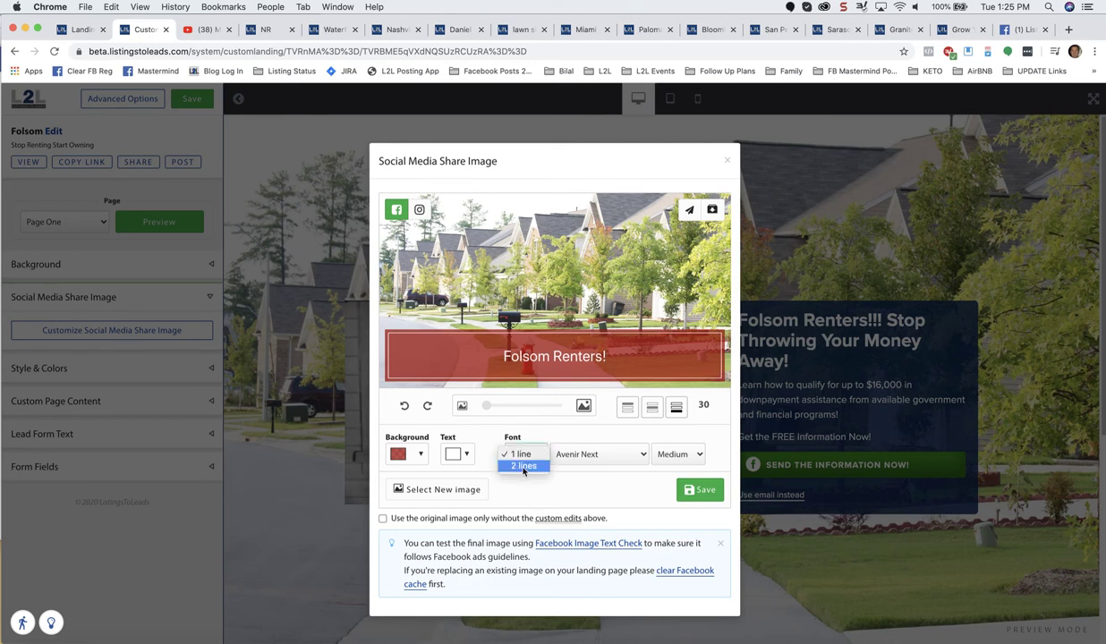
pyautogui.click(524, 466)
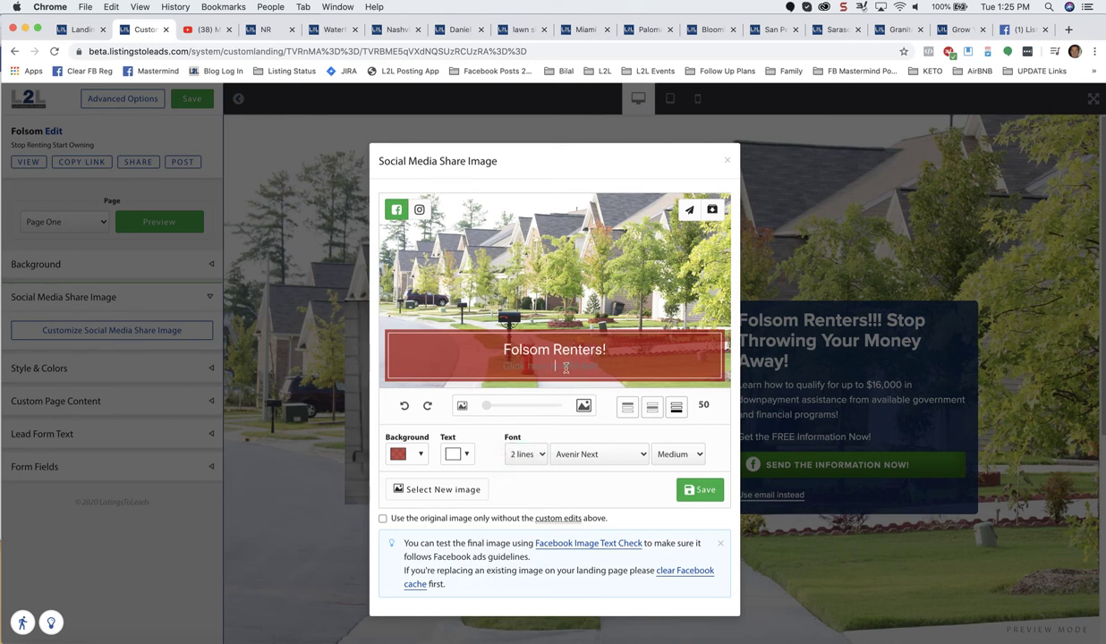
pyautogui.write('S')
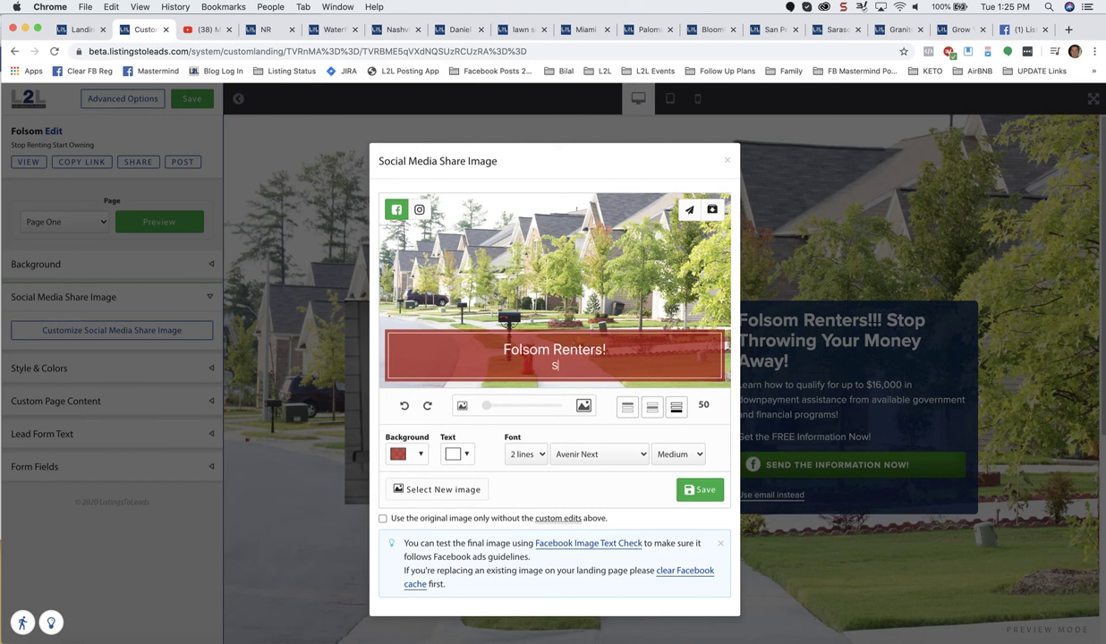
pyautogui.write('top Throw')
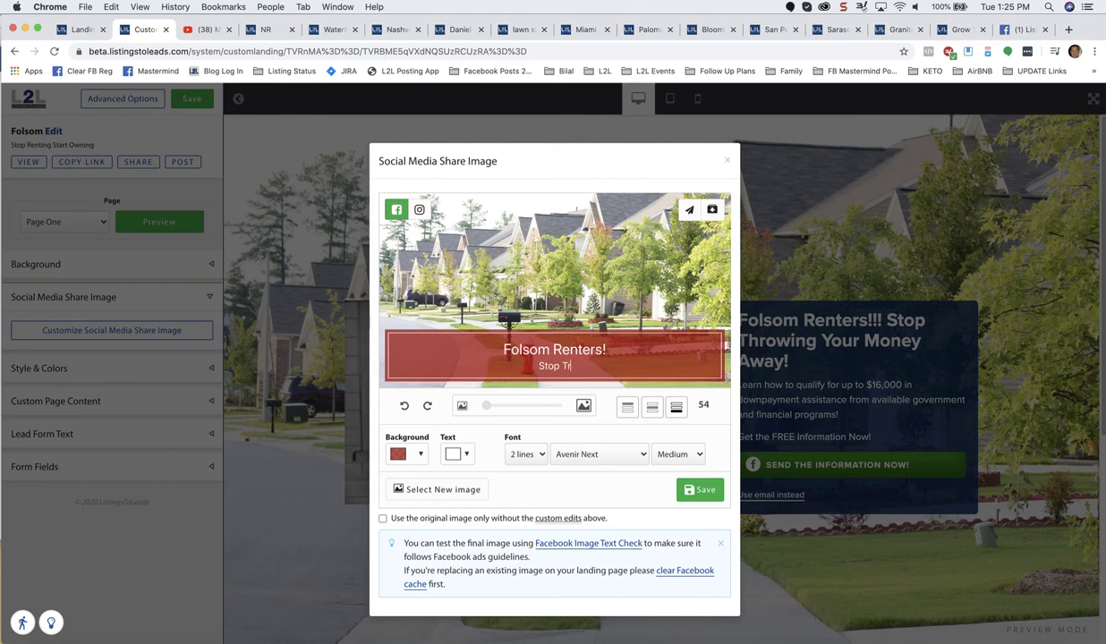
pyautogui.write('ing ')
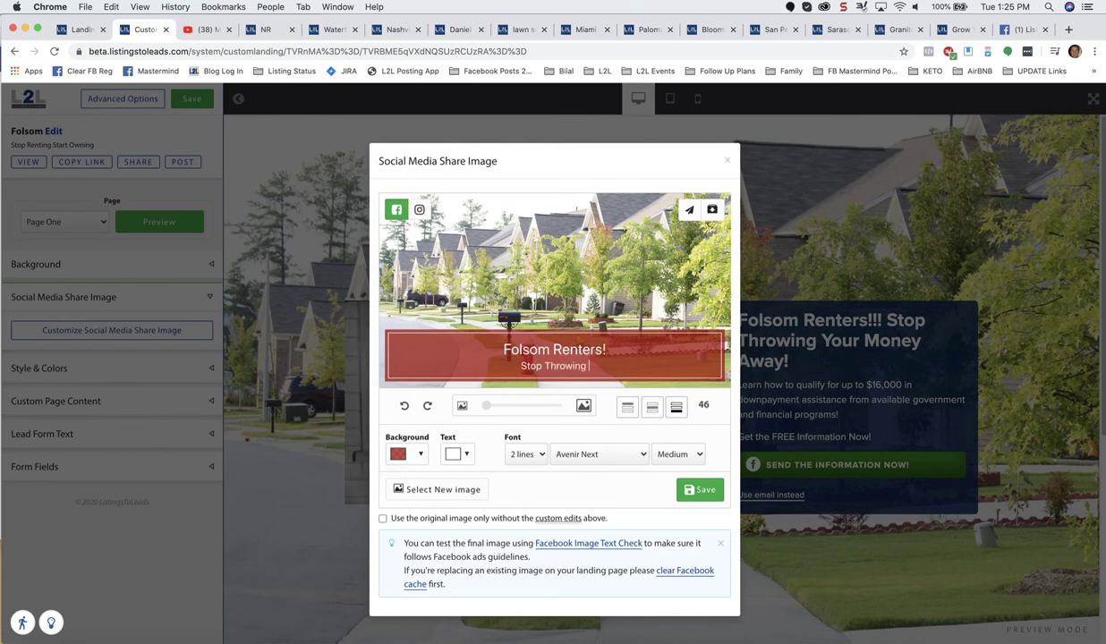
pyautogui.write('Money Away ')
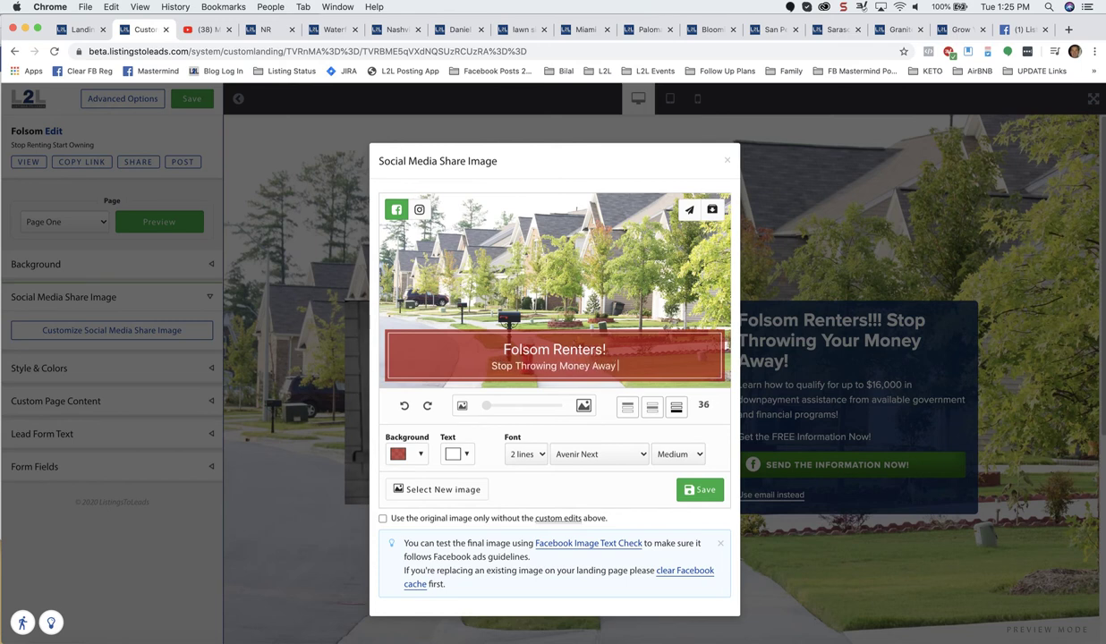
pyautogui.write('on Rent!!')
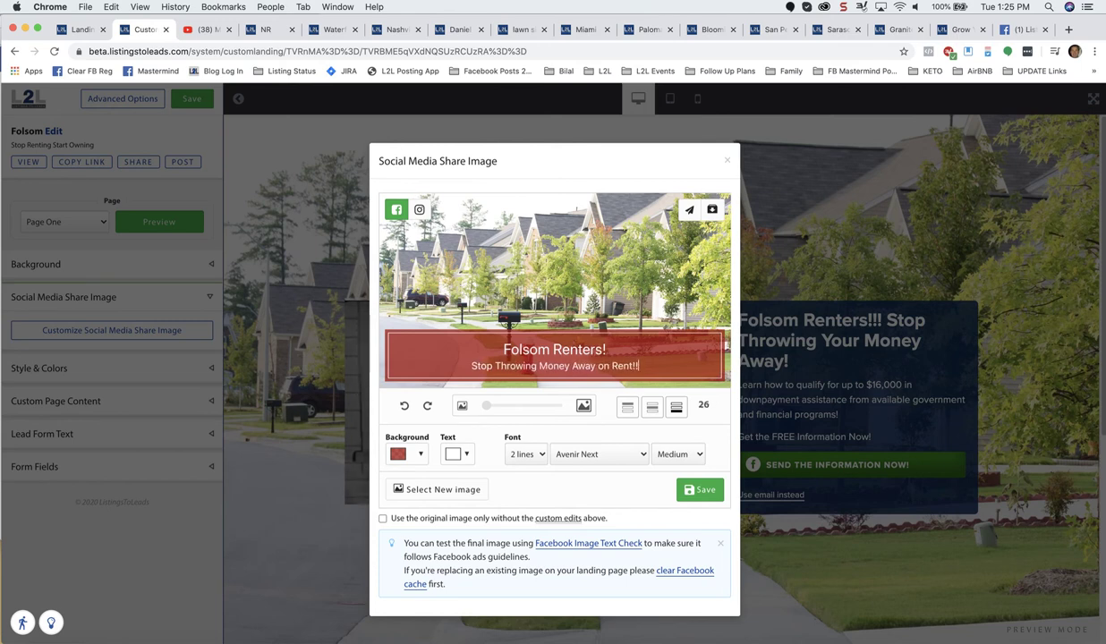
# Change the share image banner background to blue, rgba(0, 92, 165, 0.75), and its font to Futura Pt
pyautogui.click(404, 454)
pyautogui.moveTo(490, 516); pyautogui.dragTo(491, 529)
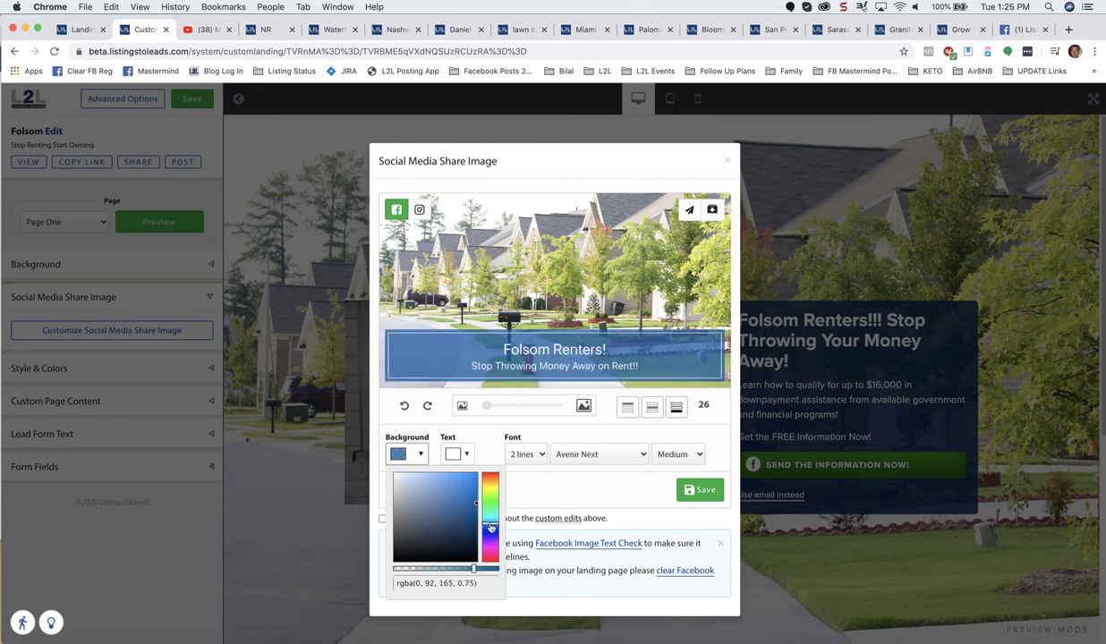
pyautogui.click(577, 456)
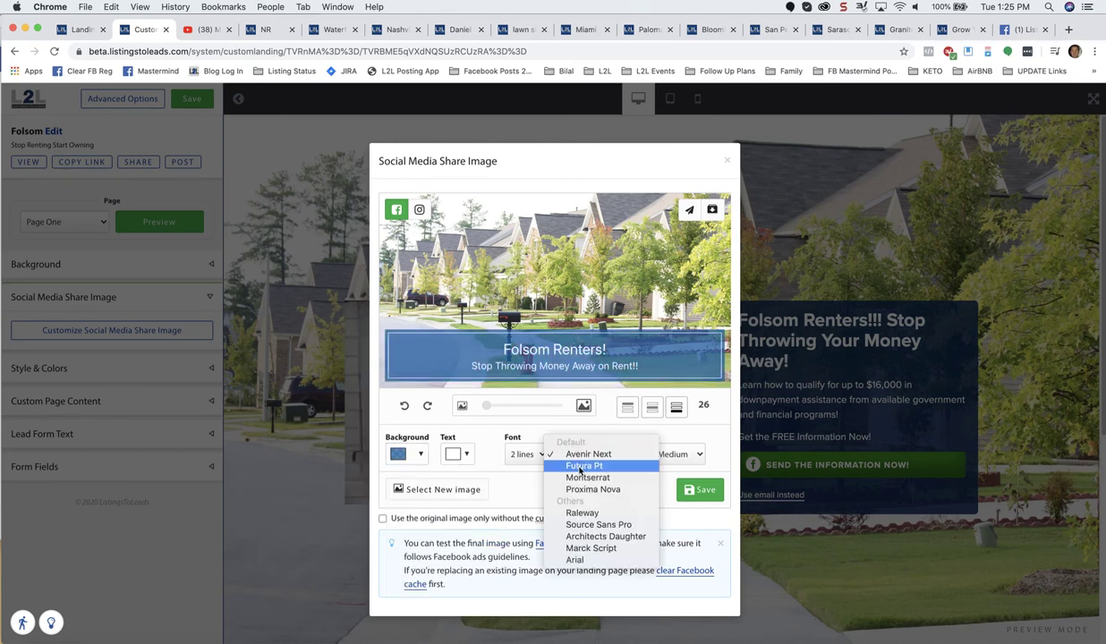
pyautogui.click(585, 464)
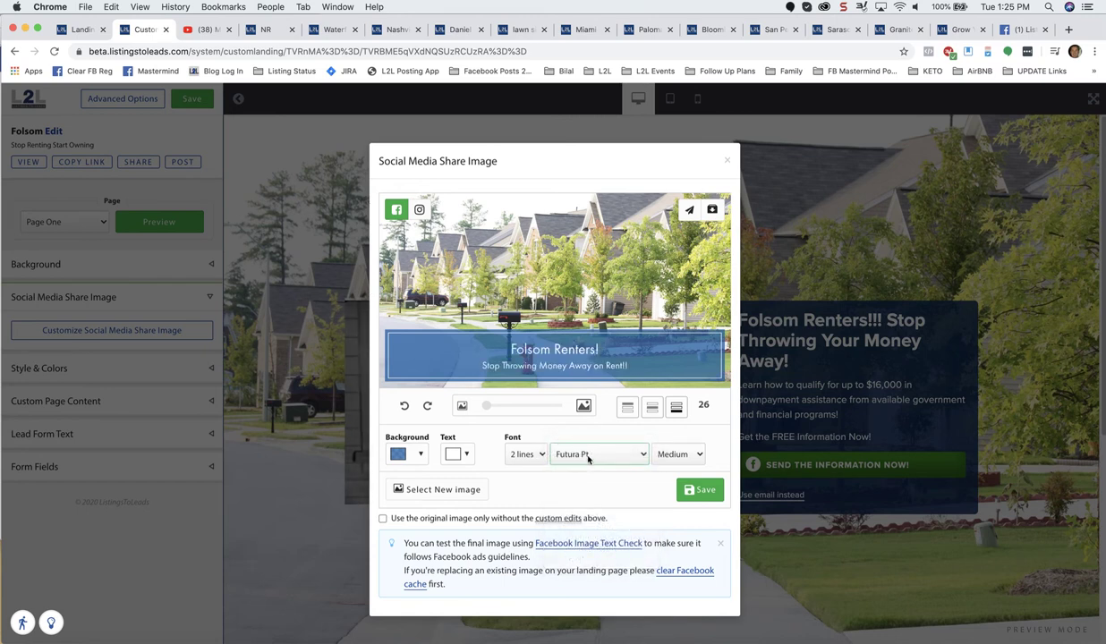
# Try Proxima Nova on the share image banner text, and settle on Montserrat as the font
pyautogui.click(588, 456)
pyautogui.click(587, 478)
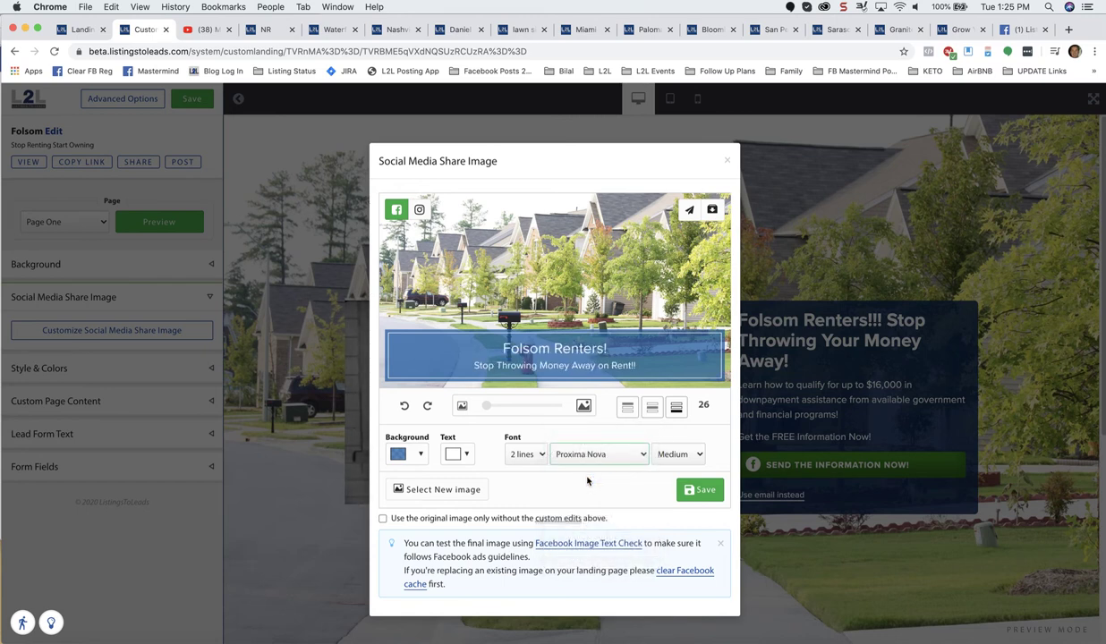
pyautogui.click(571, 455)
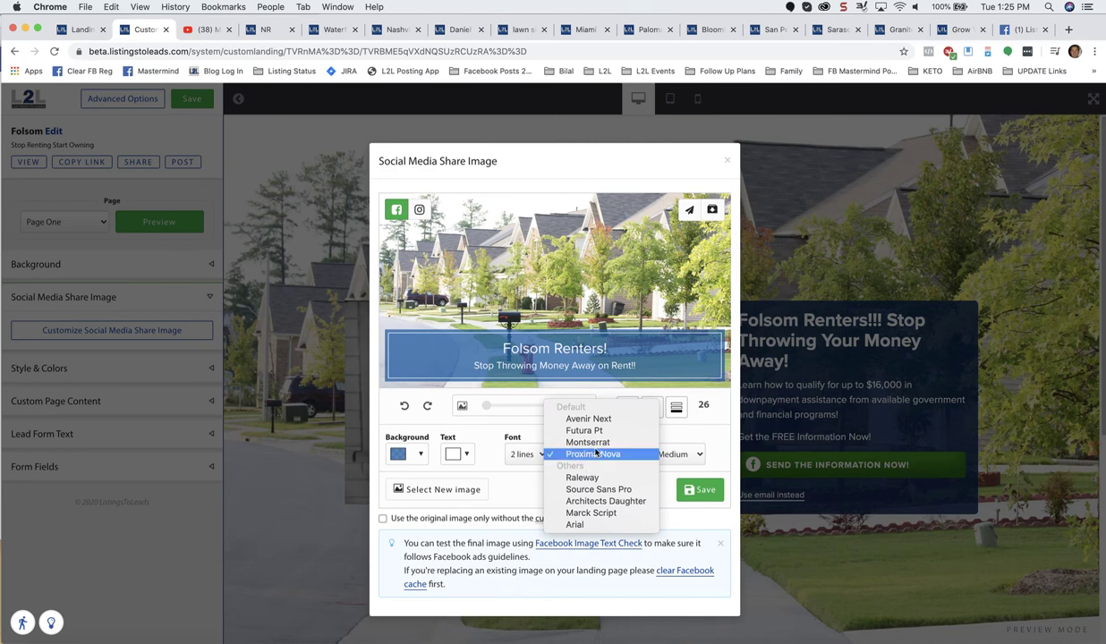
pyautogui.click(599, 442)
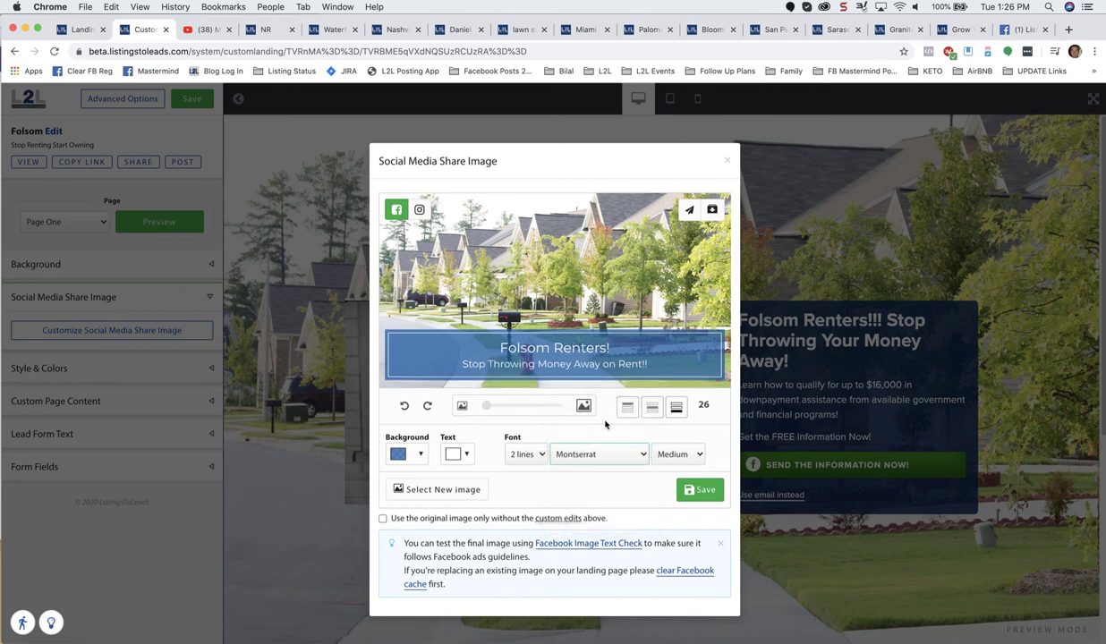
# Try the Bold weight on the share image banner text and switch it back to Medium
pyautogui.click(675, 458)
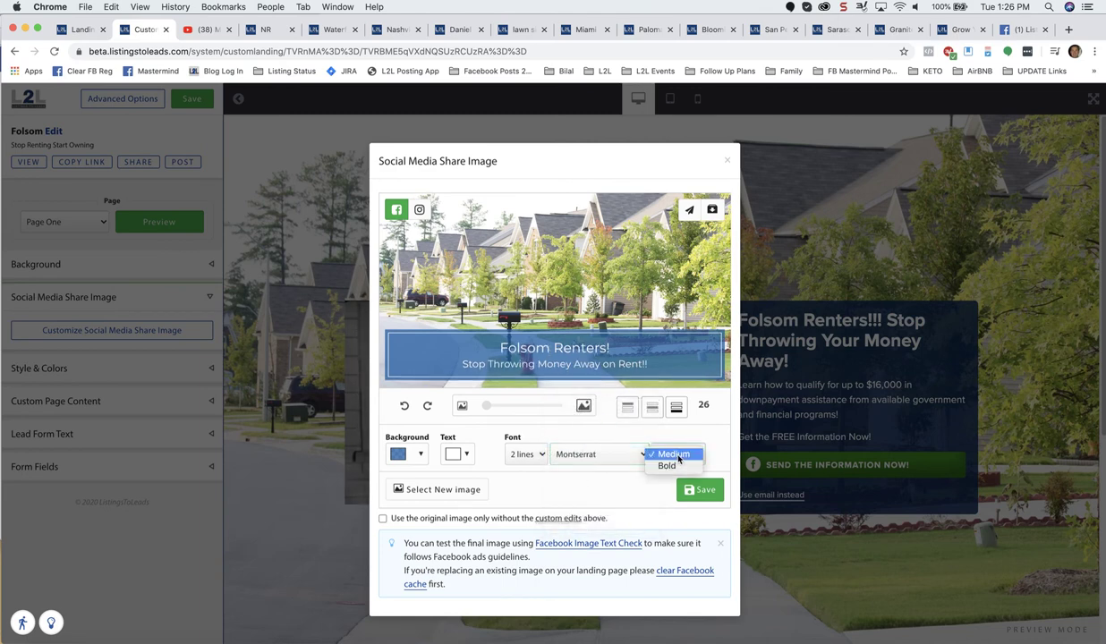
pyautogui.click(673, 467)
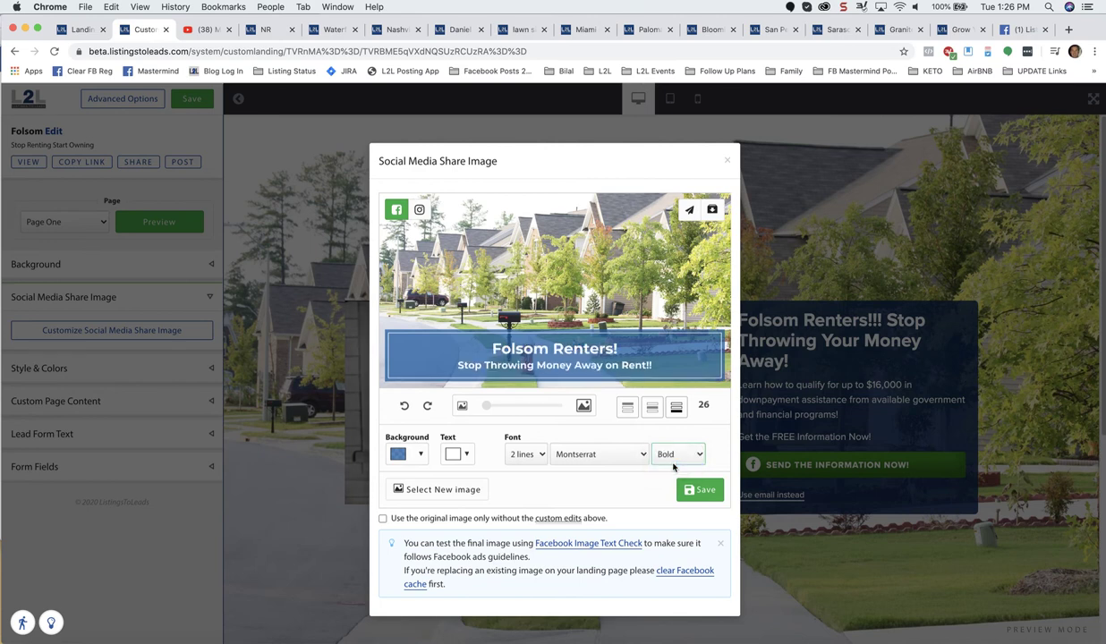
pyautogui.click(679, 457)
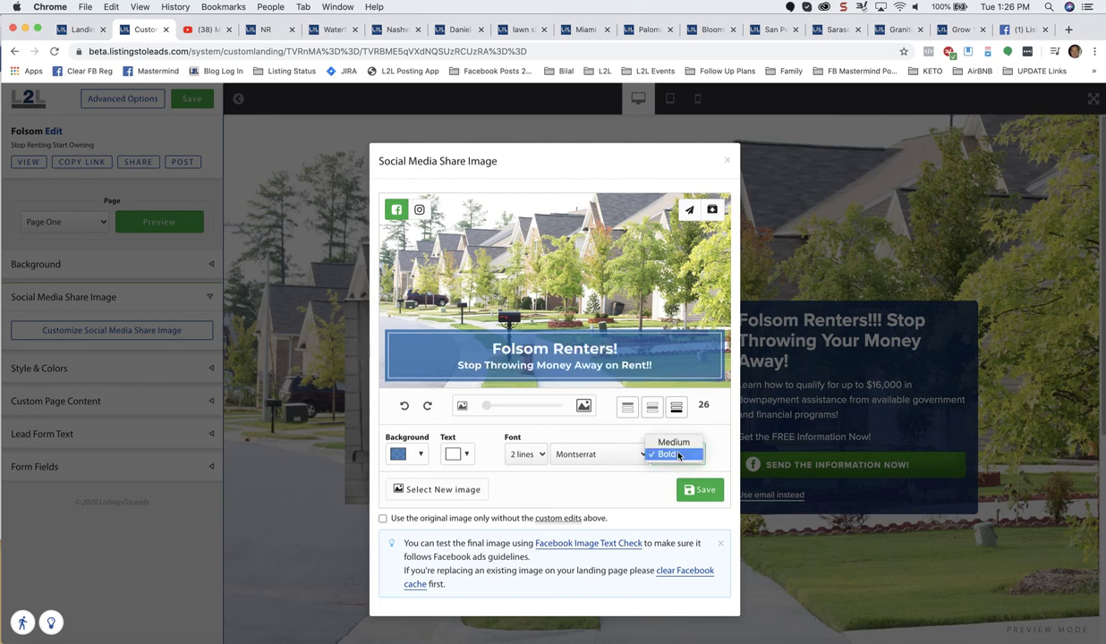
pyautogui.click(678, 443)
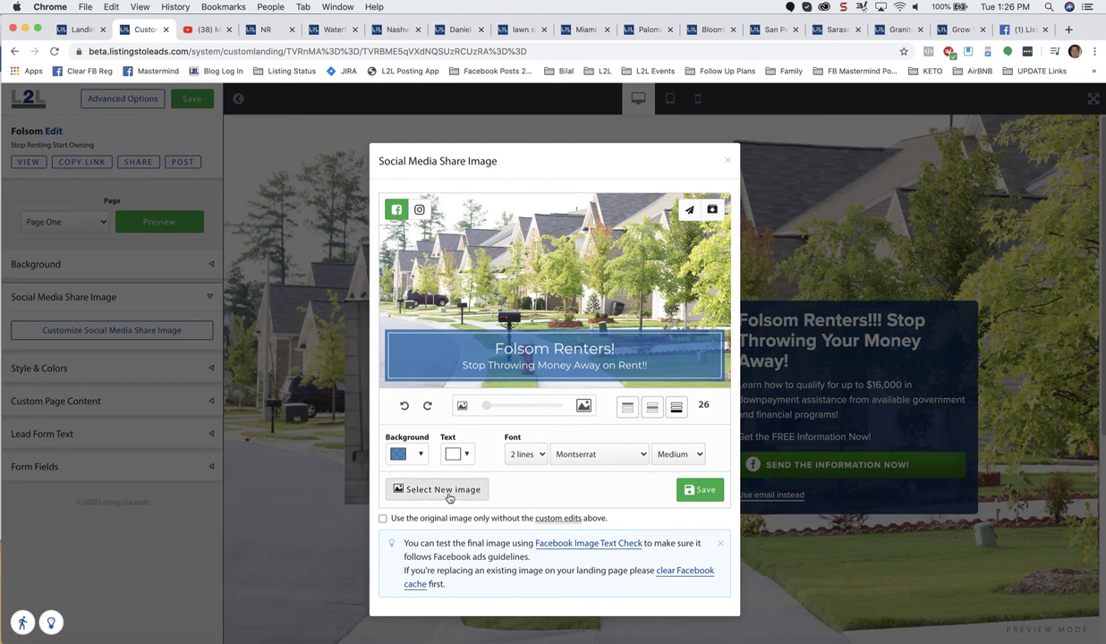
# Save the customized share image, look at Facebook's Image Text Check page, and close the Social Media Share Image dialog
pyautogui.click(704, 490)
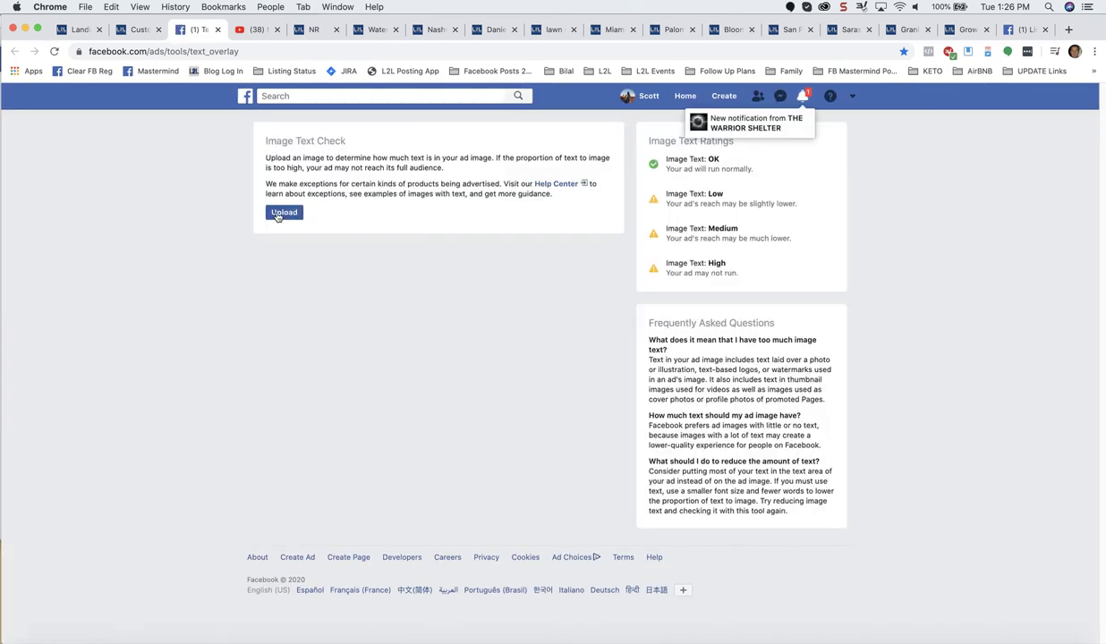
pyautogui.click(137, 30)
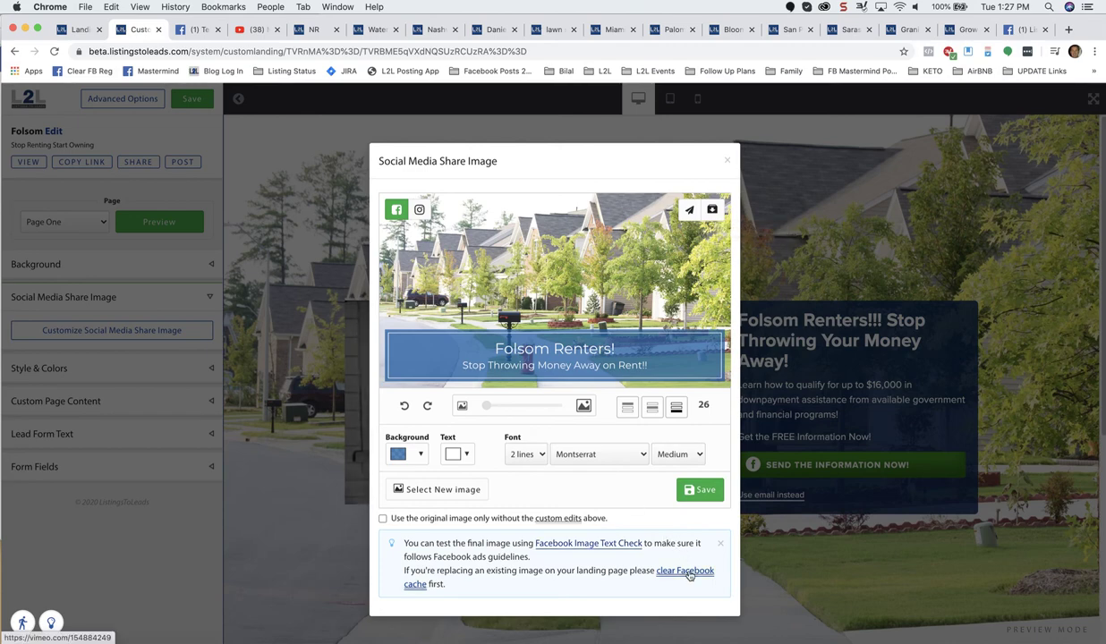
pyautogui.click(727, 163)
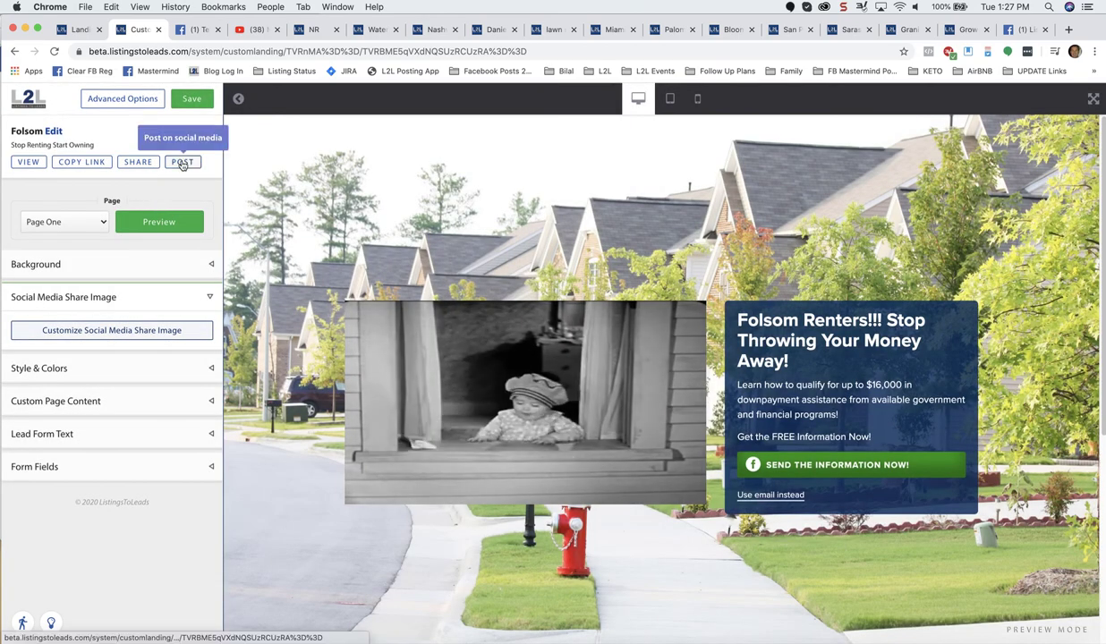
# Check the share image in the social media post draft, close the draft, and save the landing page
pyautogui.click(182, 163)
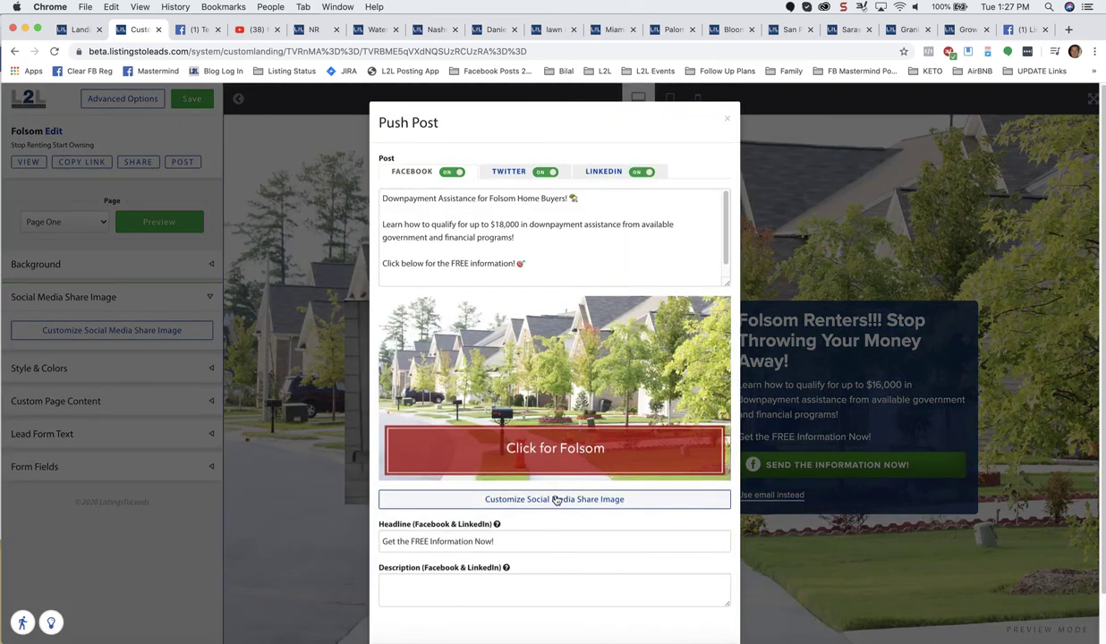
pyautogui.click(724, 118)
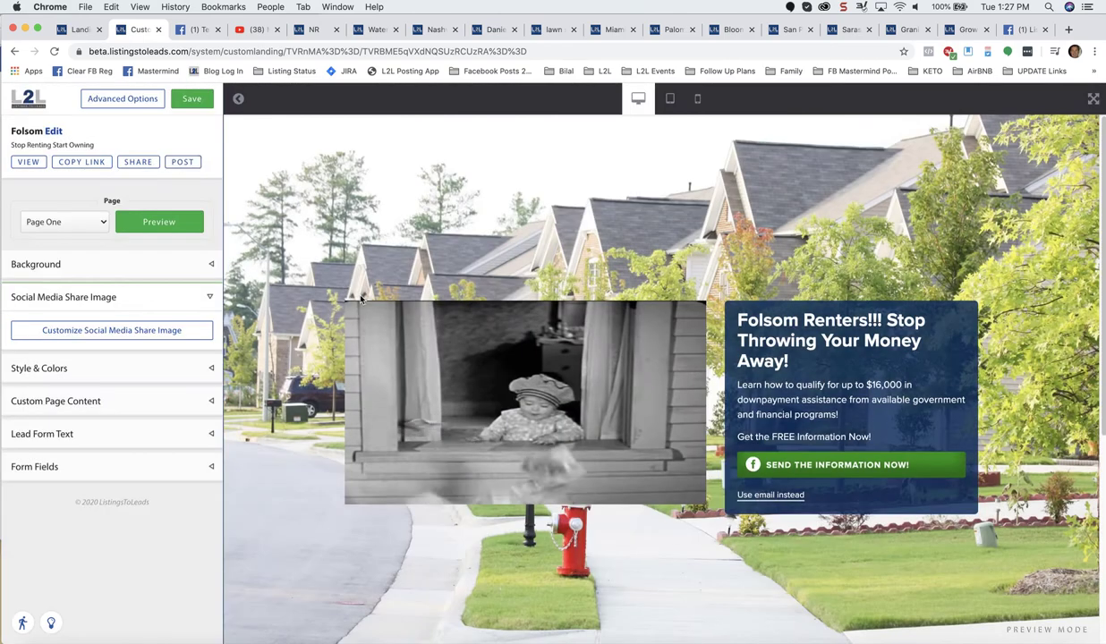
pyautogui.click(191, 99)
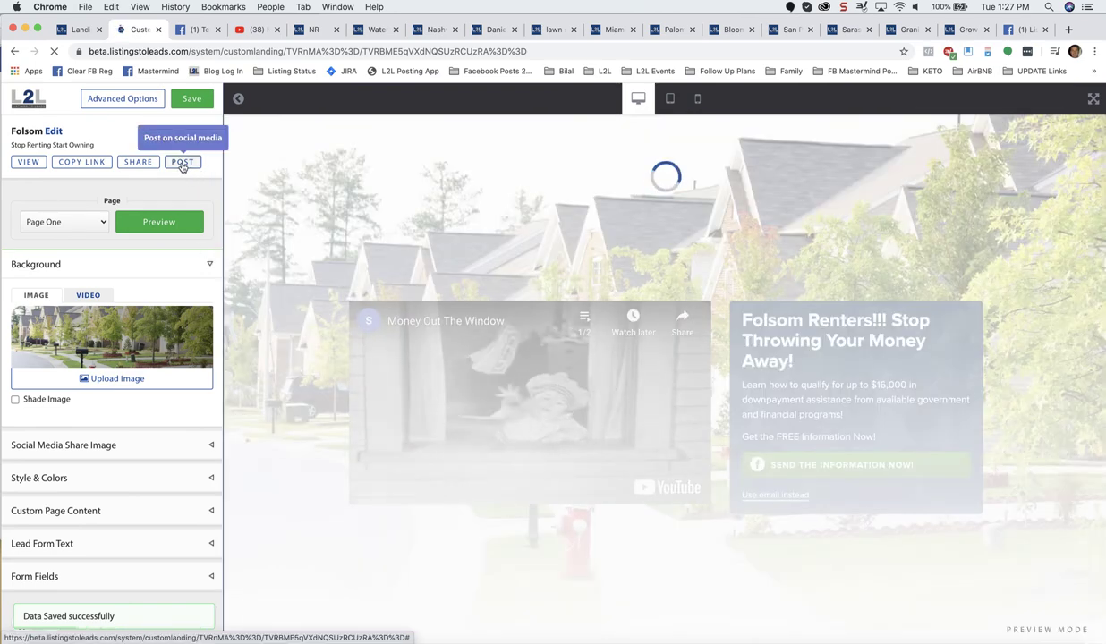
# Reopen the social media post draft and review its Facebook text, landing page link, share image and headline
pyautogui.click(184, 164)
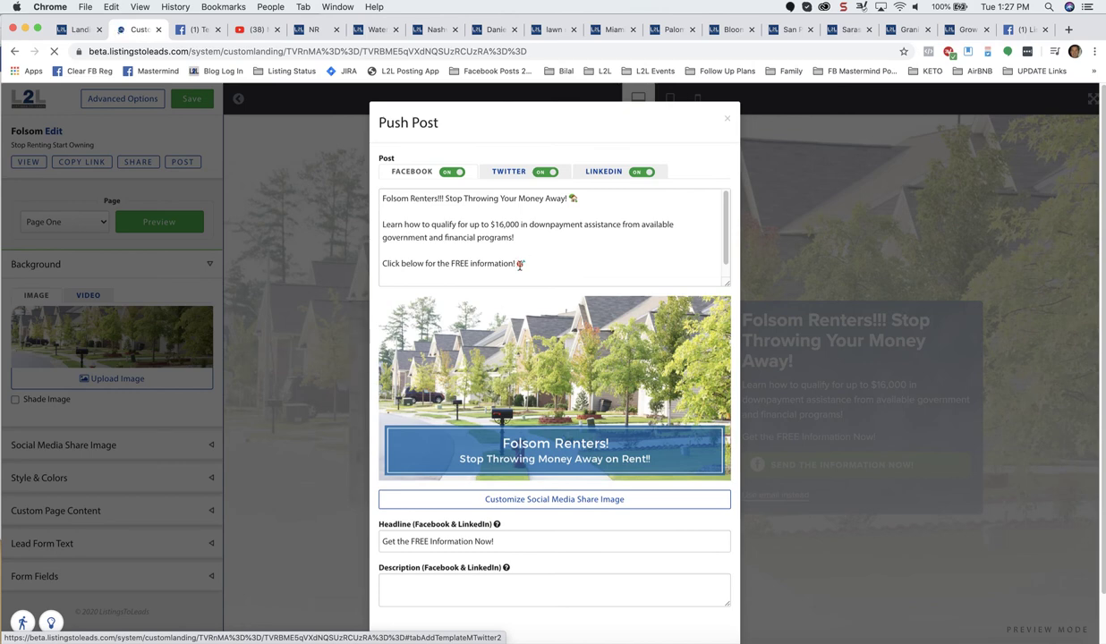
pyautogui.click(541, 263)
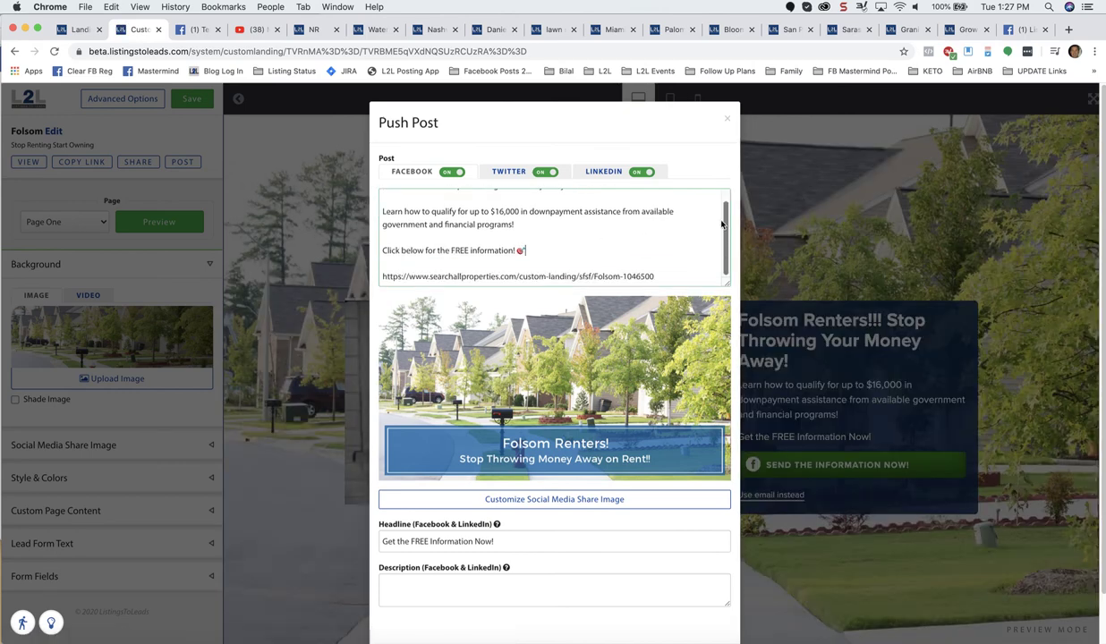
pyautogui.scroll(2, 721, 223)
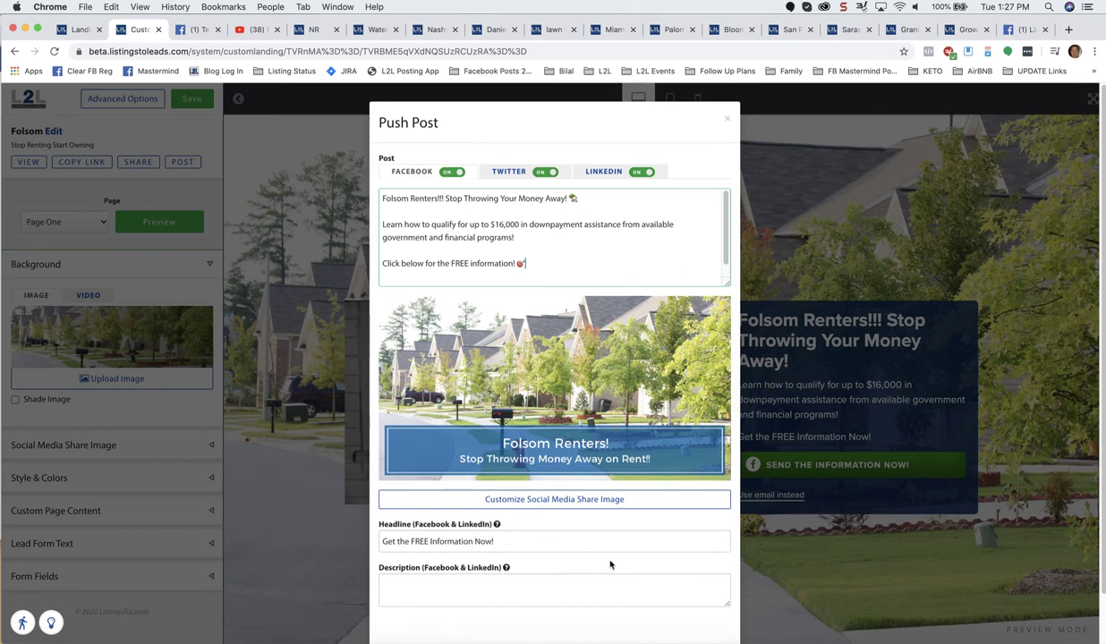
pyautogui.scroll(-2, 611, 564)
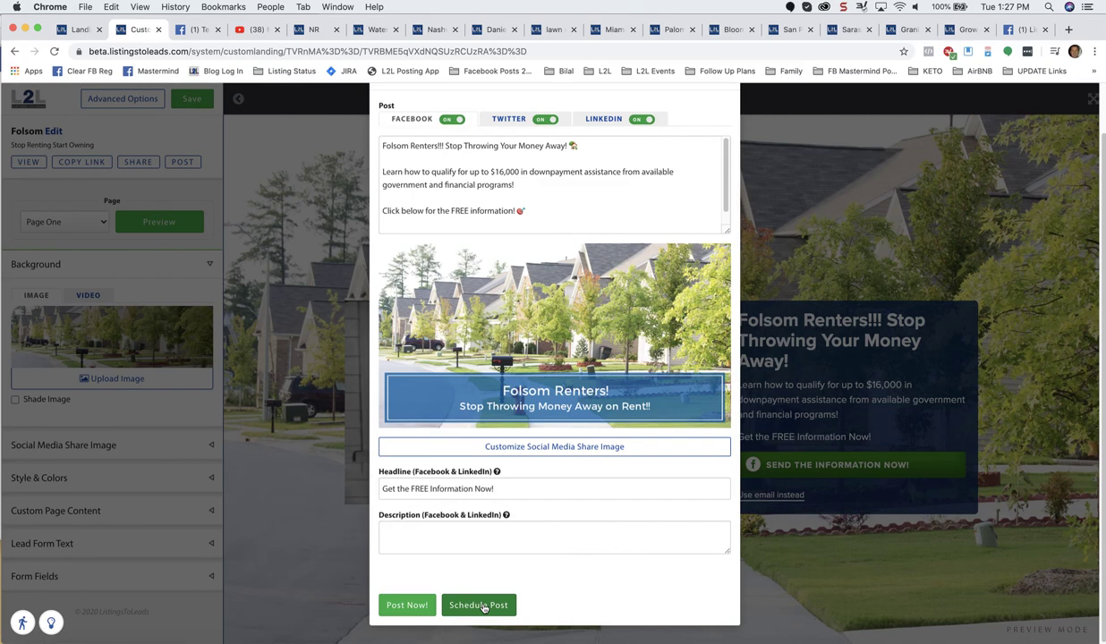
# Start scheduling the social media post, choosing 06-24-2020 at 3:00 PM as the date and time
pyautogui.click(483, 606)
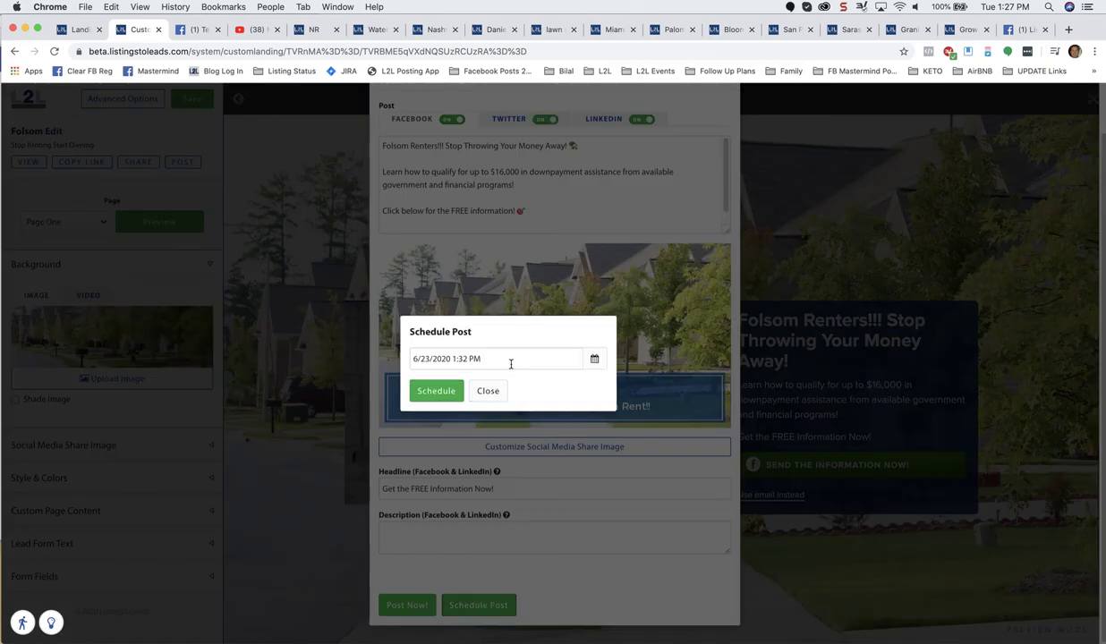
pyautogui.click(593, 359)
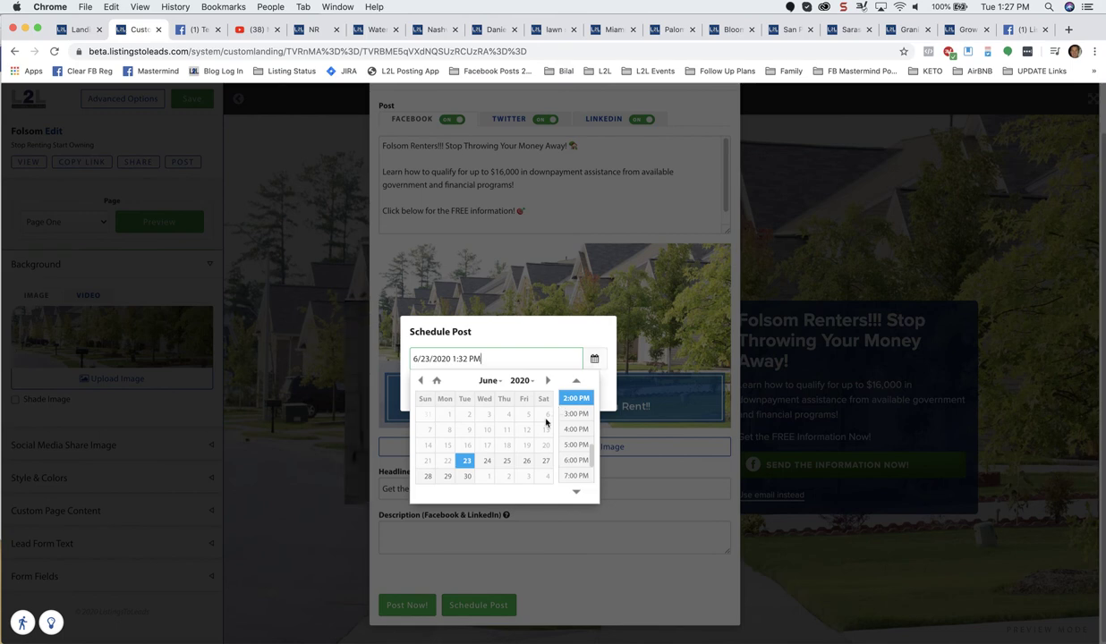
pyautogui.click(484, 461)
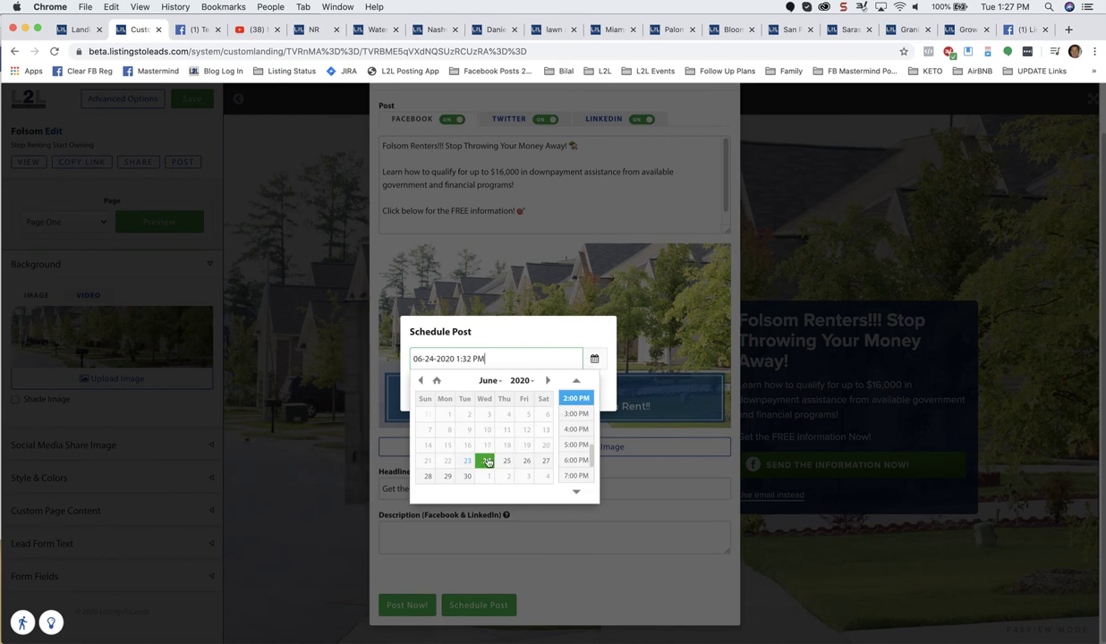
pyautogui.scroll(5, 590, 447)
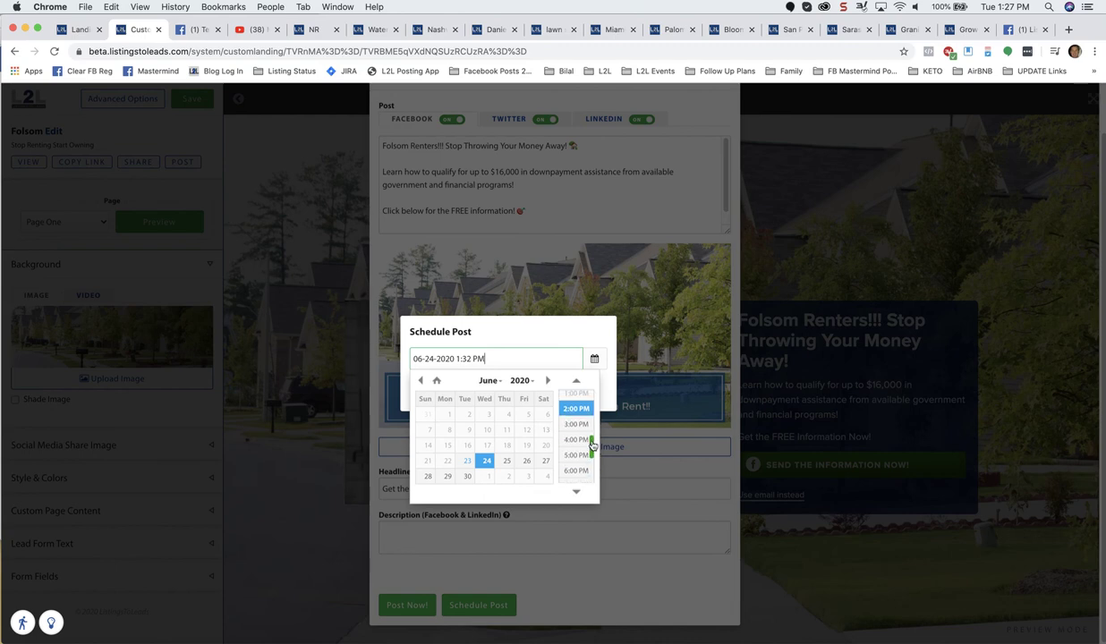
pyautogui.scroll(-5, 596, 439)
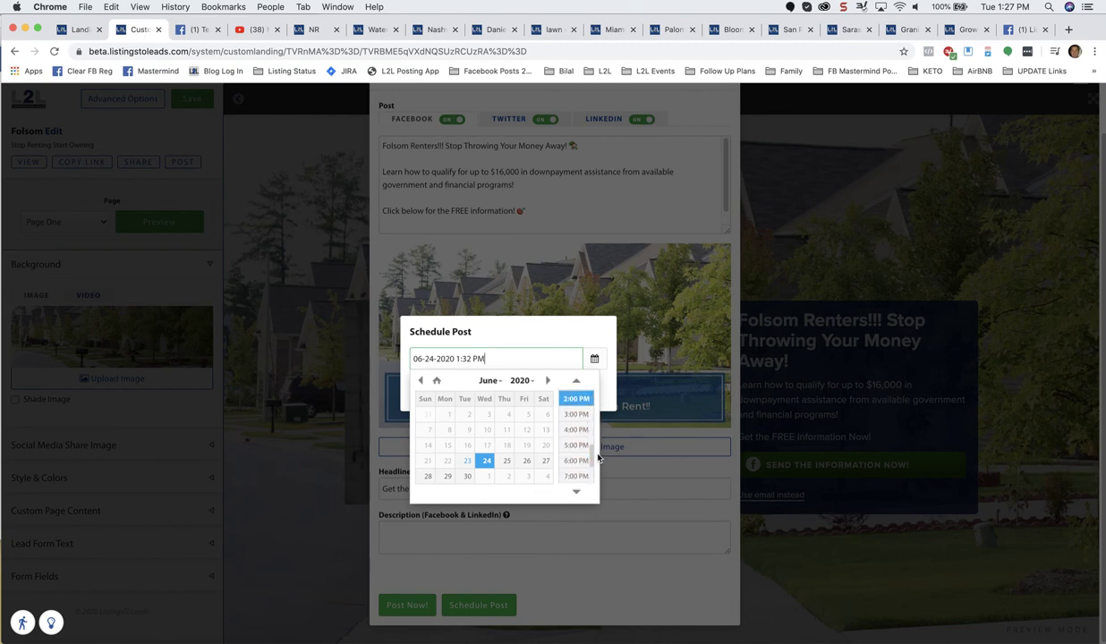
pyautogui.click(570, 414)
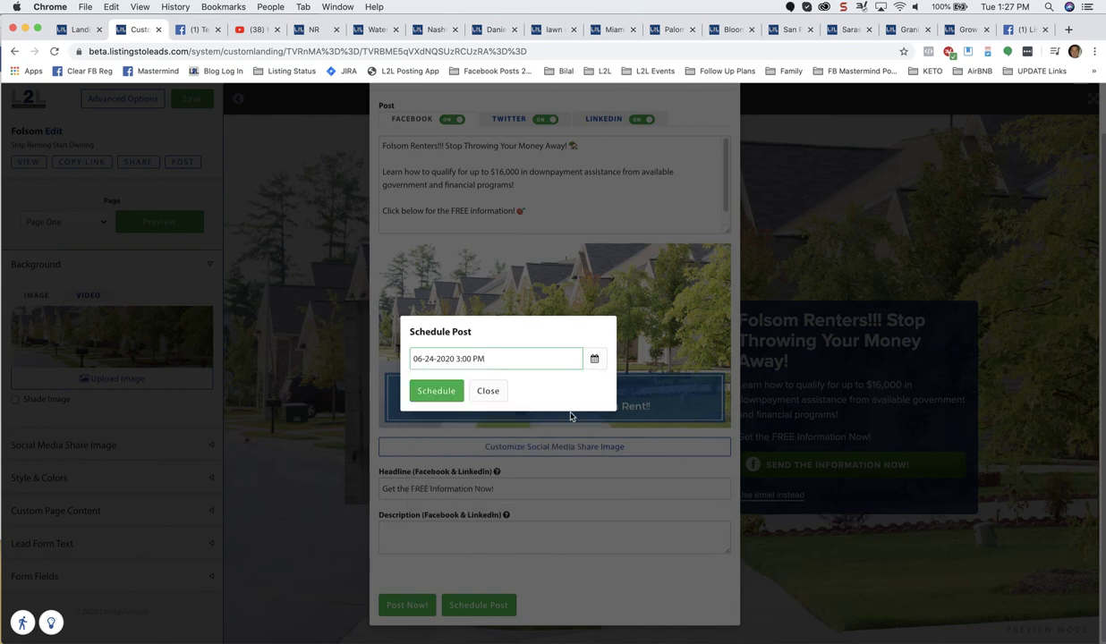
# Change the scheduled post time to 10:00 AM and schedule the post
pyautogui.click(474, 359)
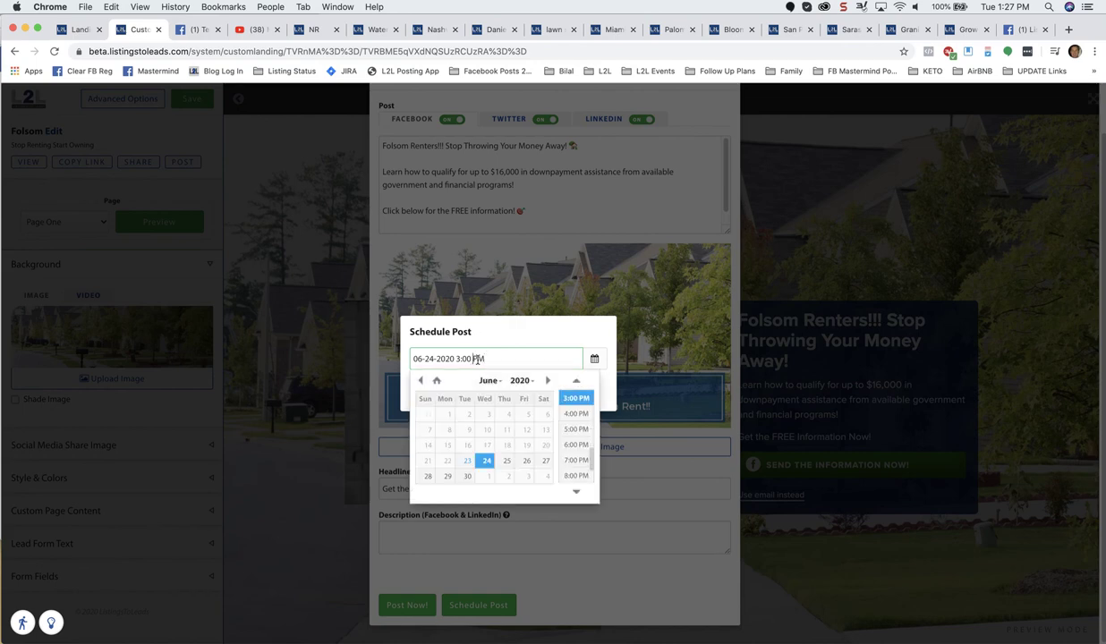
pyautogui.click(457, 359)
pyautogui.press('BackSpace')
pyautogui.write('10')
pyautogui.press('BackSpace')
pyautogui.write('A')
pyautogui.press('Return')
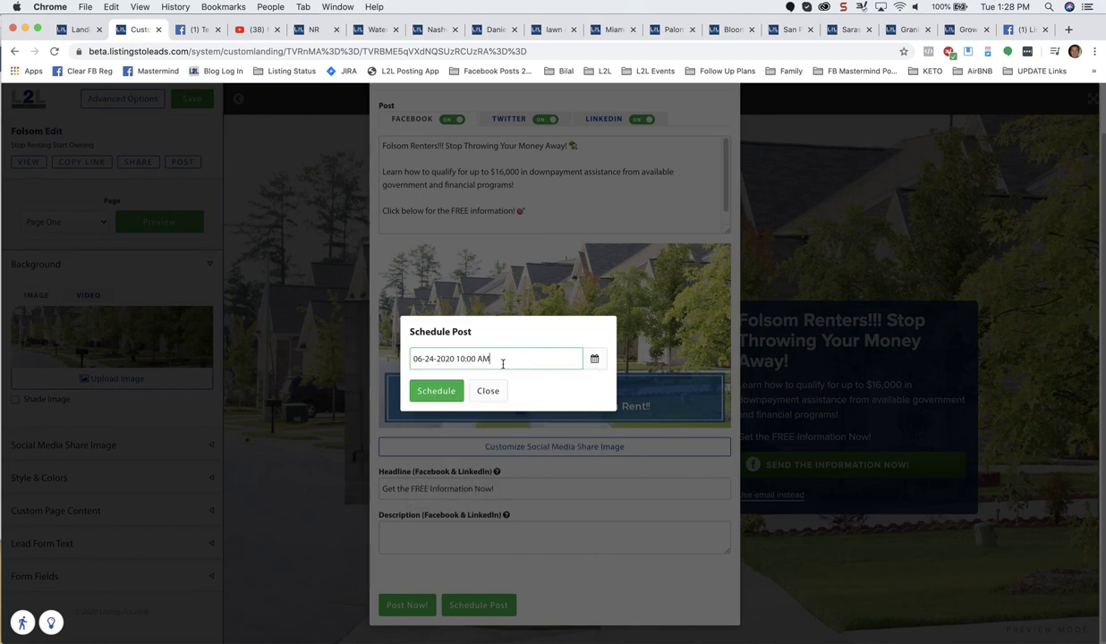
pyautogui.click(436, 391)
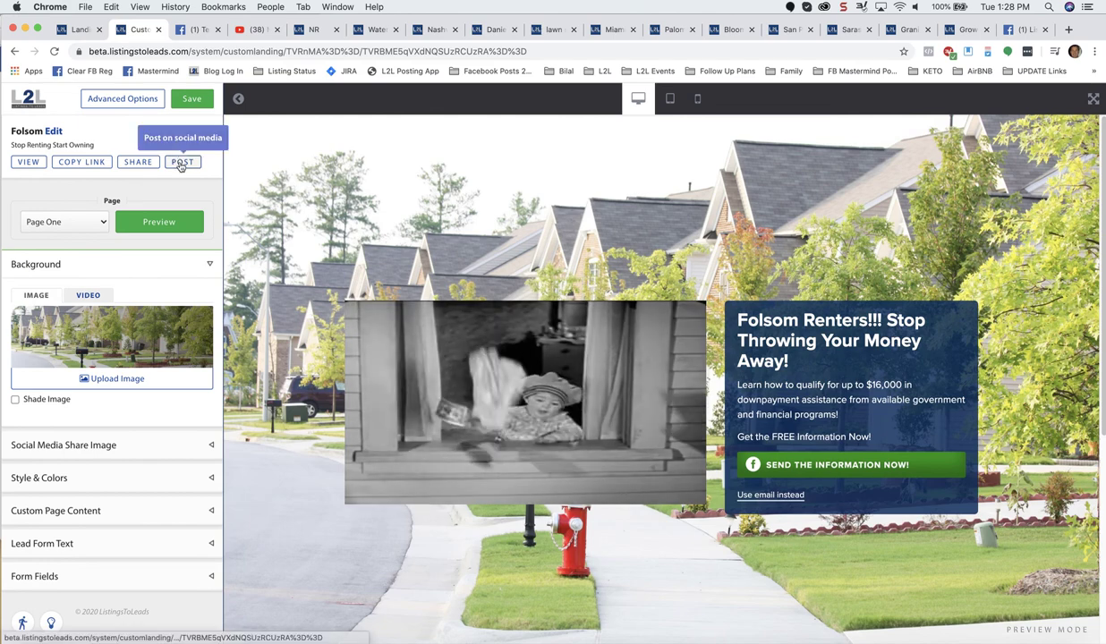
# Reopen the scheduled social media post, review its text and landing page link, and publish it immediately
pyautogui.click(183, 163)
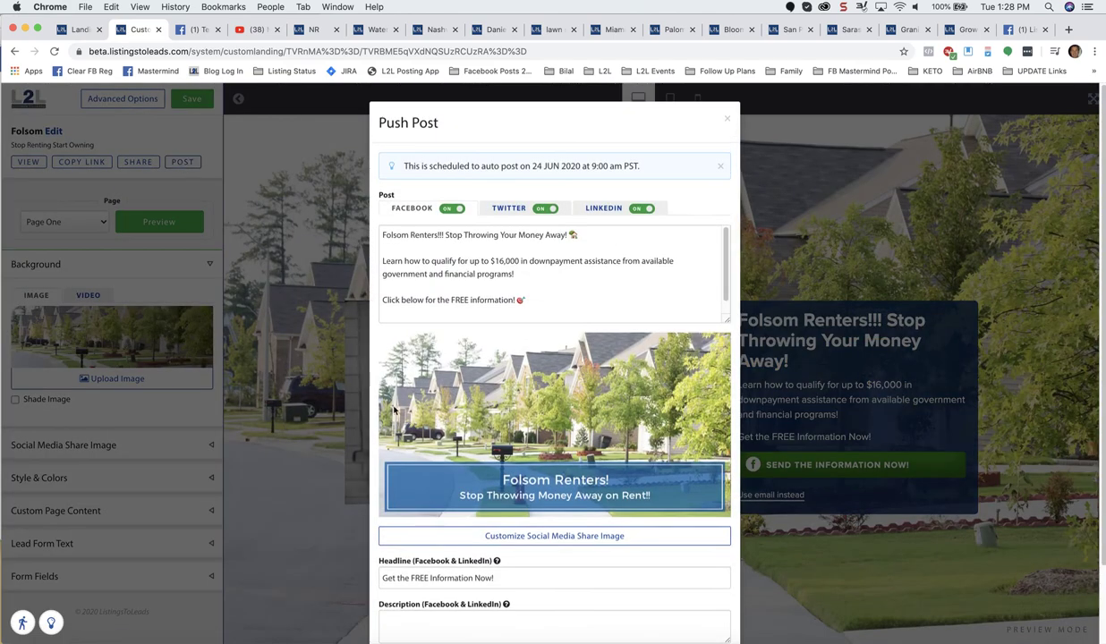
pyautogui.click(604, 240)
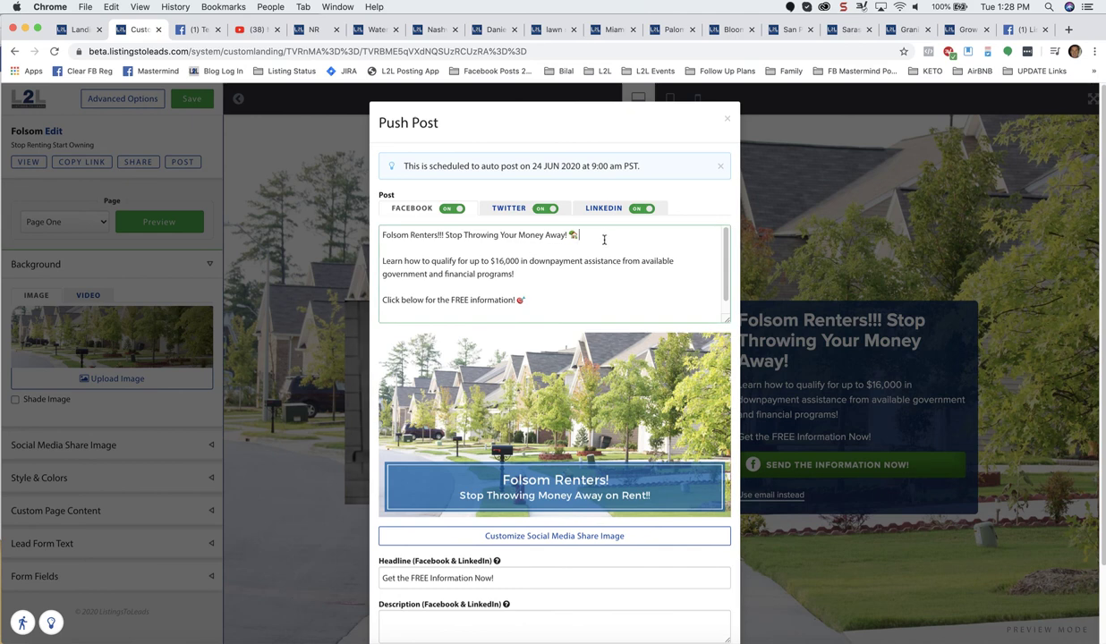
pyautogui.click(684, 261)
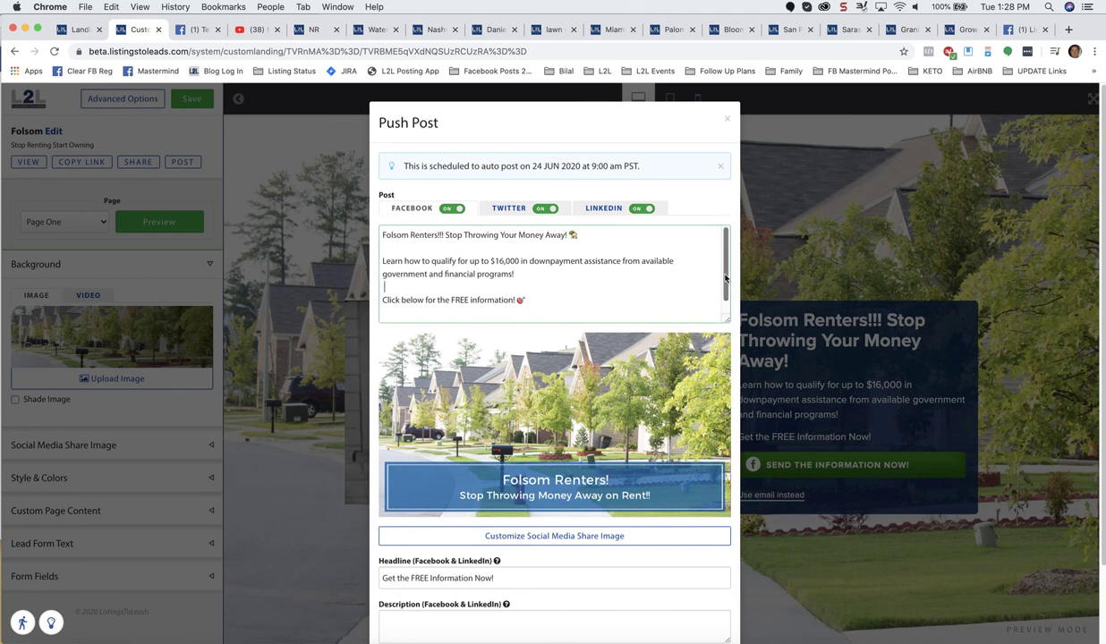
pyautogui.moveTo(725, 277); pyautogui.dragTo(734, 306)
pyautogui.scroll(-2, 734, 306)
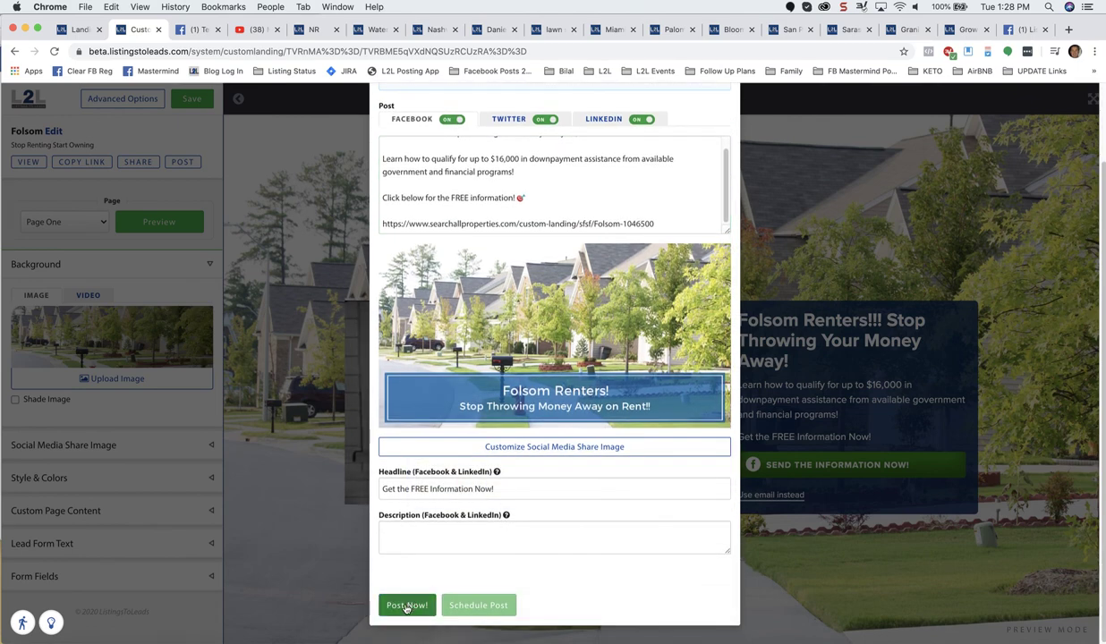
pyautogui.click(407, 619)
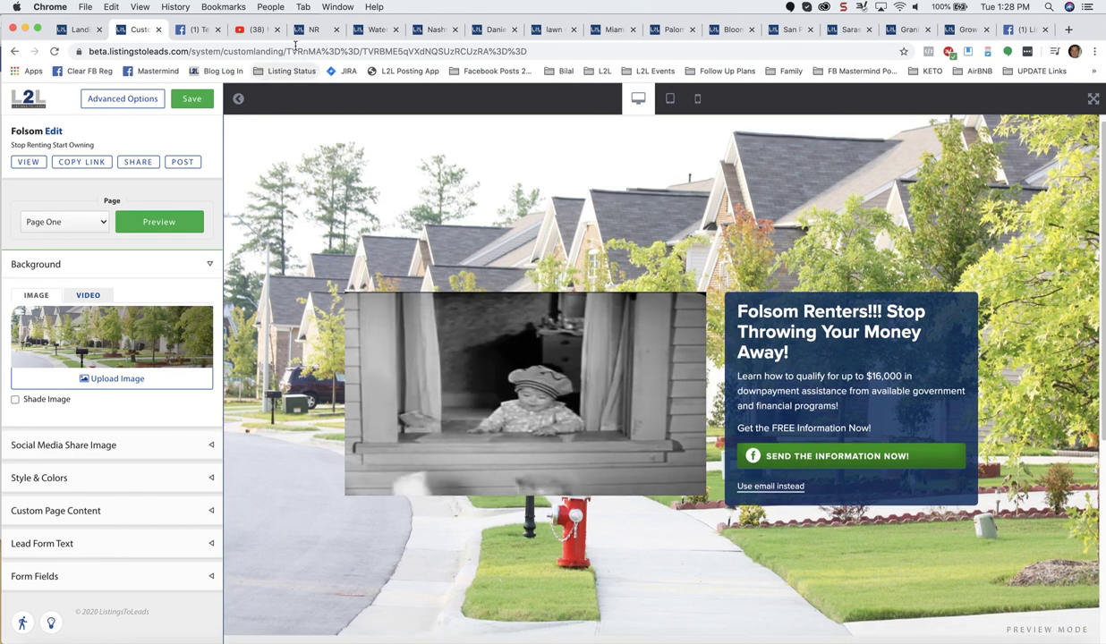
# Look through the example landing pages, such as Naples, Waterfront Living, Nashville, Daniel Island, lawn signs and Paloma, and return to the Folsom page editor
pyautogui.click(313, 31)
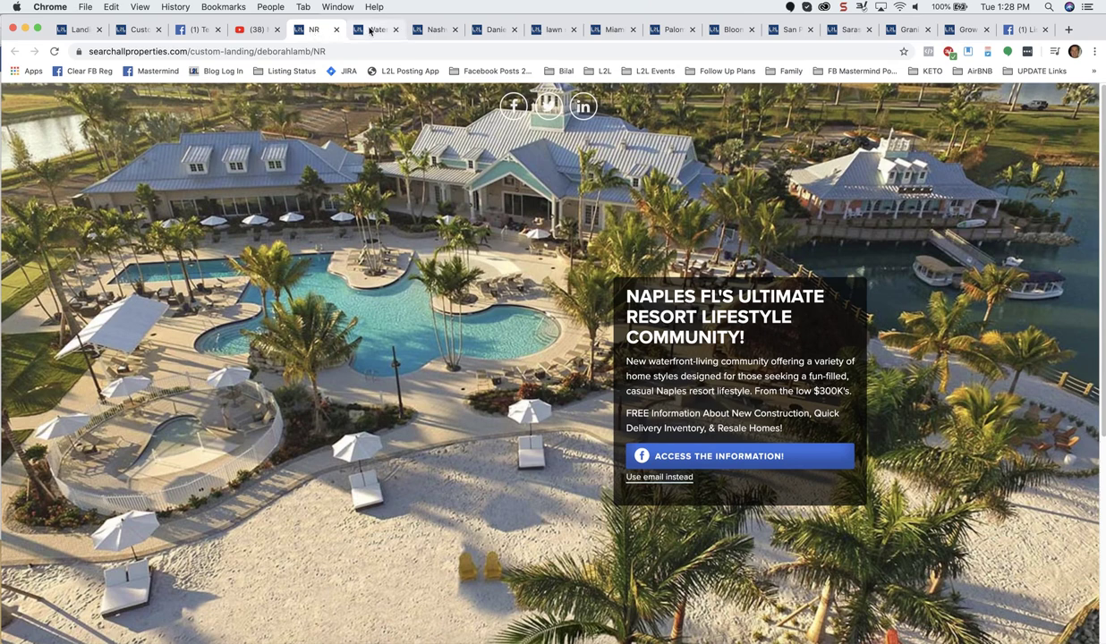
pyautogui.click(370, 31)
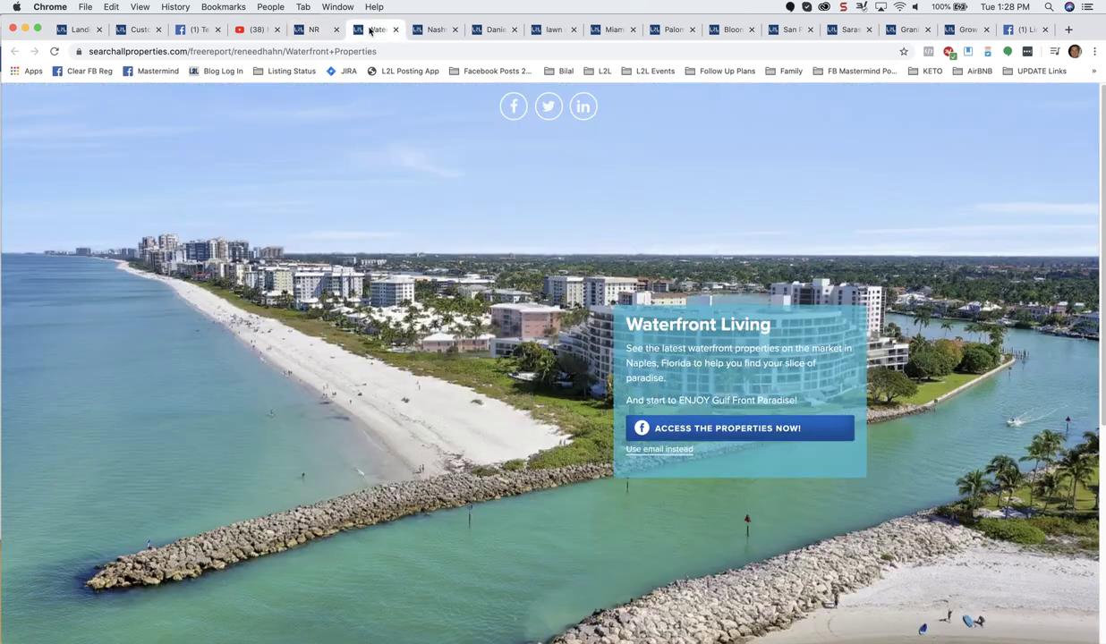
pyautogui.click(431, 31)
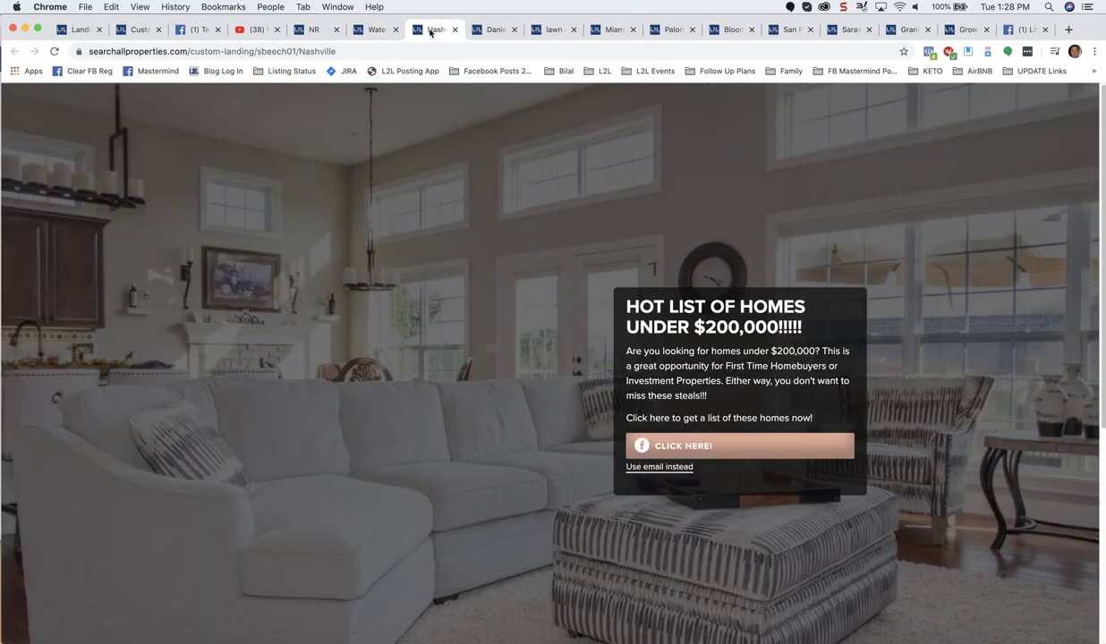
pyautogui.click(491, 33)
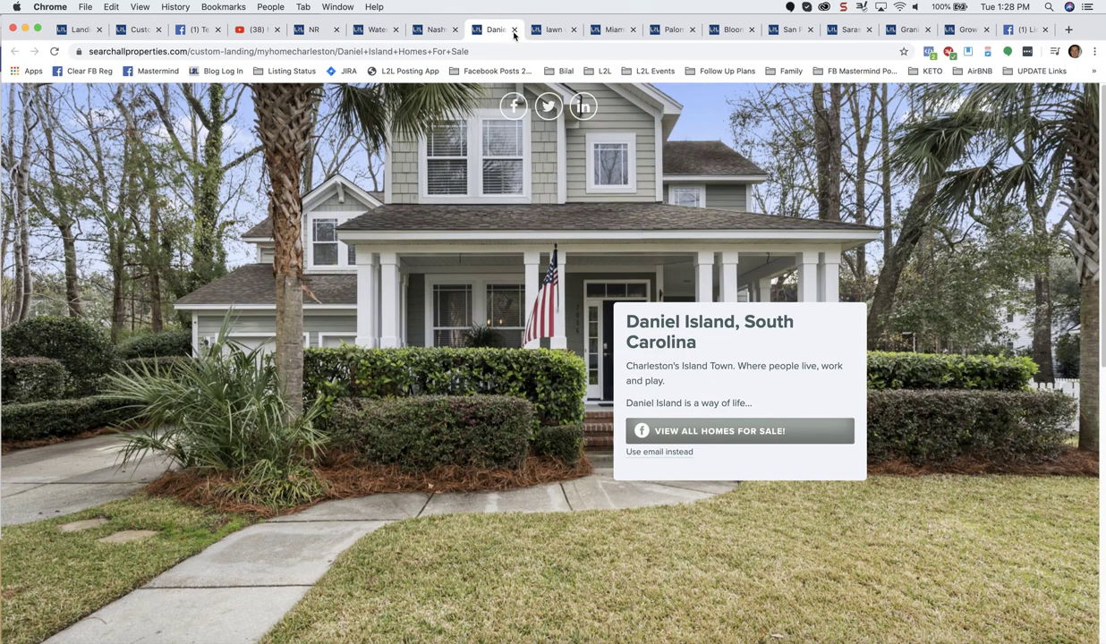
pyautogui.click(553, 33)
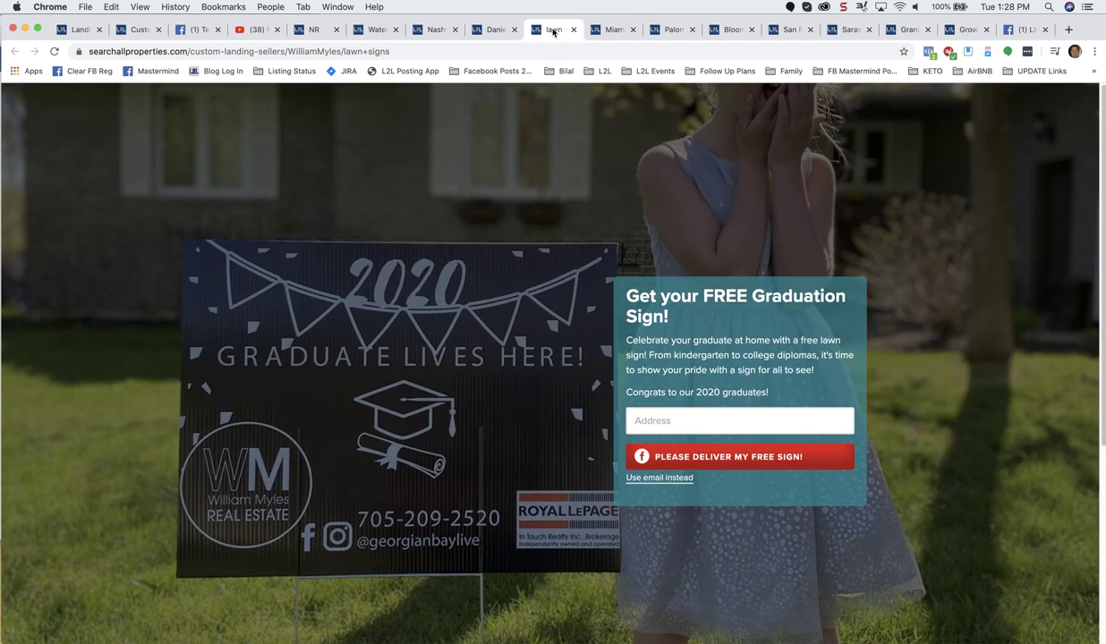
pyautogui.click(611, 32)
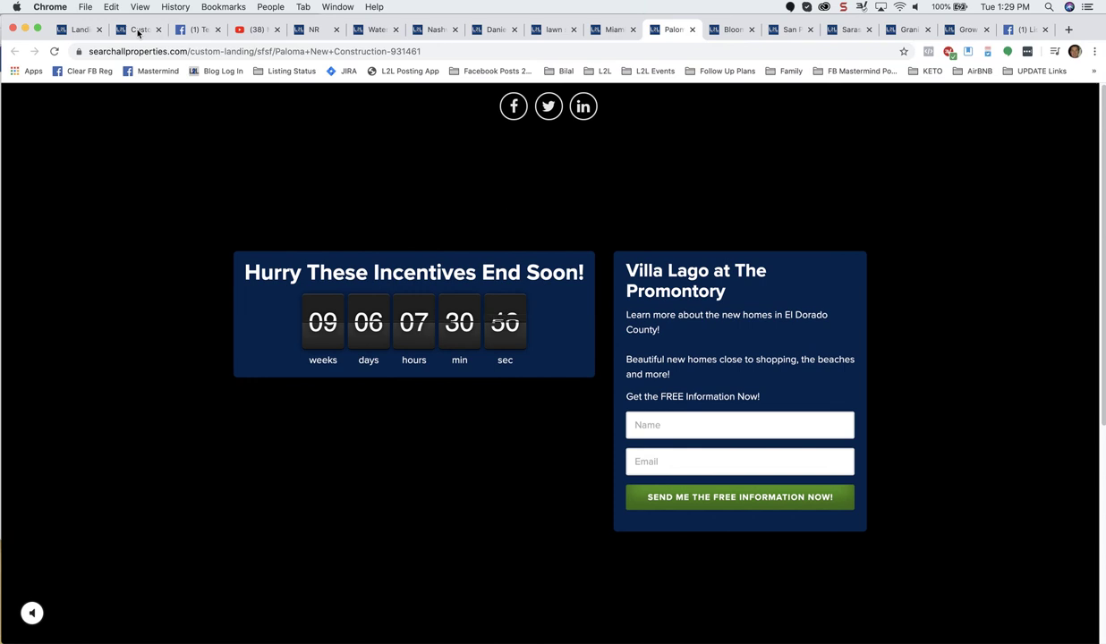
pyautogui.click(139, 29)
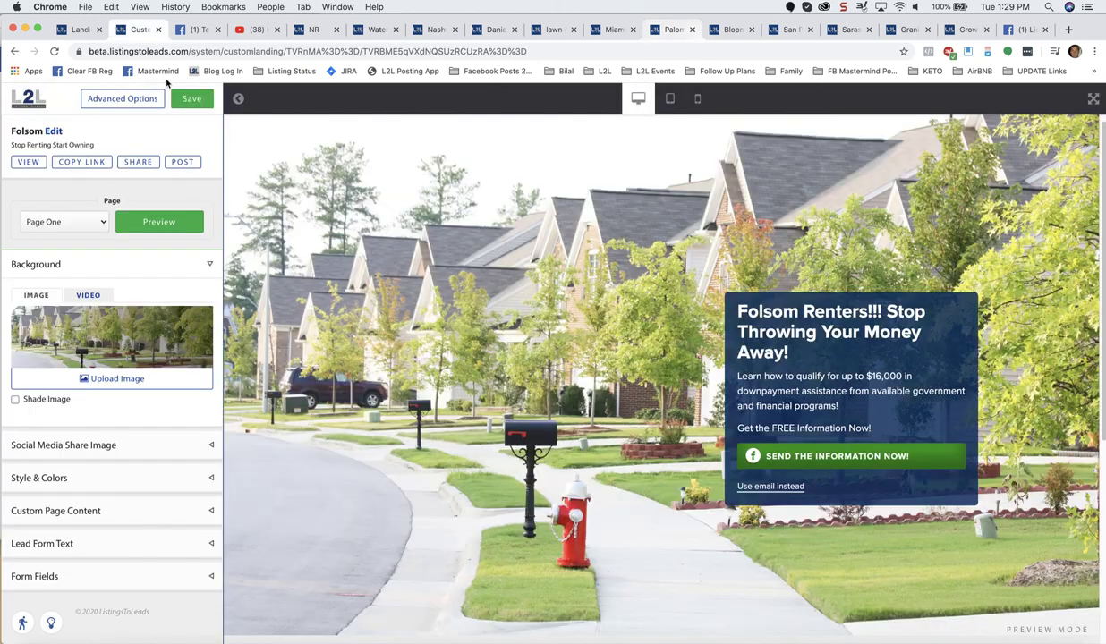